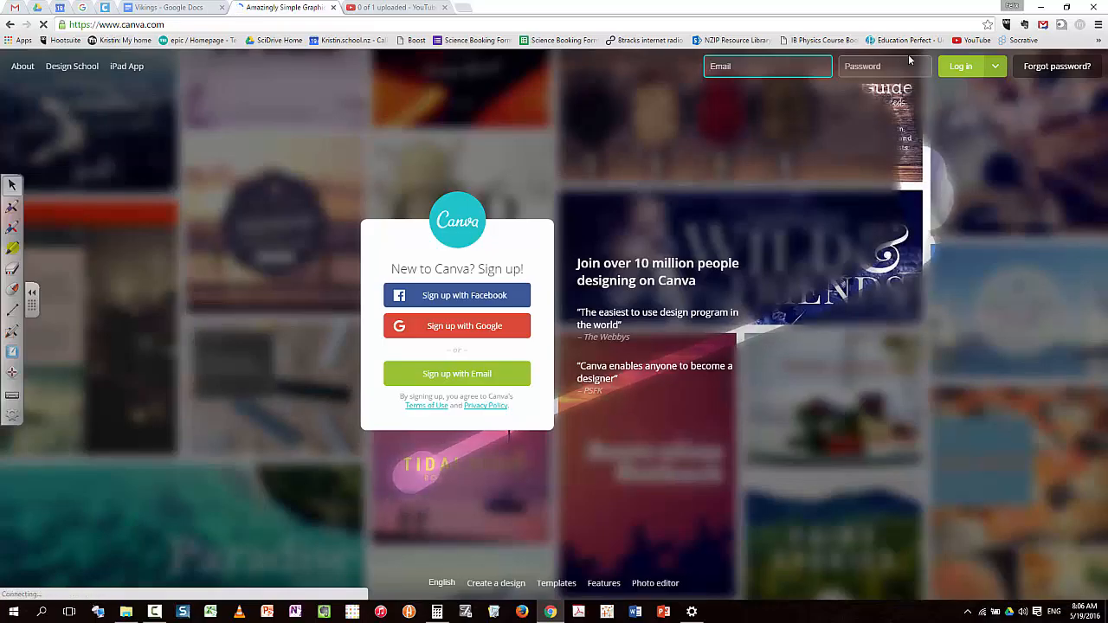
- Log in to Canva with the Google account and begin a custom-dimension design measured in mm
click(960, 66)
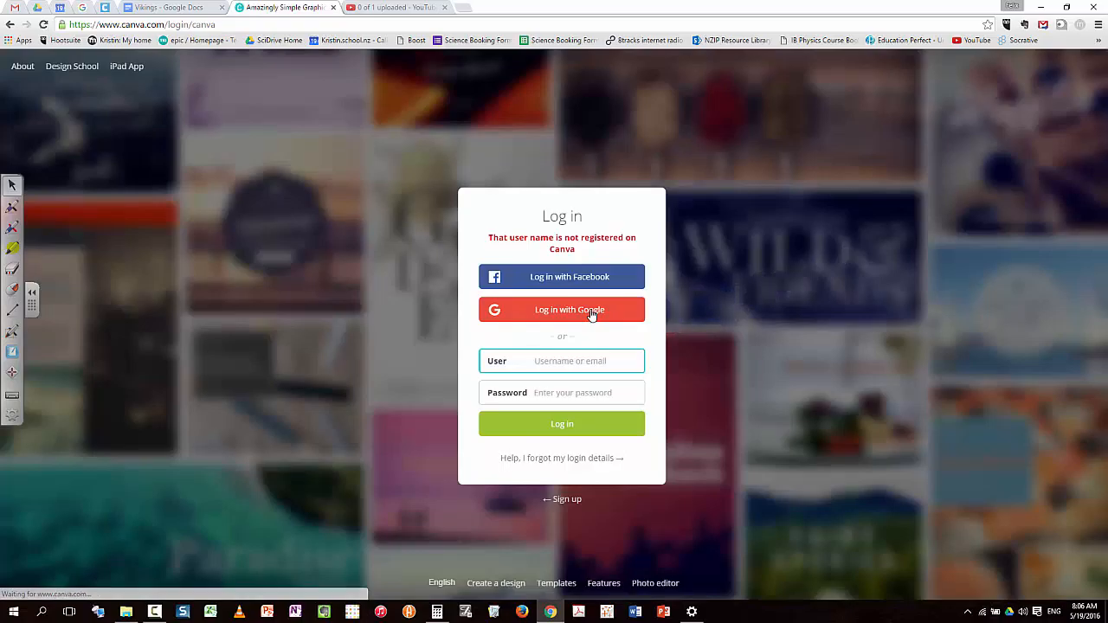
click(592, 312)
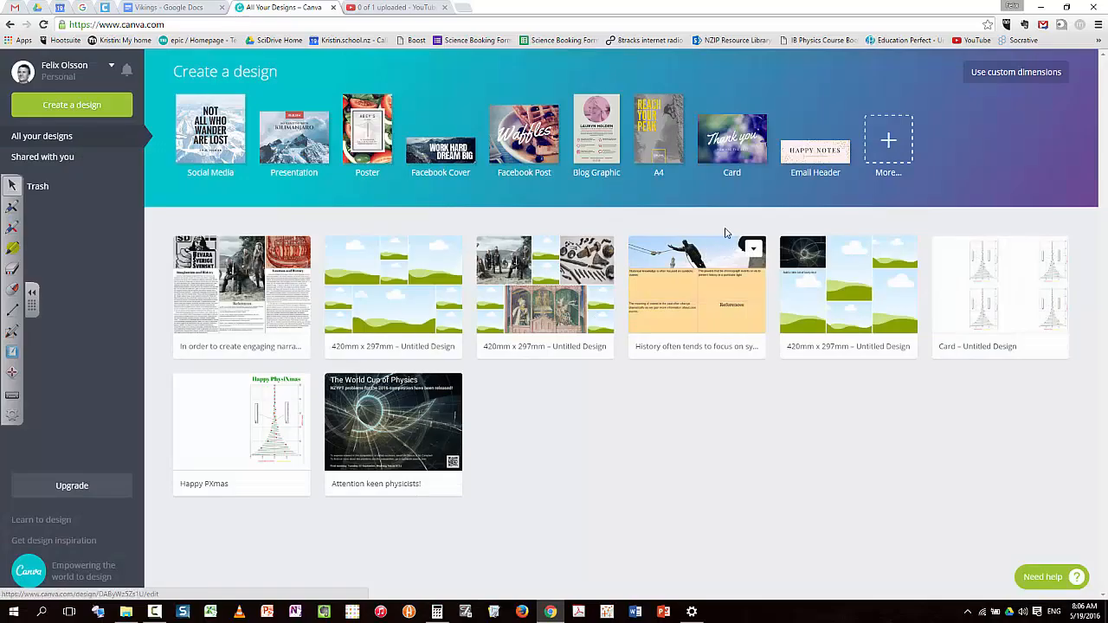
click(990, 74)
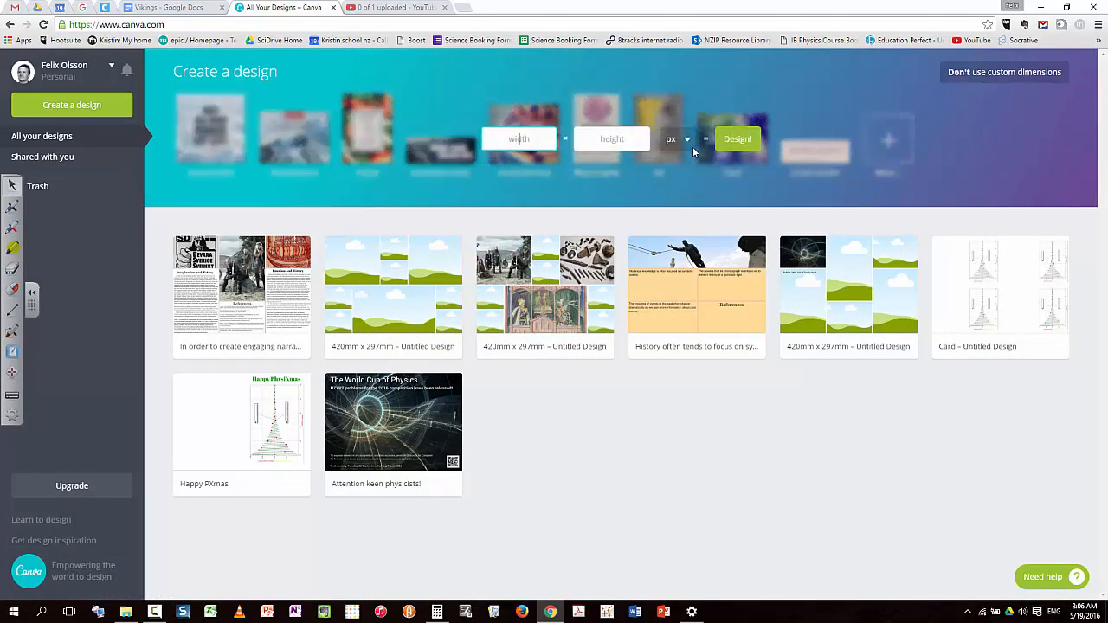
click(689, 143)
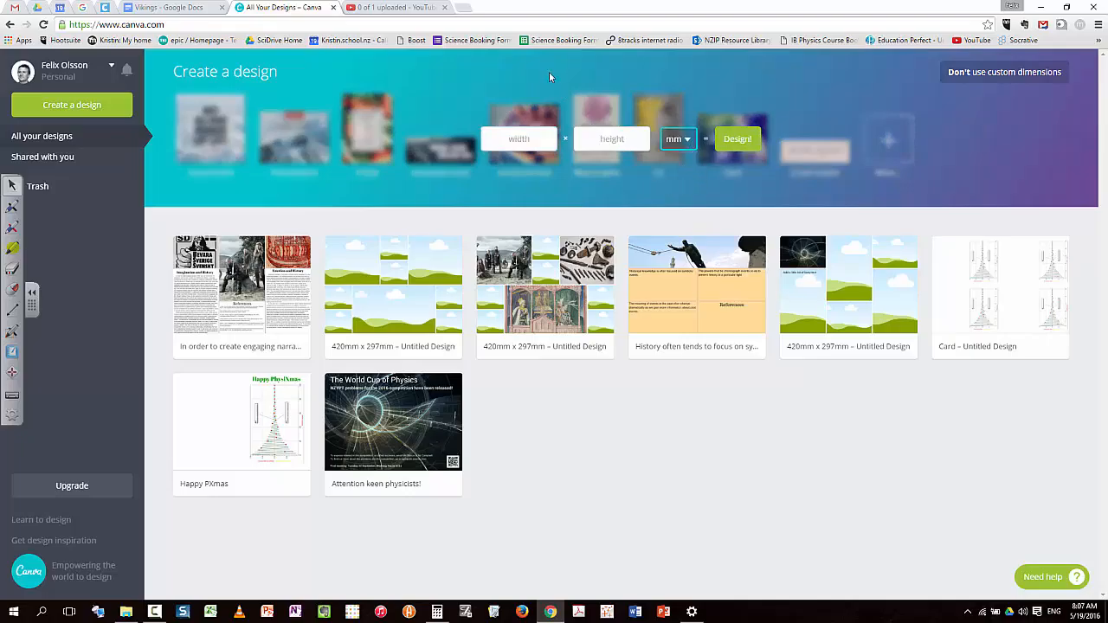
- Search Google in a new browser tab for "dimensions of a3"
click(465, 9)
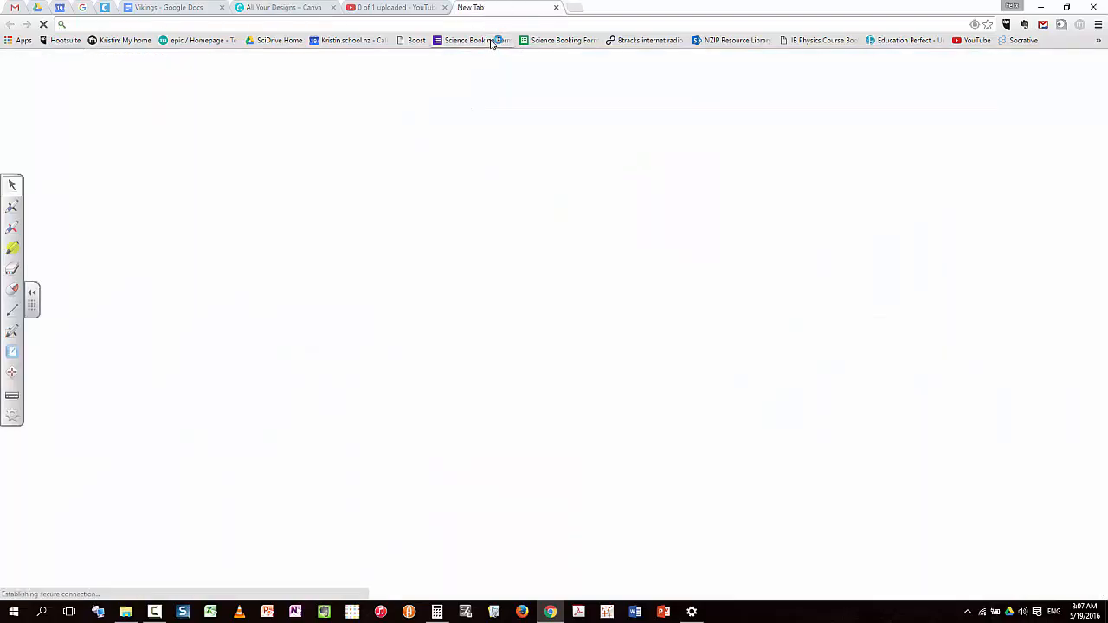
text(dimensions of a3)
key(Return)
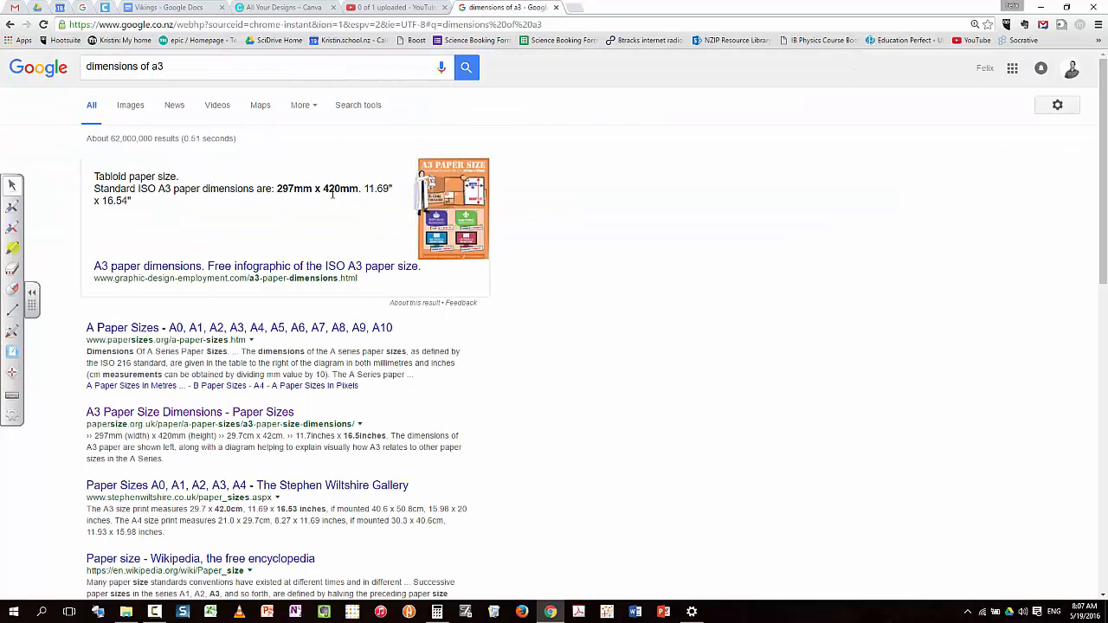
- Return to Canva and create the custom design with a width of 420 mm and a height of 297 mm
click(273, 12)
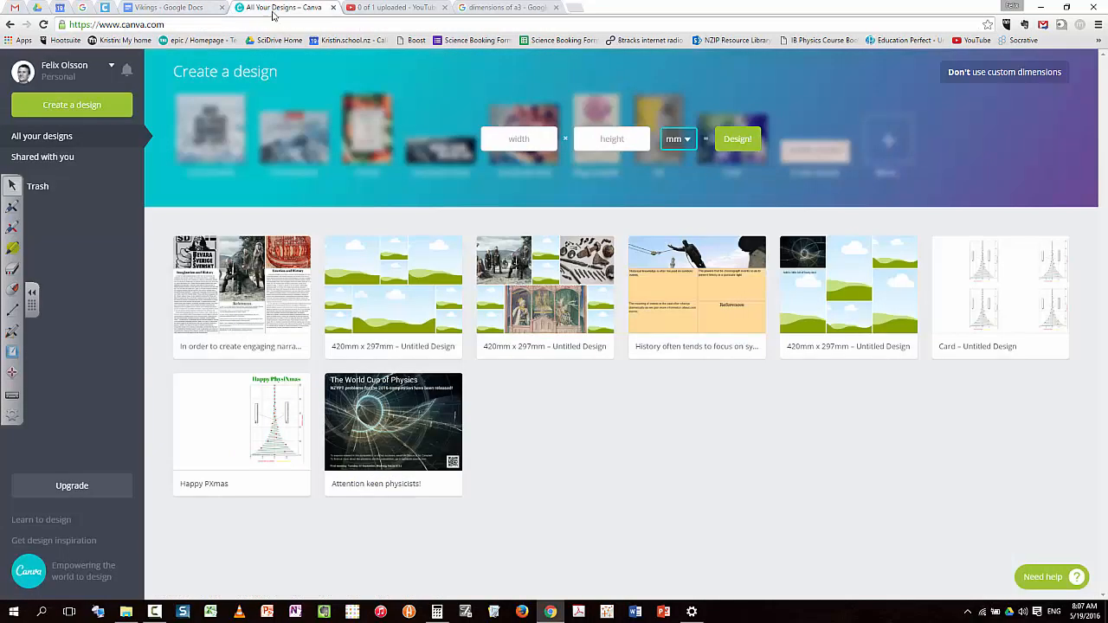
click(509, 139)
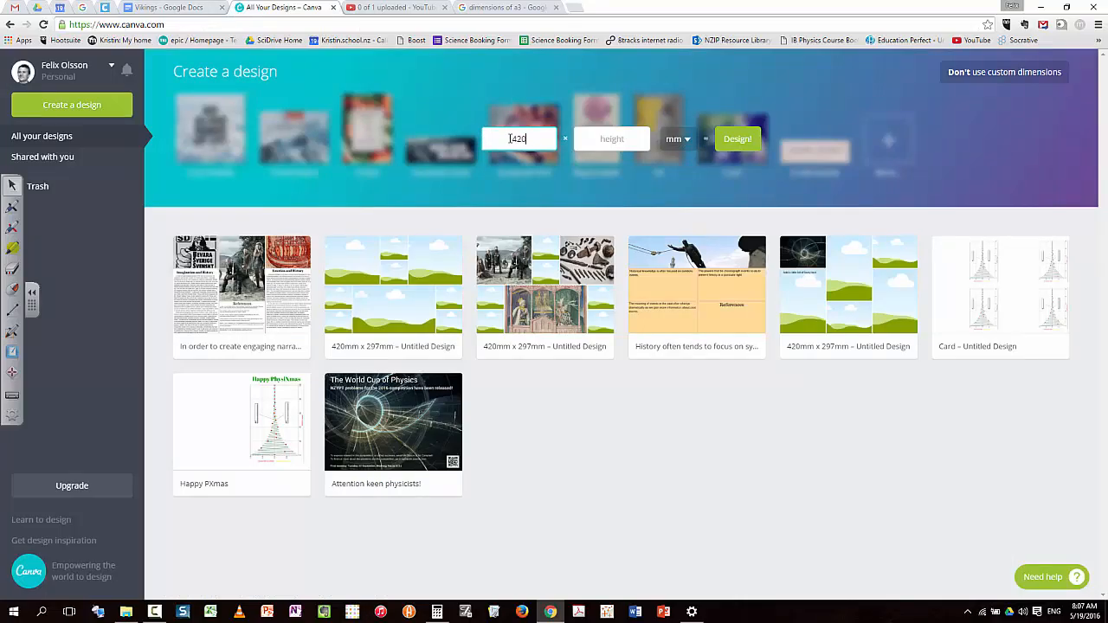
key(Tab)
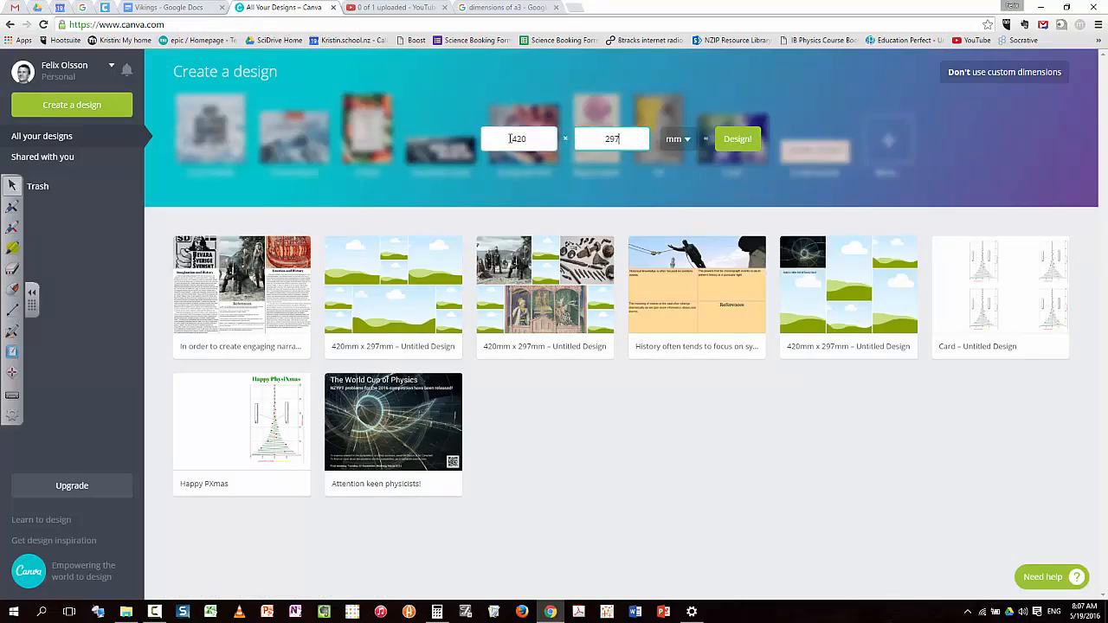
click(742, 139)
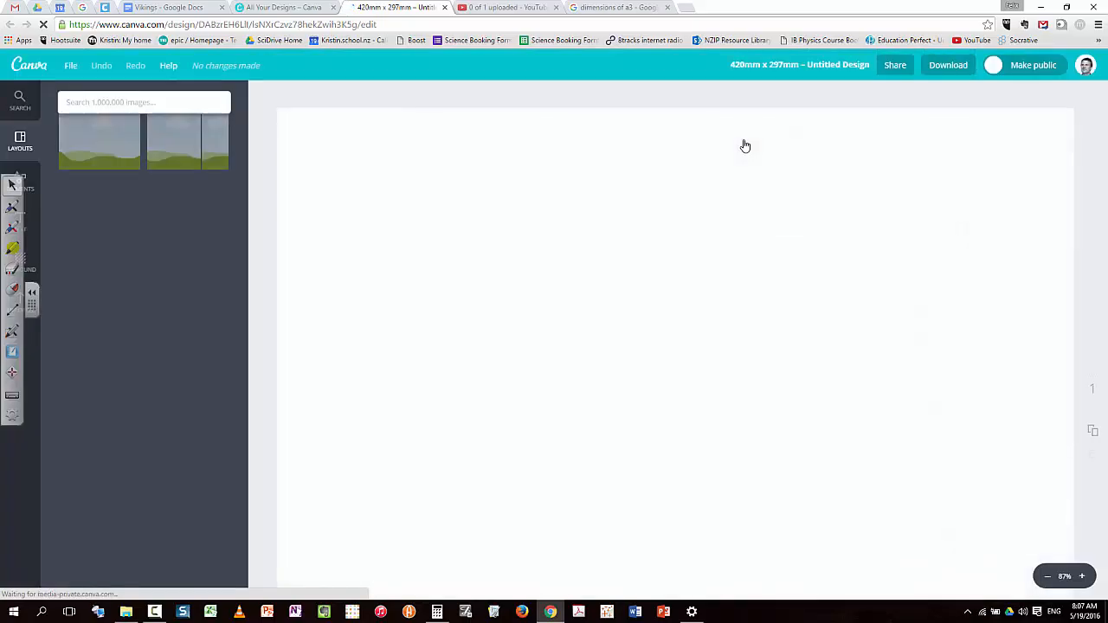
- Apply the three-column, six-cell photo grid layout with a tall upper centre cell and tall lower outer cells to the blank page
scroll(742, 237, down, 3)
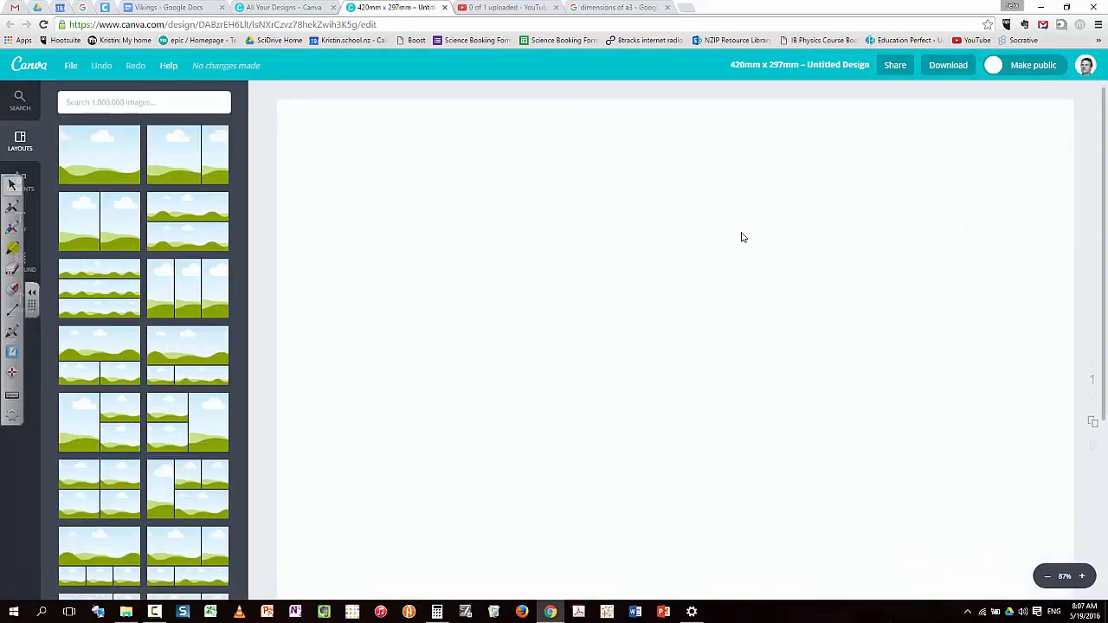
scroll(749, 257, up, 3)
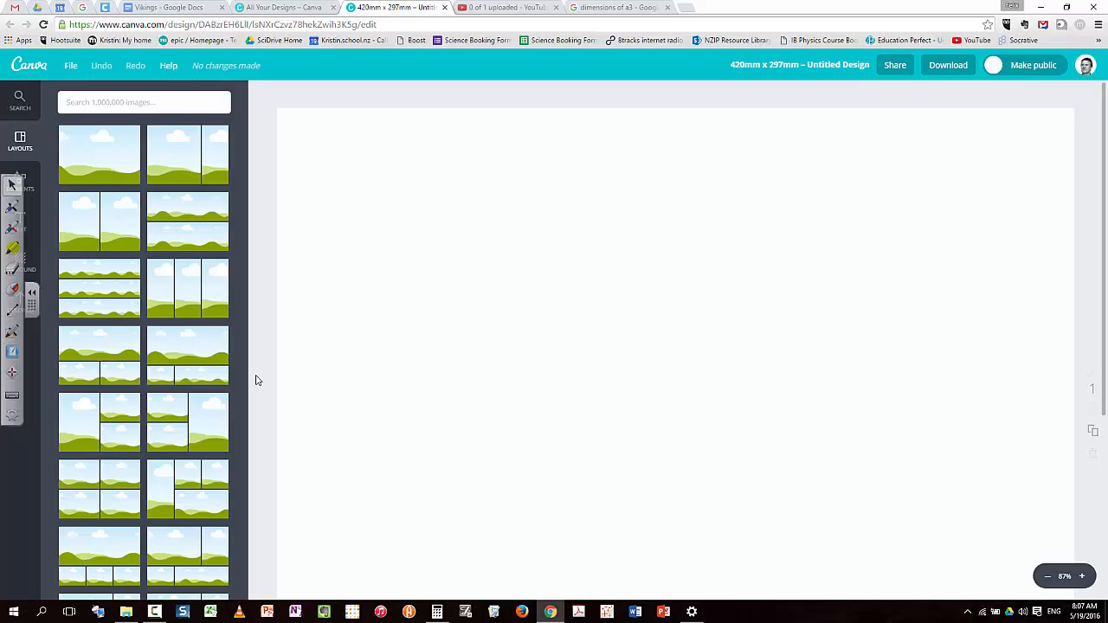
scroll(186, 405, down, 3)
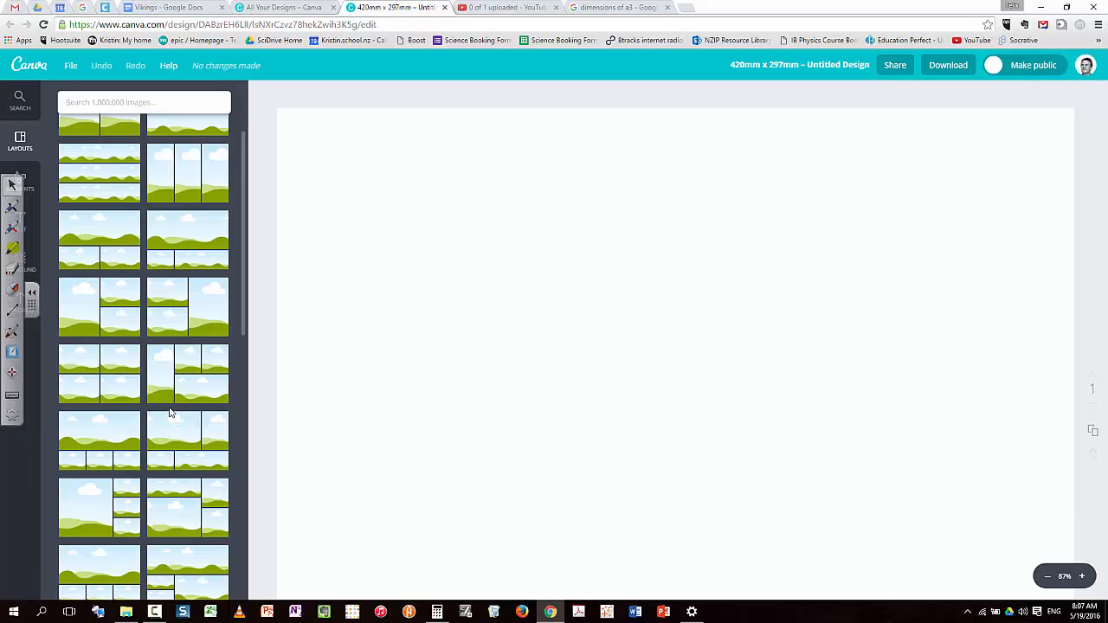
scroll(171, 413, down, 8)
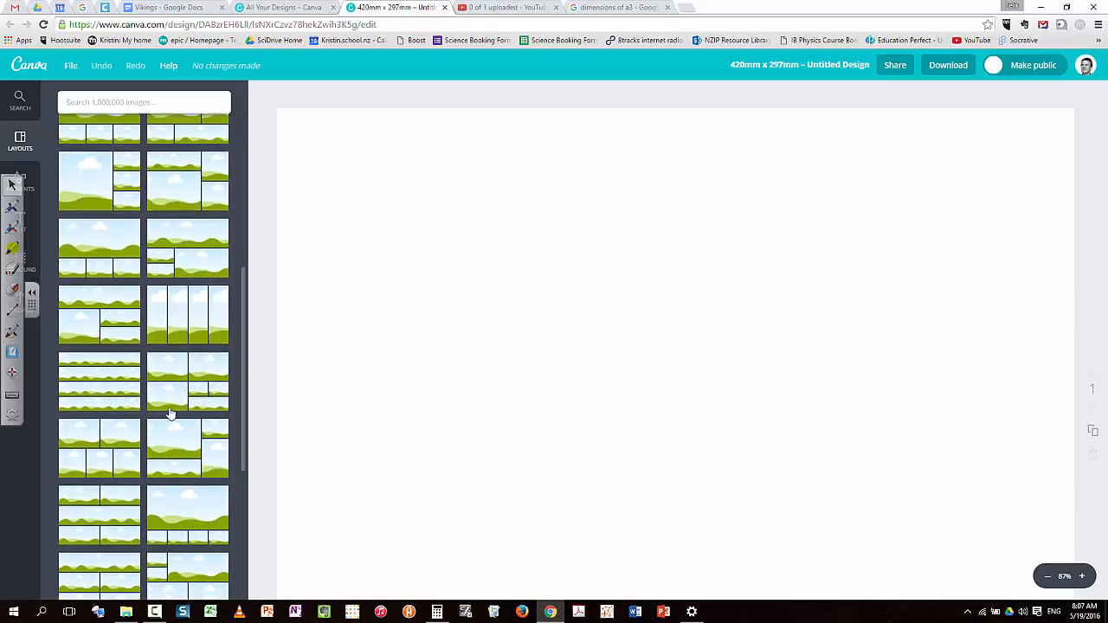
scroll(171, 413, down, 6)
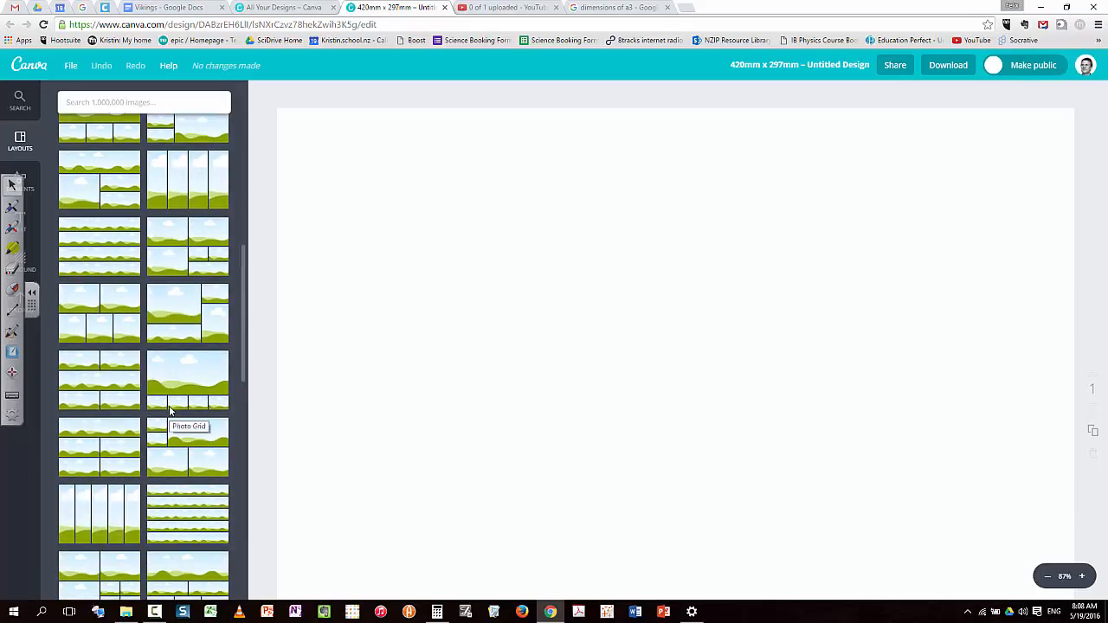
scroll(170, 413, down, 2)
scroll(170, 413, down, 2)
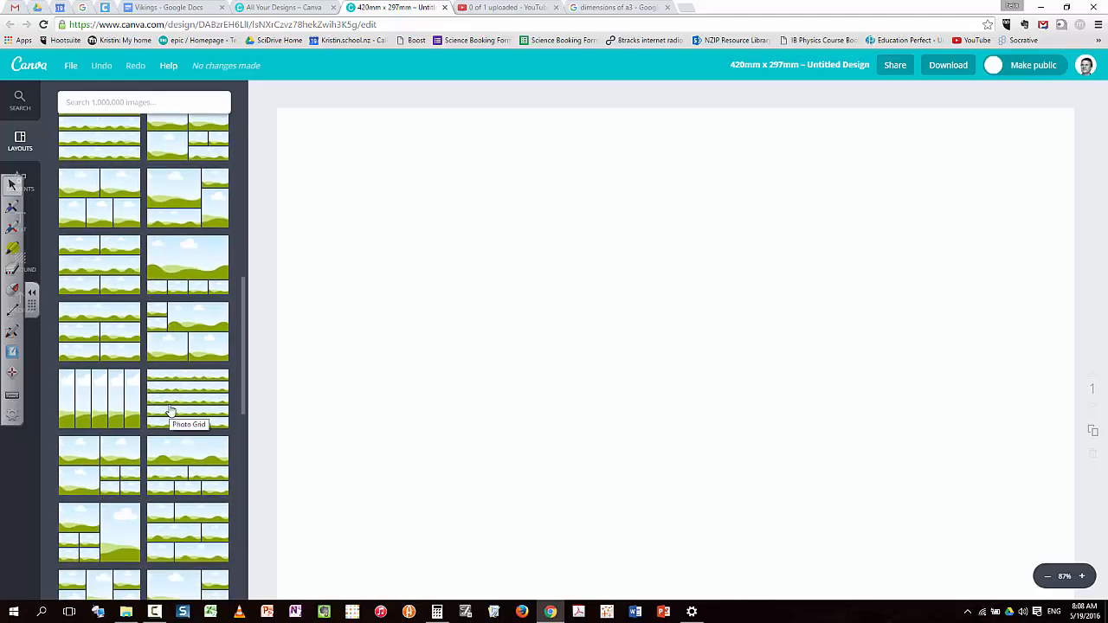
scroll(171, 413, down, 1)
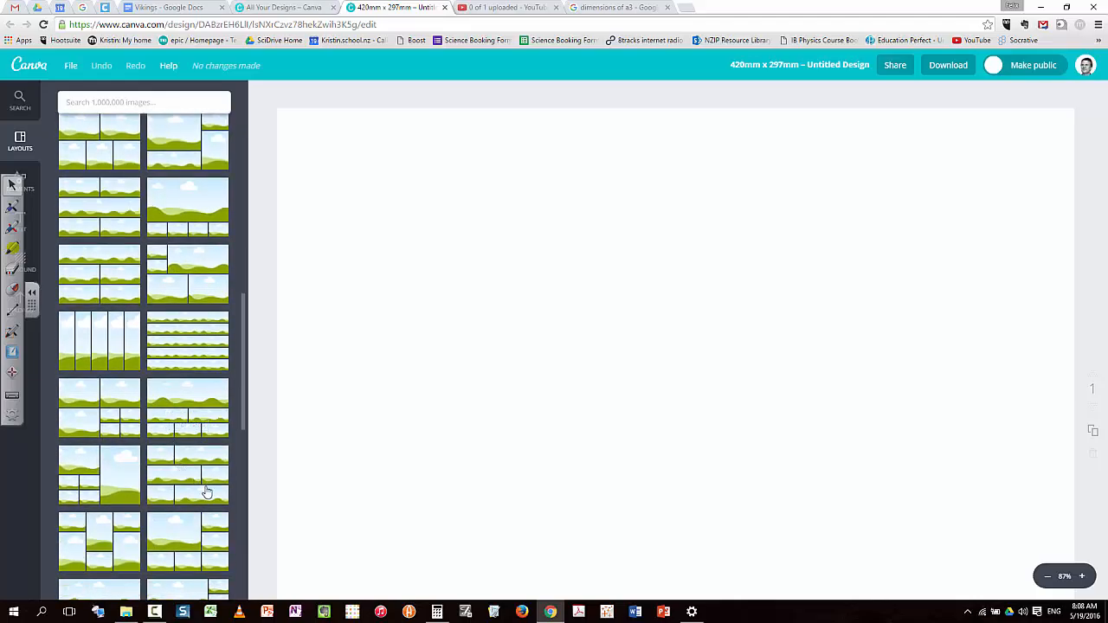
scroll(212, 491, down, 2)
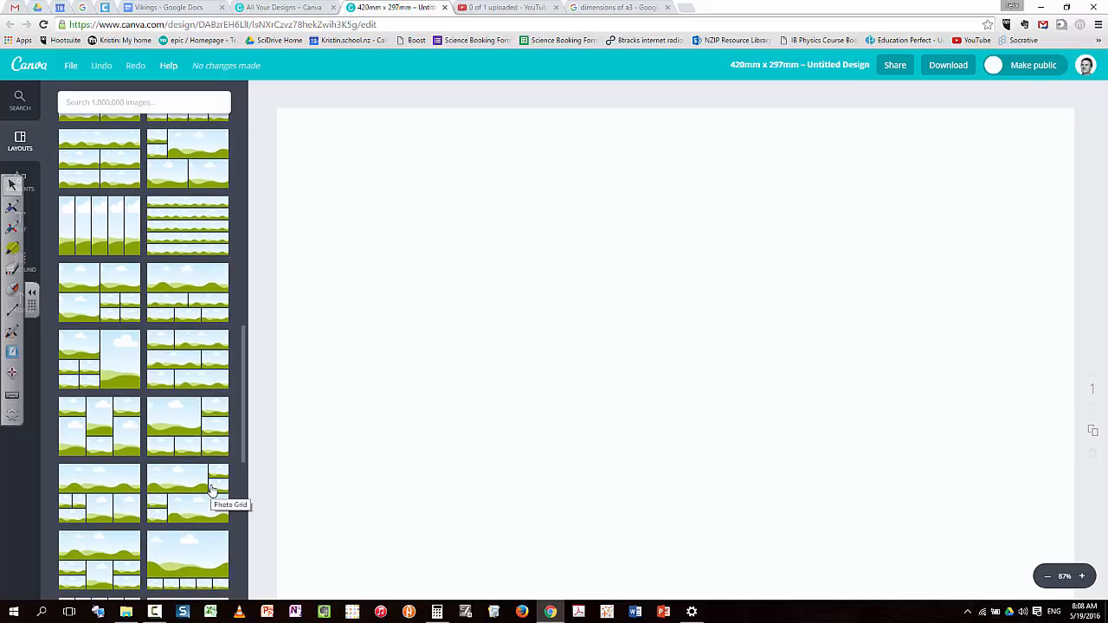
scroll(212, 491, down, 2)
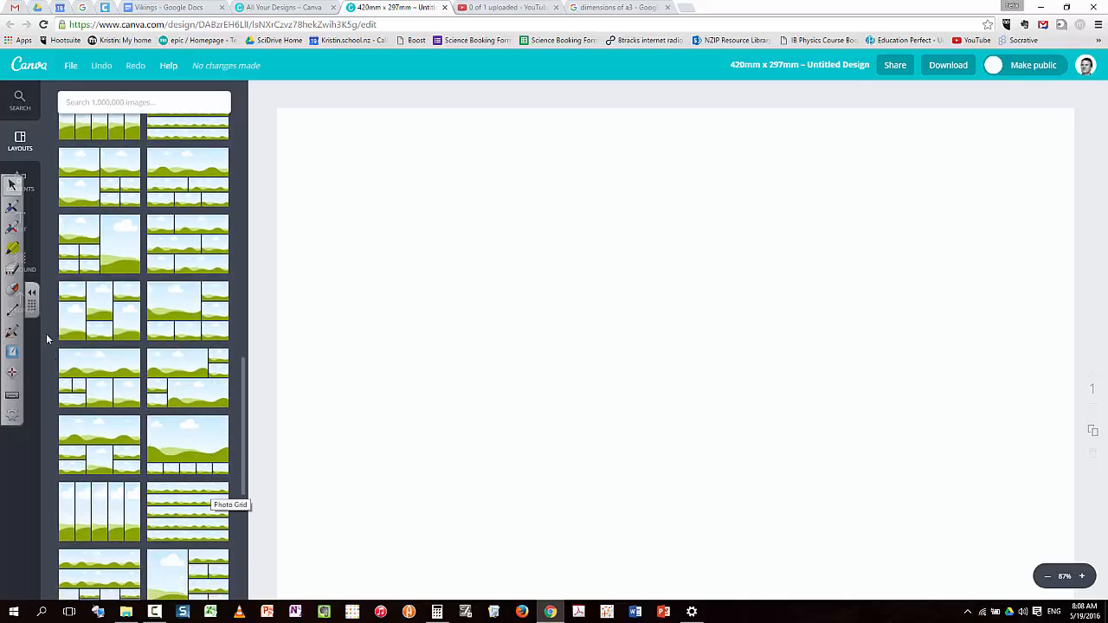
click(99, 313)
scroll(346, 363, down, 1)
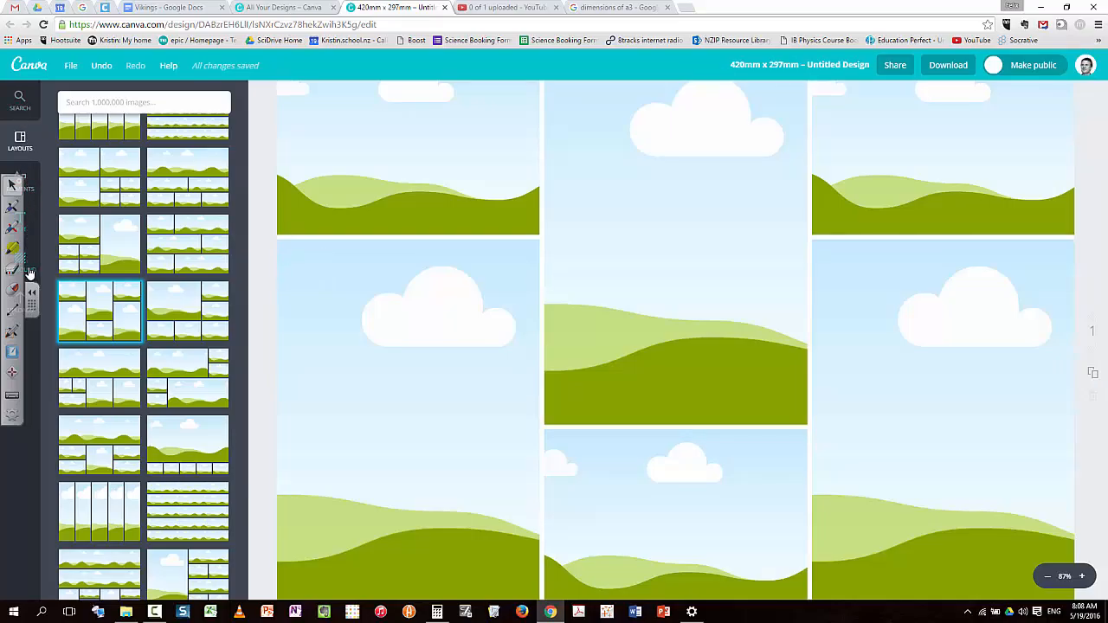
- Collapse the floating annotation toolbar and place the uploaded "Bevara Sverige Svenskt" poster image in the grid's upper-left cell
click(32, 293)
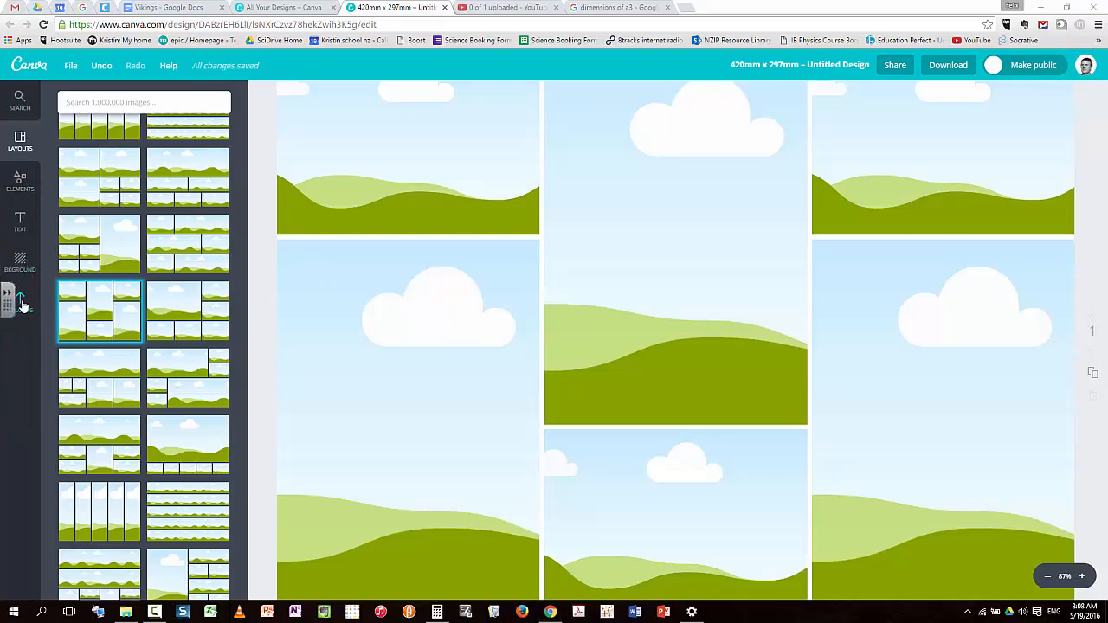
click(21, 304)
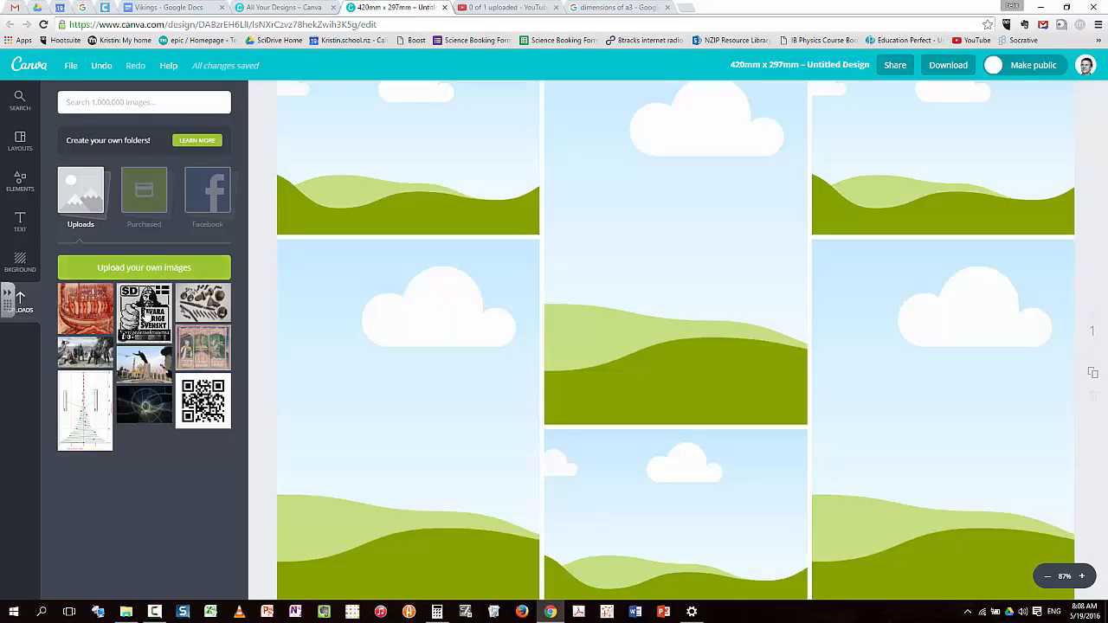
drag(145, 317, 415, 174)
scroll(390, 183, up, 1)
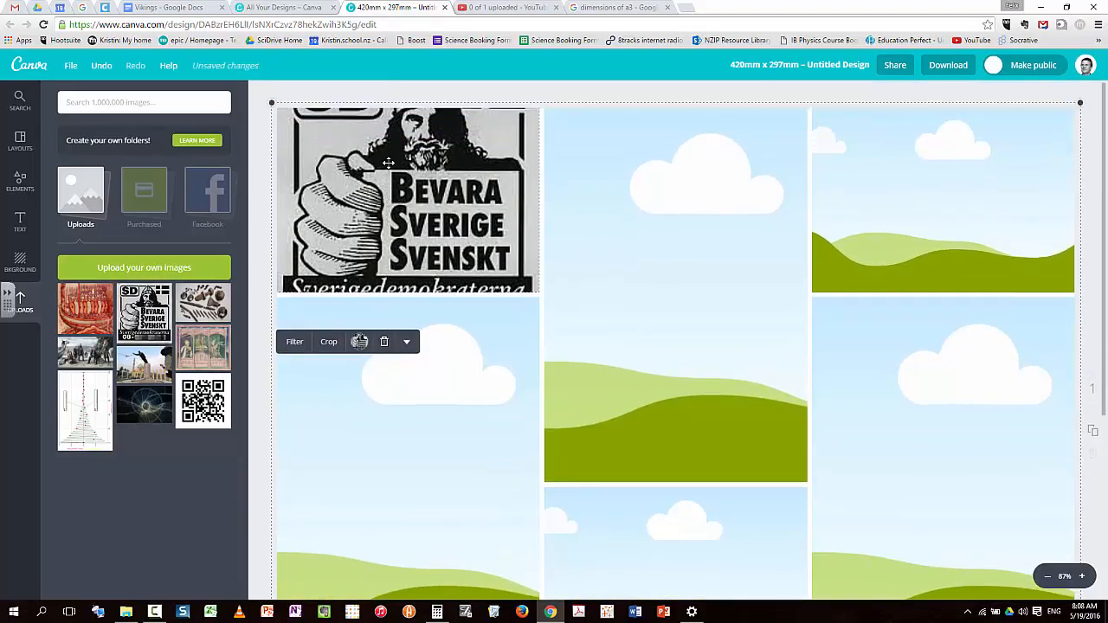
- Reposition the crop of the "Bevara Sverige Svenskt" image to show its upper part with the SD logo and Viking head
click(329, 341)
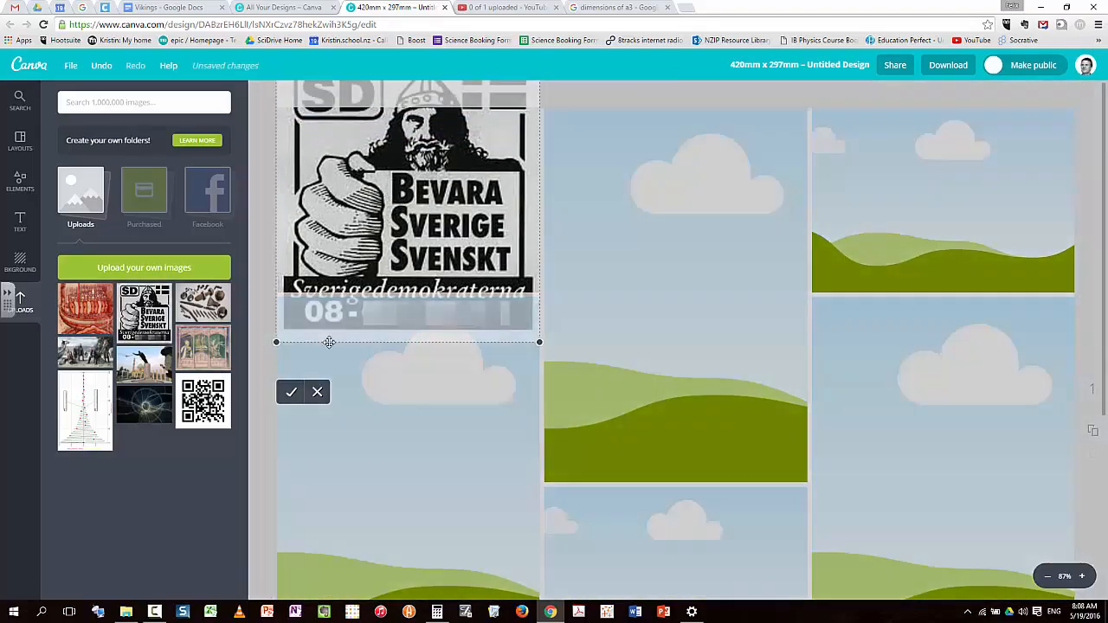
drag(402, 208, 403, 240)
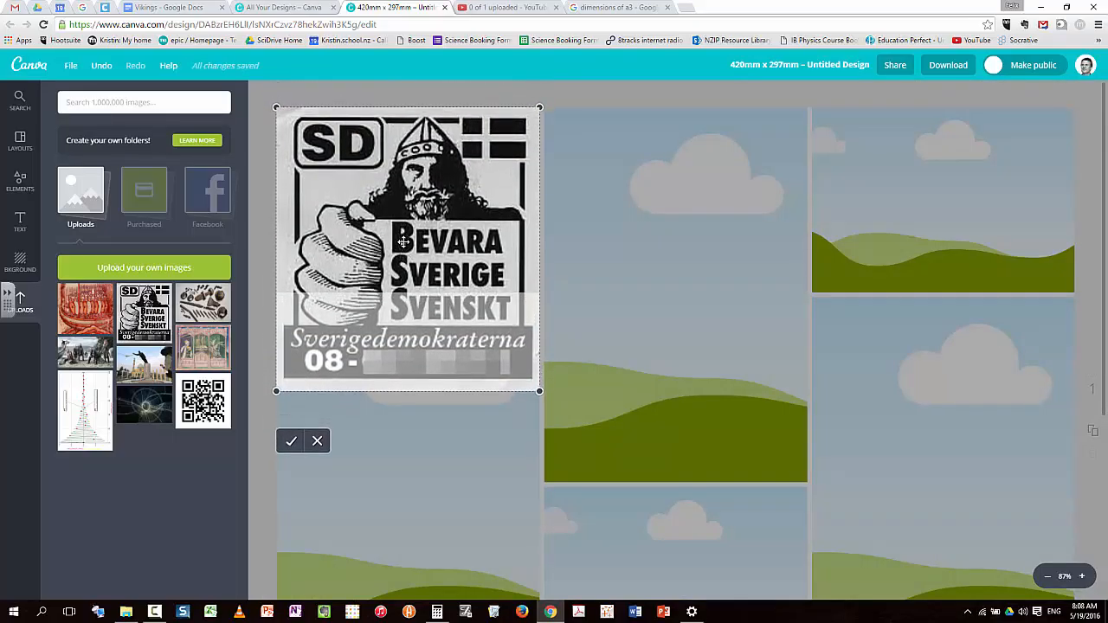
click(292, 440)
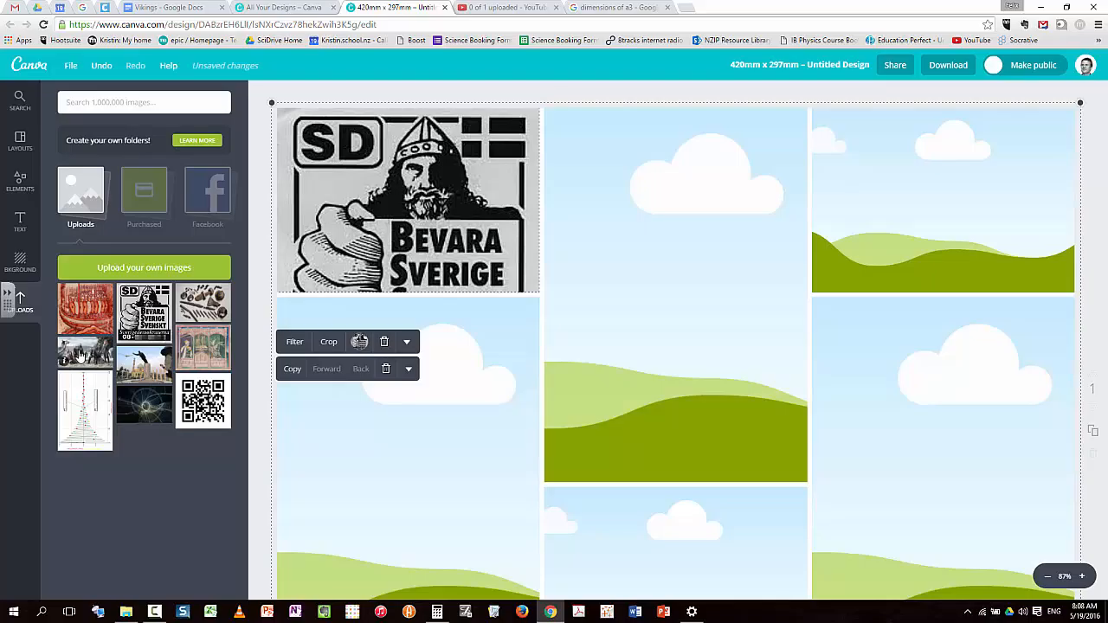
- Place the uploaded Viking group photo in the tall centre cell and shift its crop to frame the seated swordsman and the two people behind him
drag(80, 355, 628, 273)
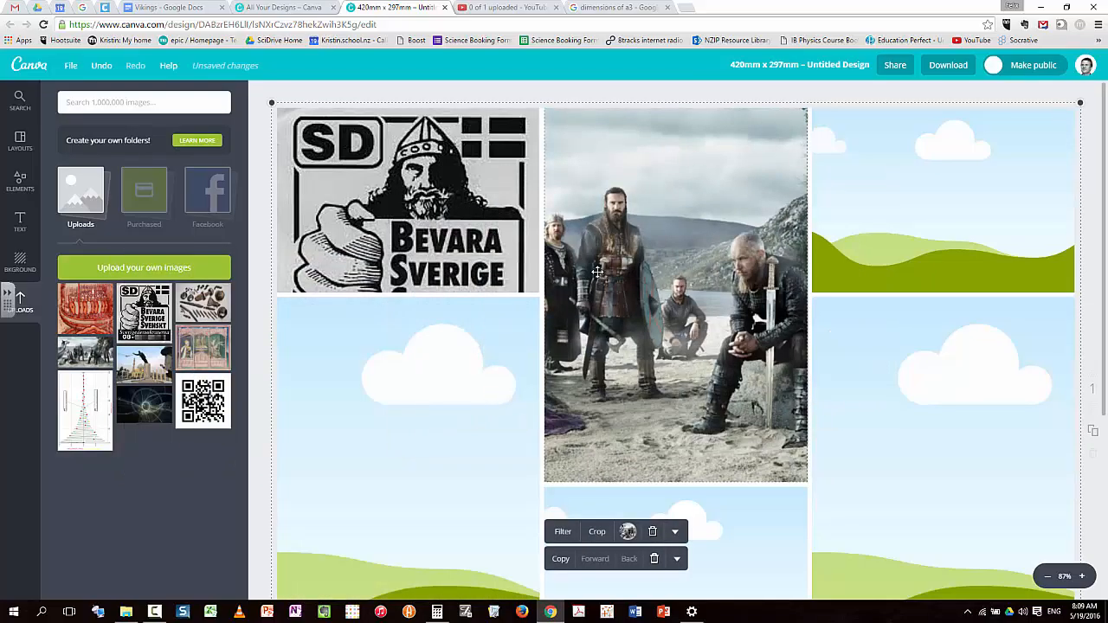
key(ctrl+z)
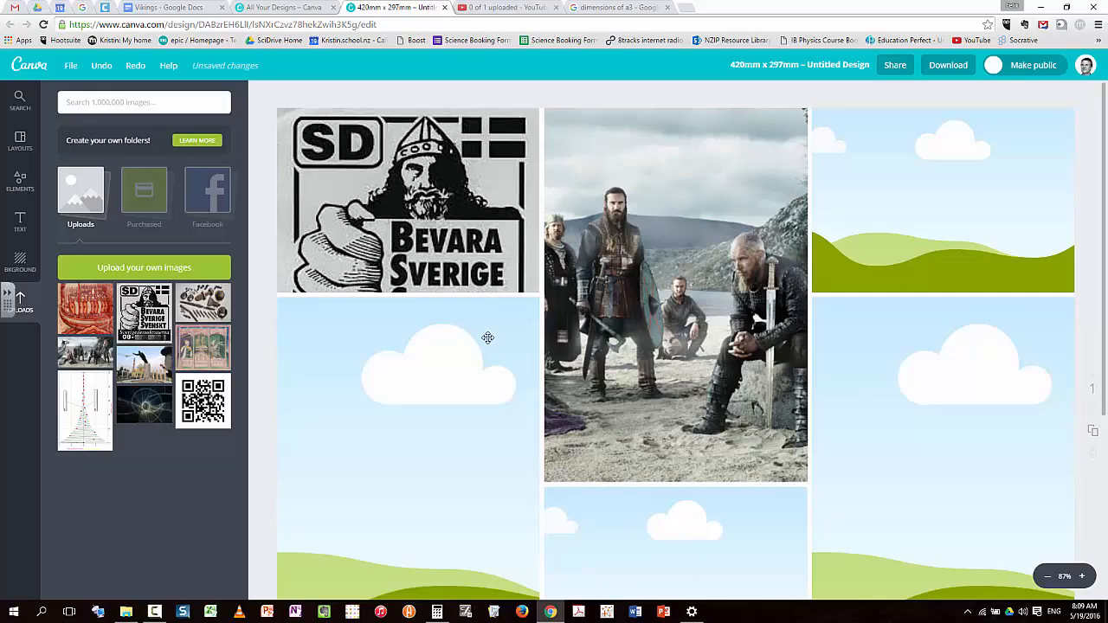
click(637, 337)
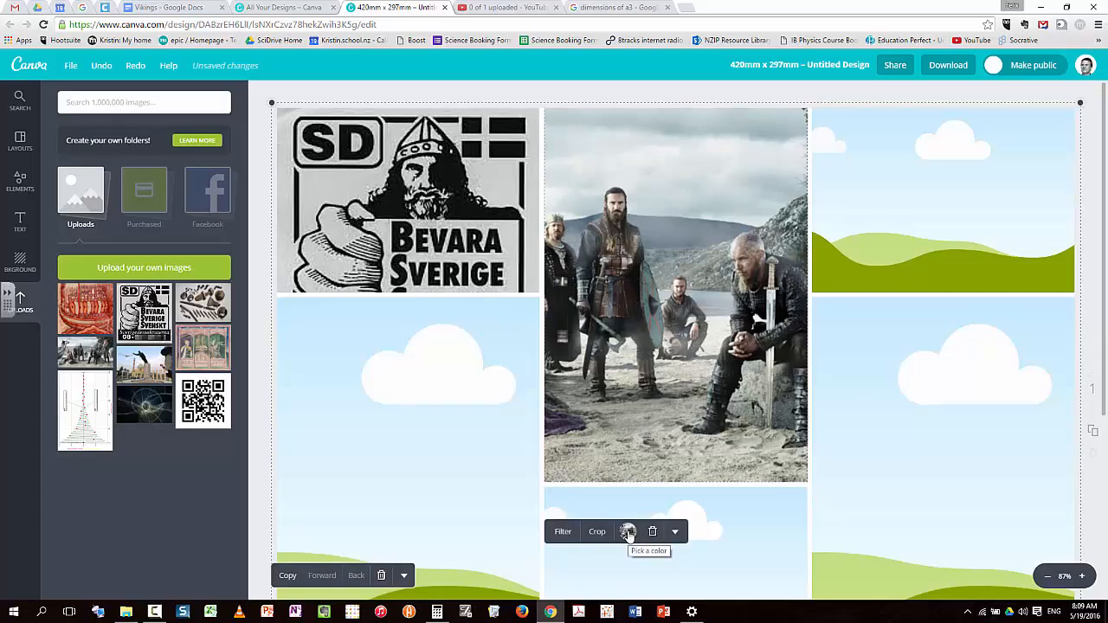
click(598, 531)
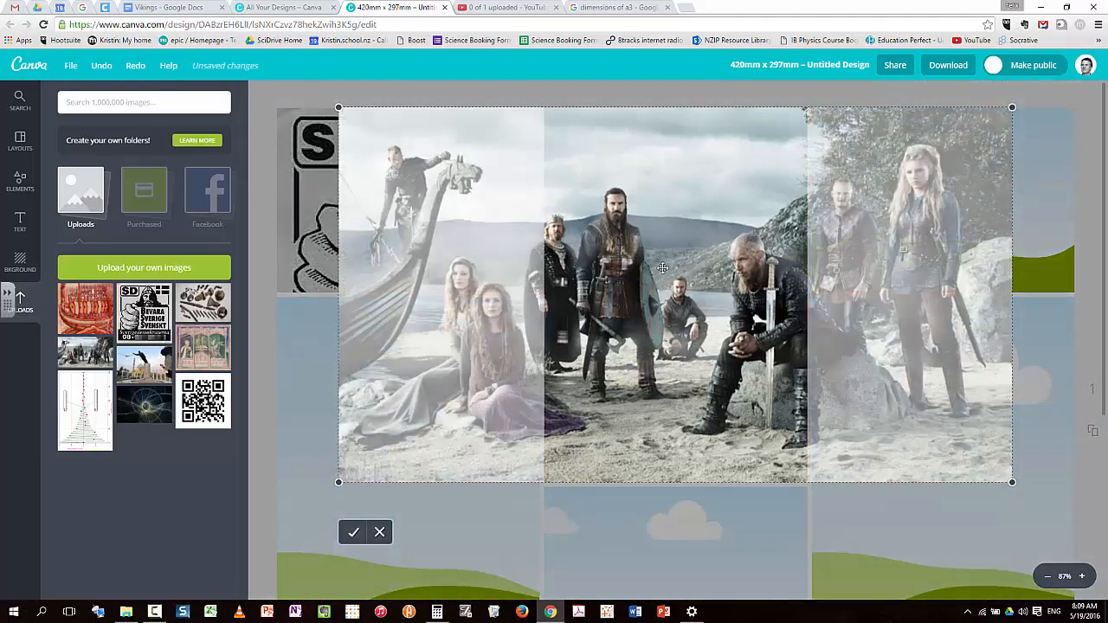
drag(716, 279, 559, 288)
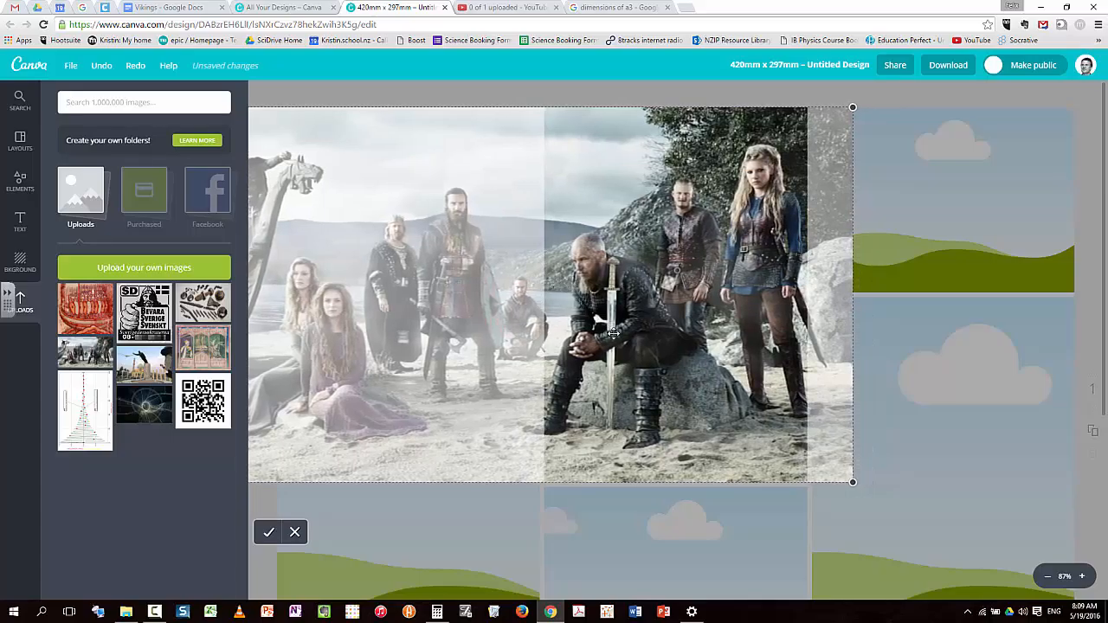
click(268, 531)
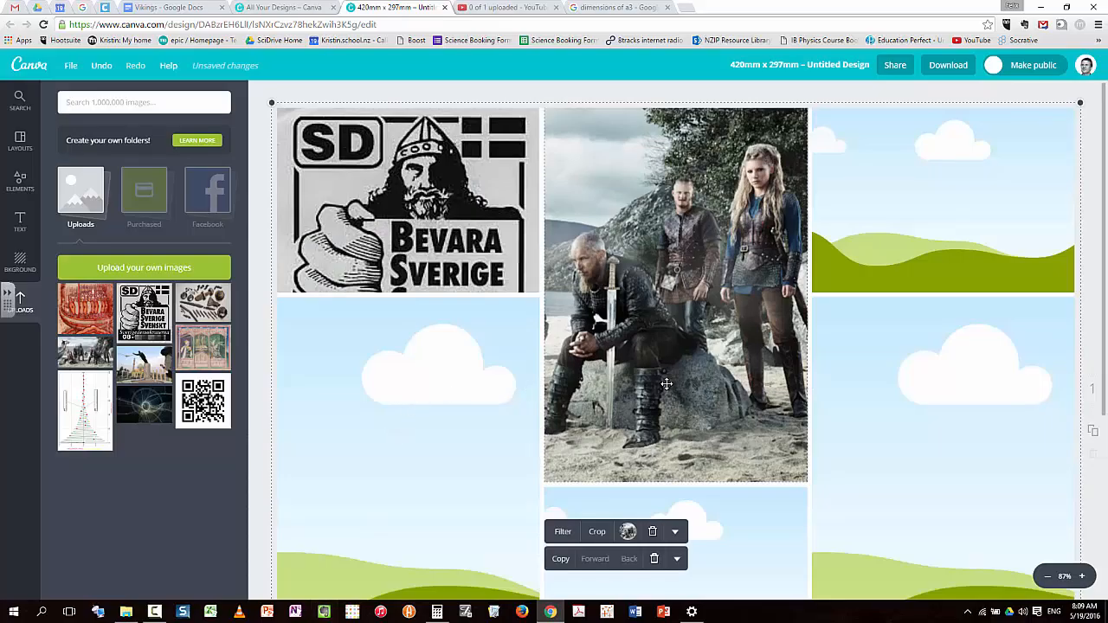
scroll(568, 375, down, 2)
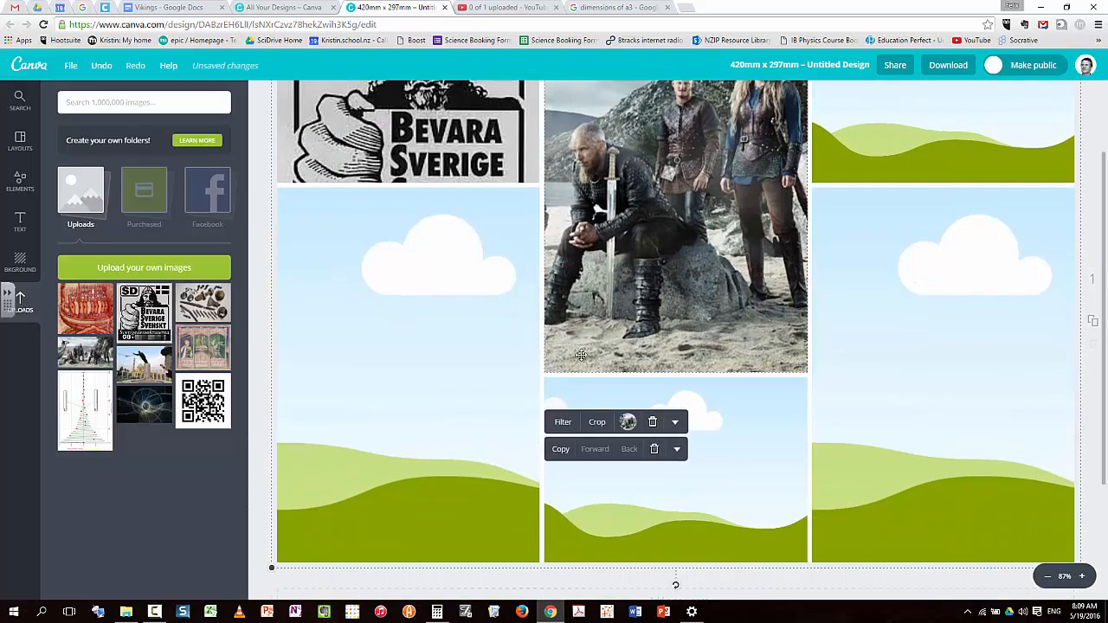
scroll(602, 337, up, 2)
scroll(602, 337, down, 1)
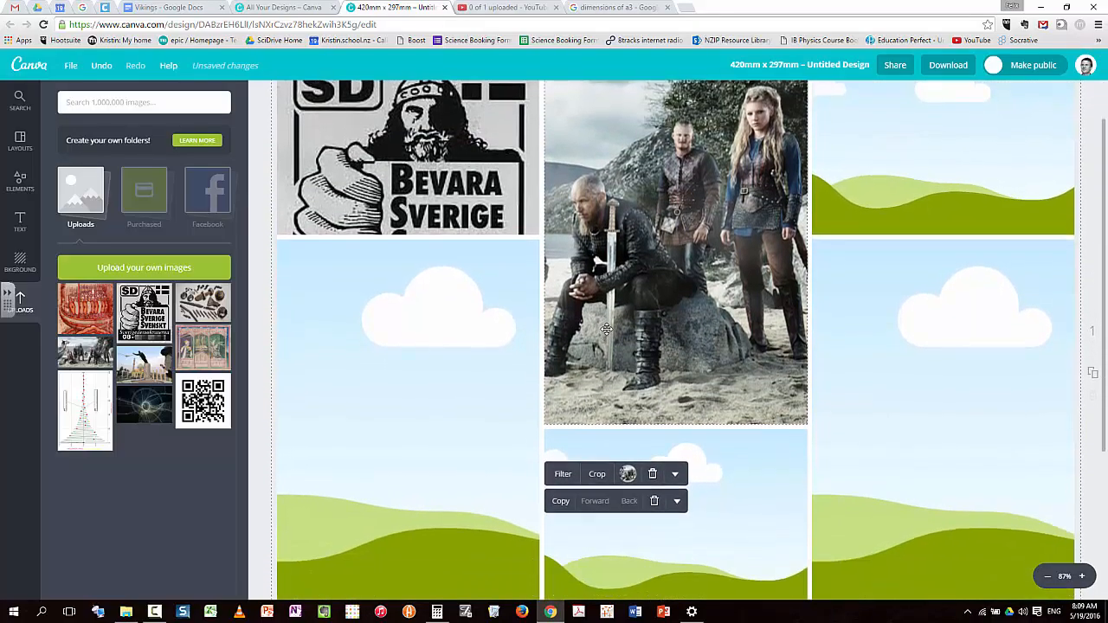
scroll(606, 329, up, 1)
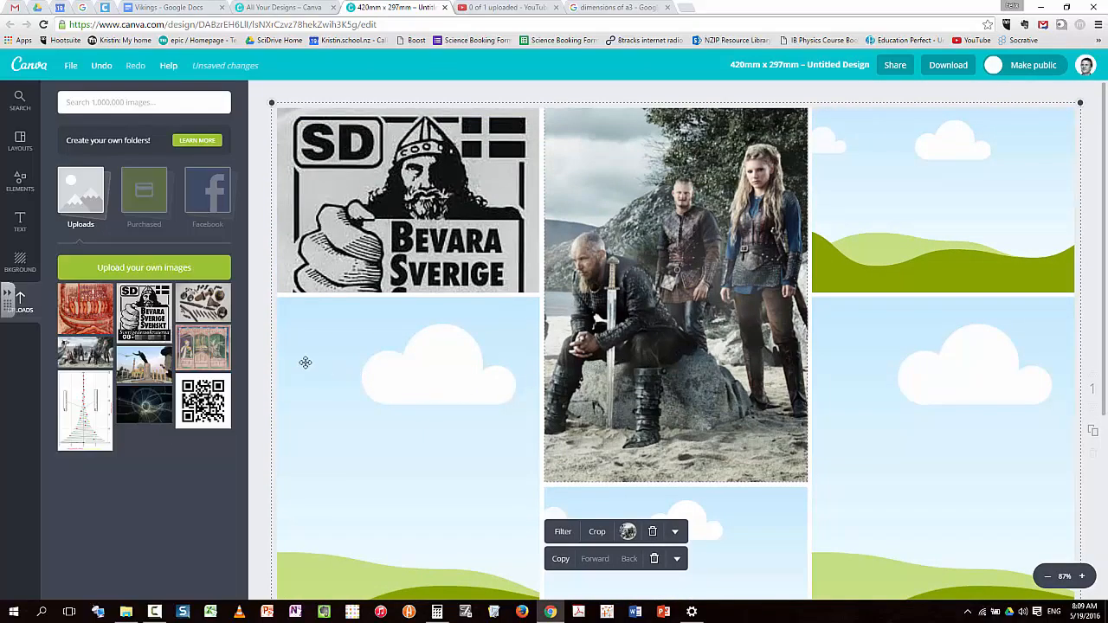
- Place the uploaded red Viking ship image in the grid's upper-right cell, cropped to the shields and hull
click(85, 310)
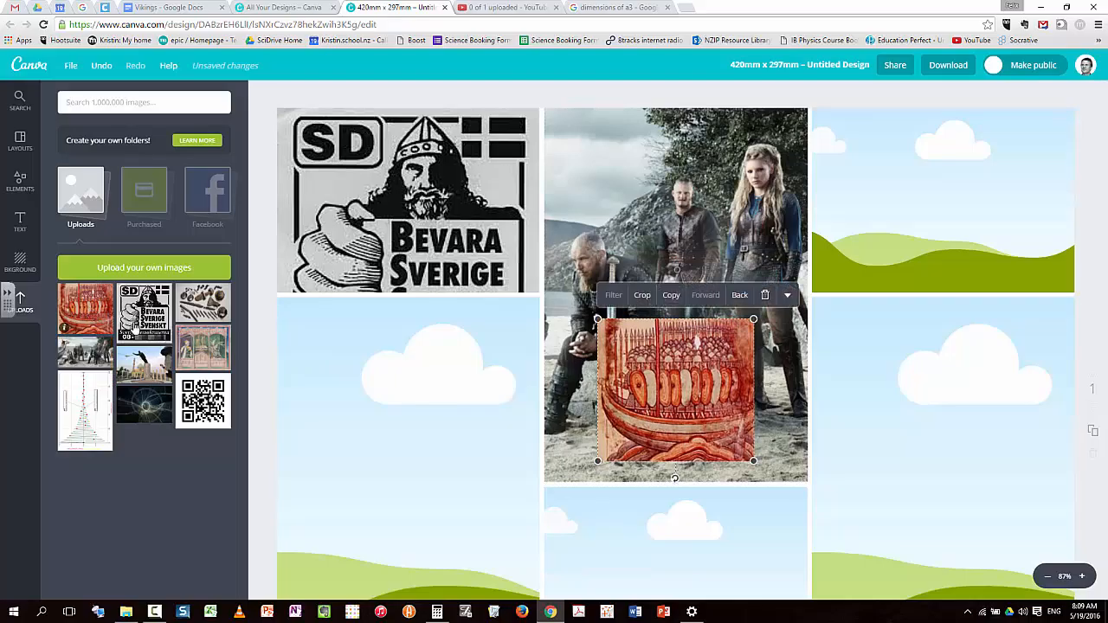
click(764, 295)
drag(86, 316, 933, 198)
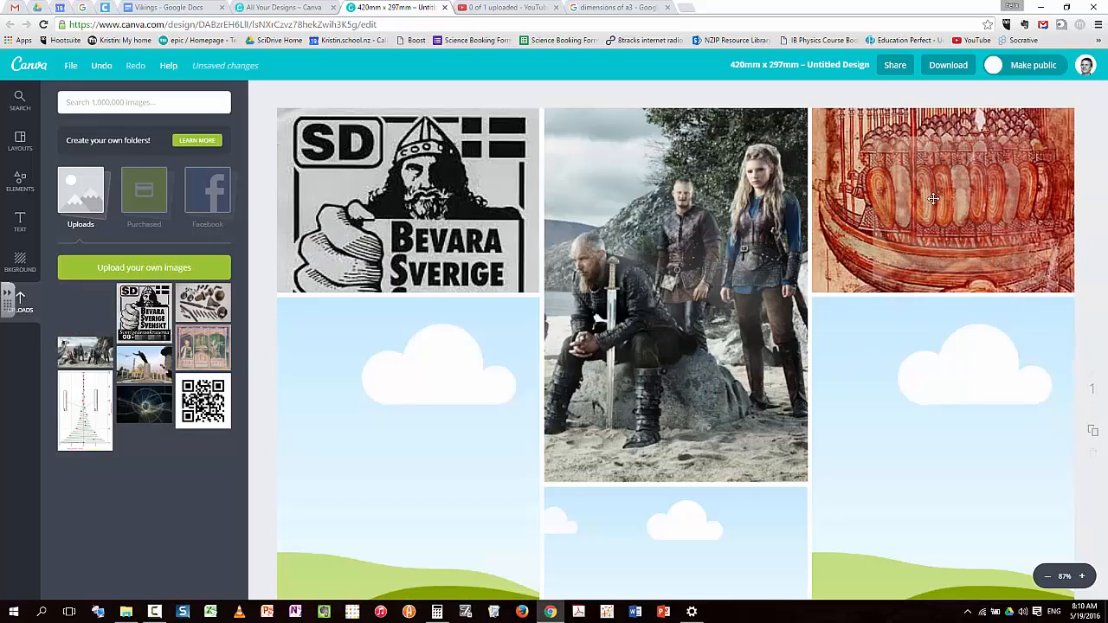
drag(934, 199, 931, 195)
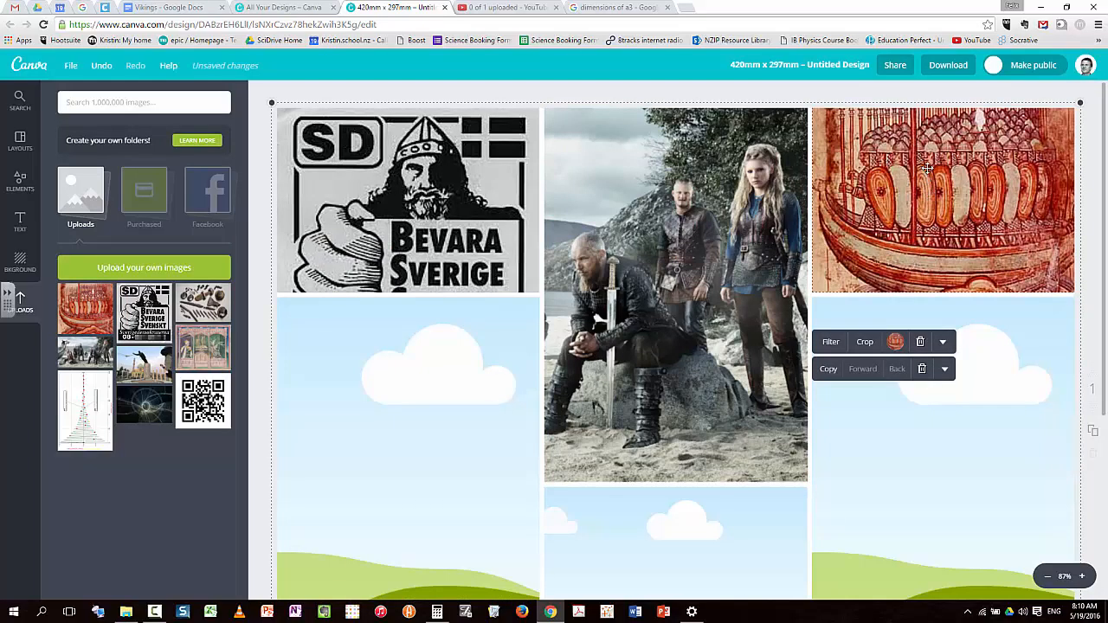
click(866, 343)
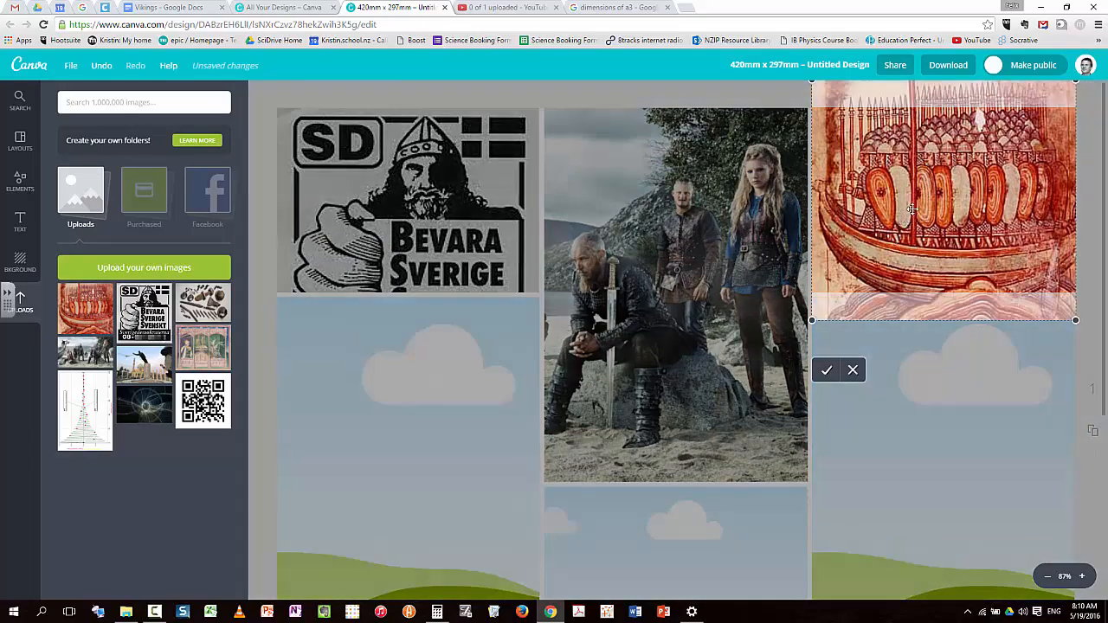
click(827, 370)
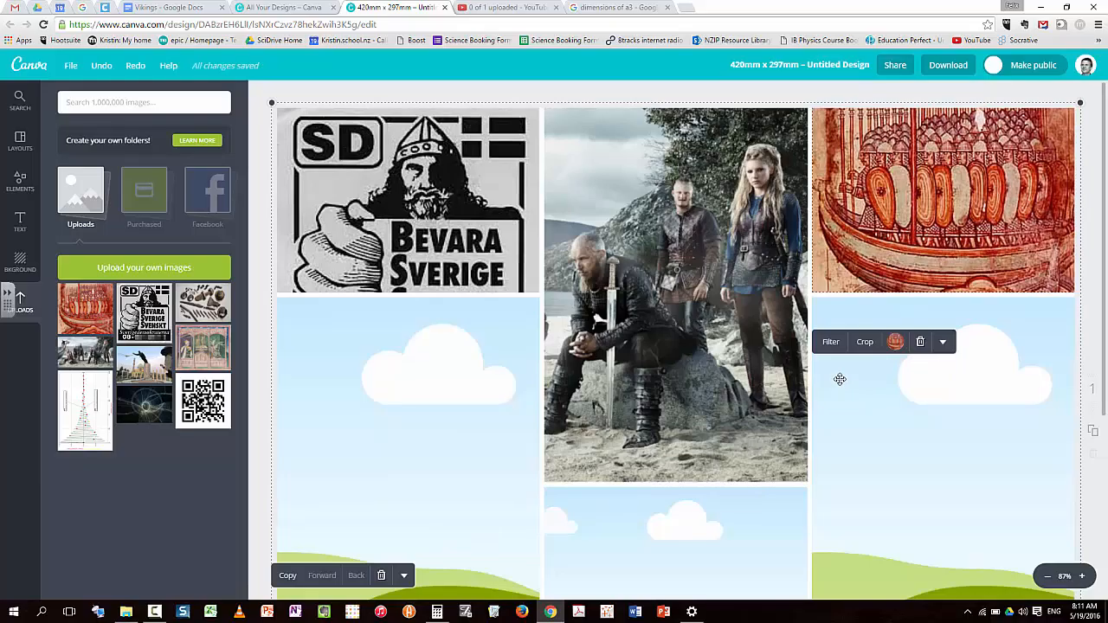
- Add a body text box to the poster page for the essay text
scroll(726, 419, down, 2)
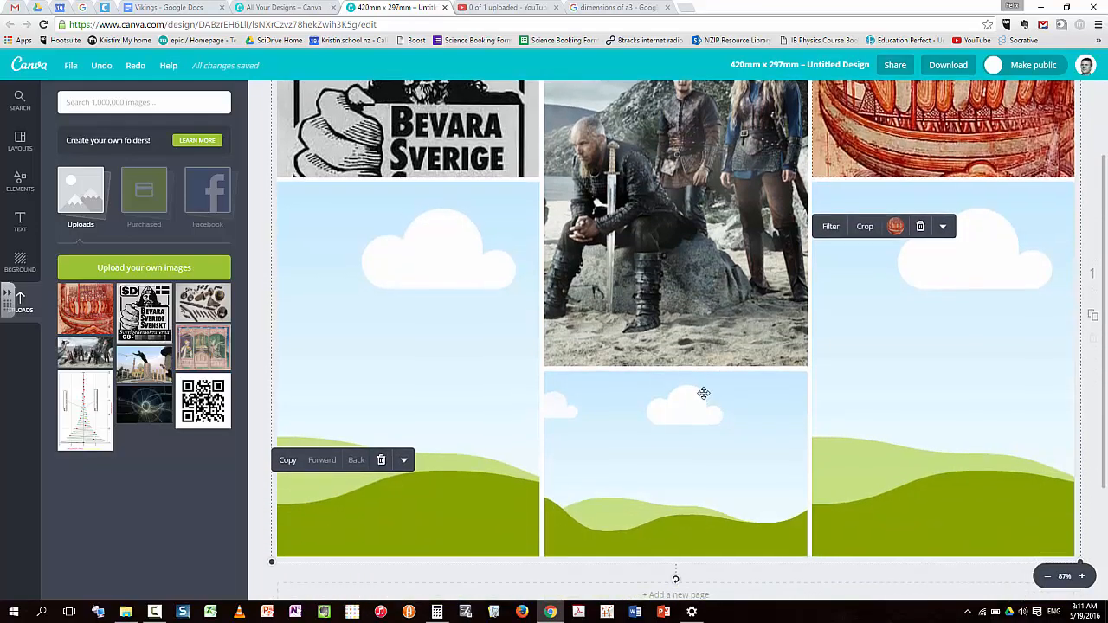
scroll(702, 392, up, 1)
scroll(606, 346, down, 1)
click(408, 322)
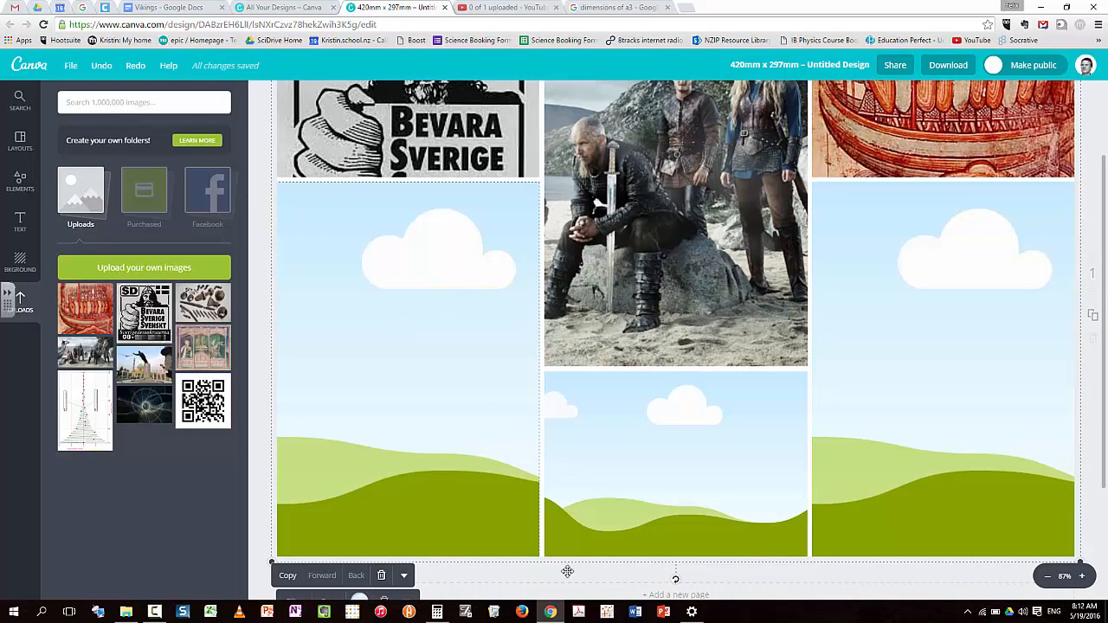
click(18, 222)
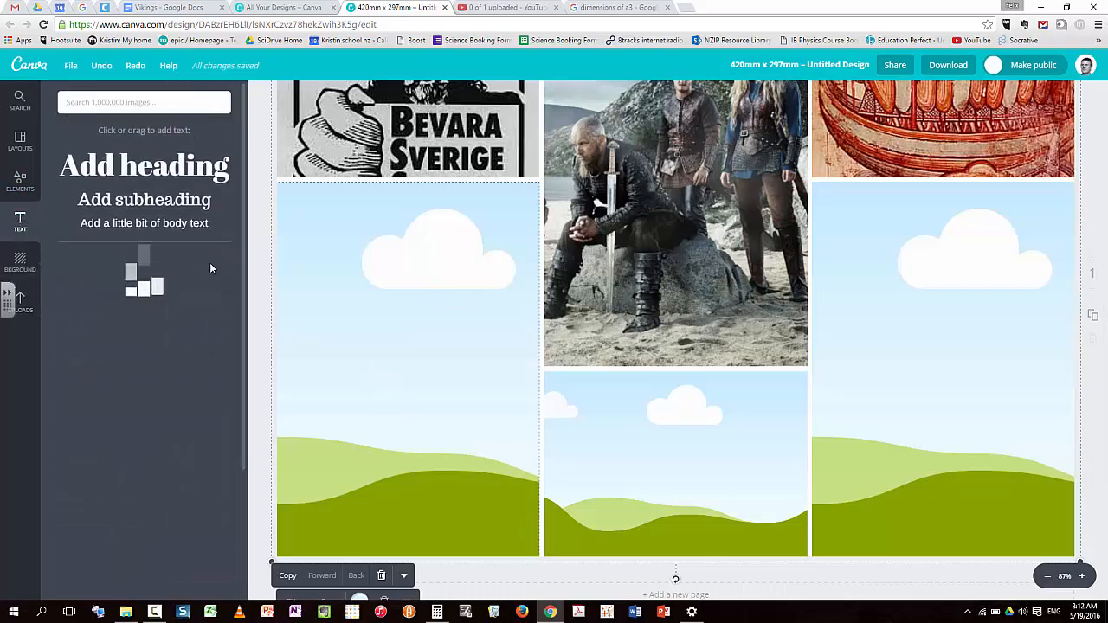
click(177, 226)
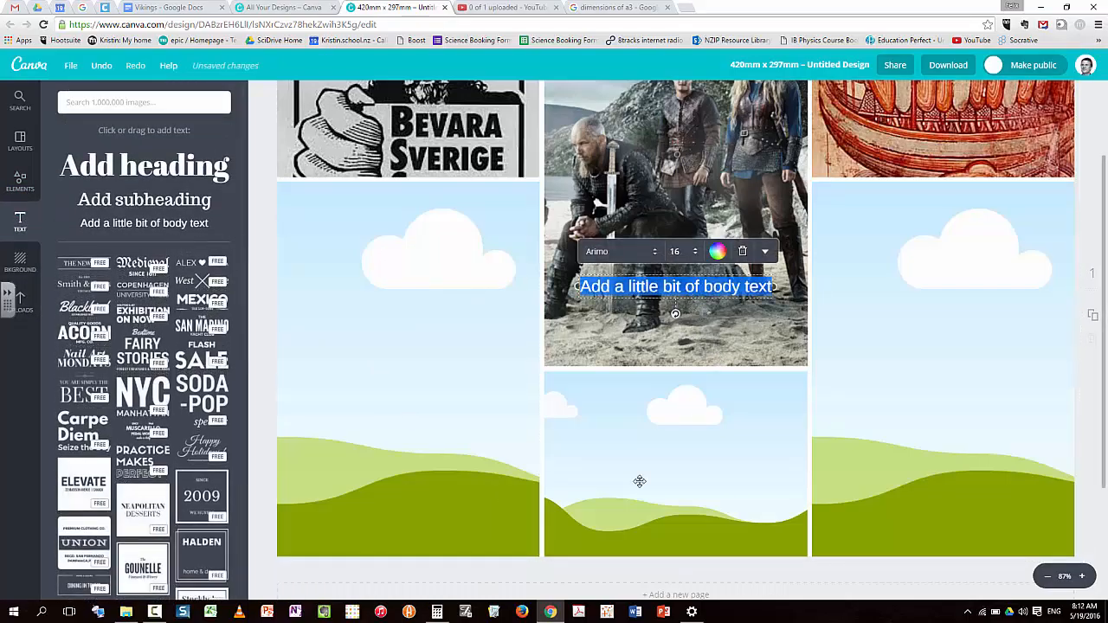
- Copy the two "Emotion and History" paragraphs from the Vikings Google Doc and paste them over the placeholder body text in Canva
click(176, 5)
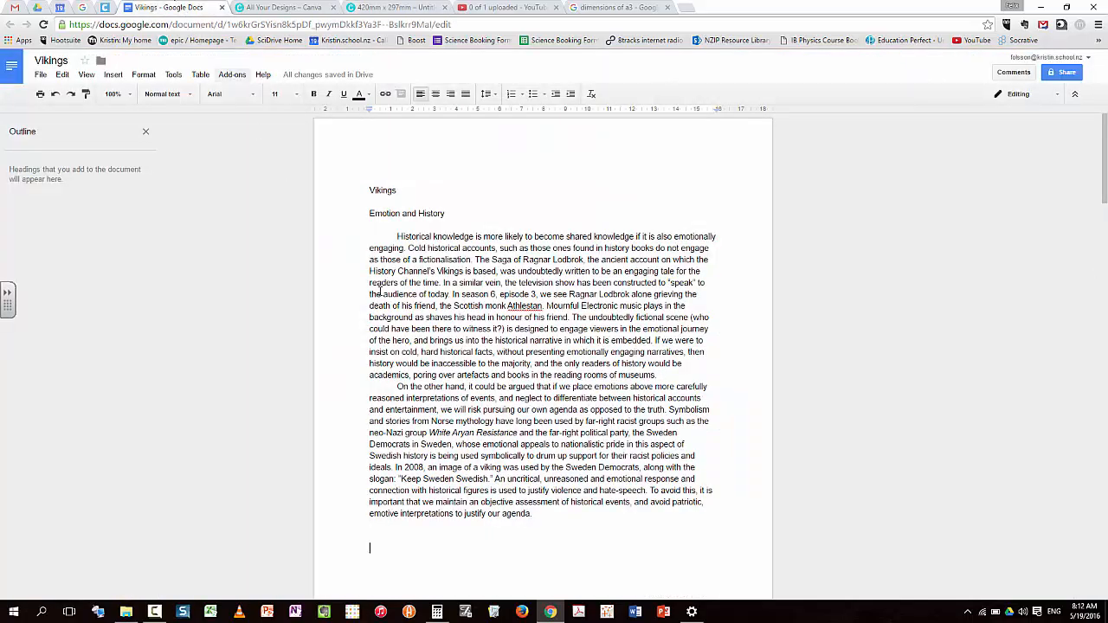
drag(396, 236, 610, 519)
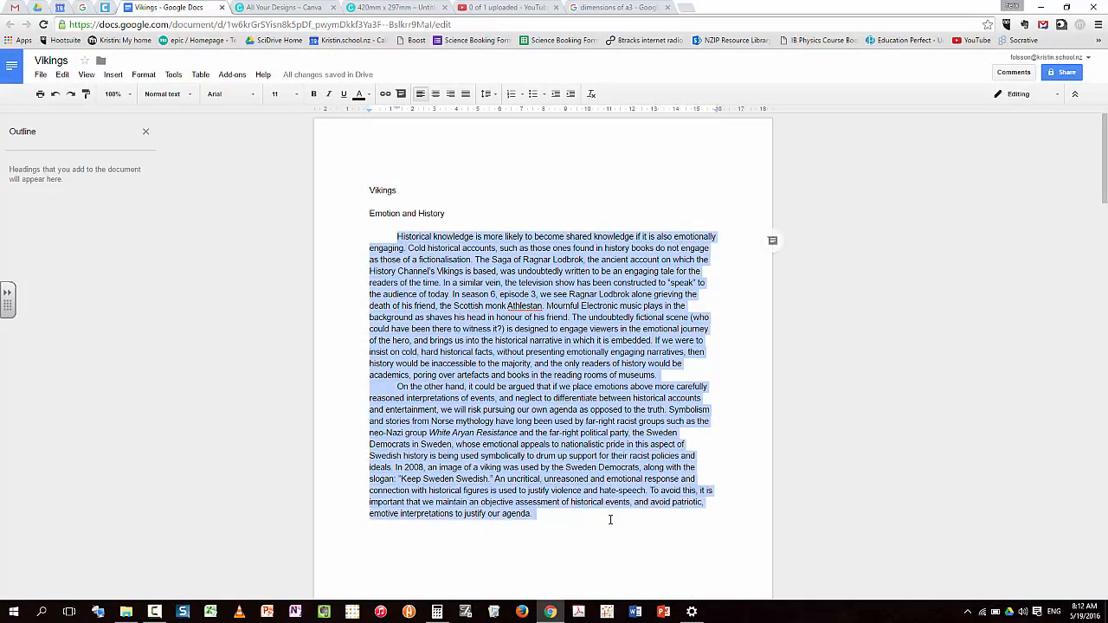
click(411, 6)
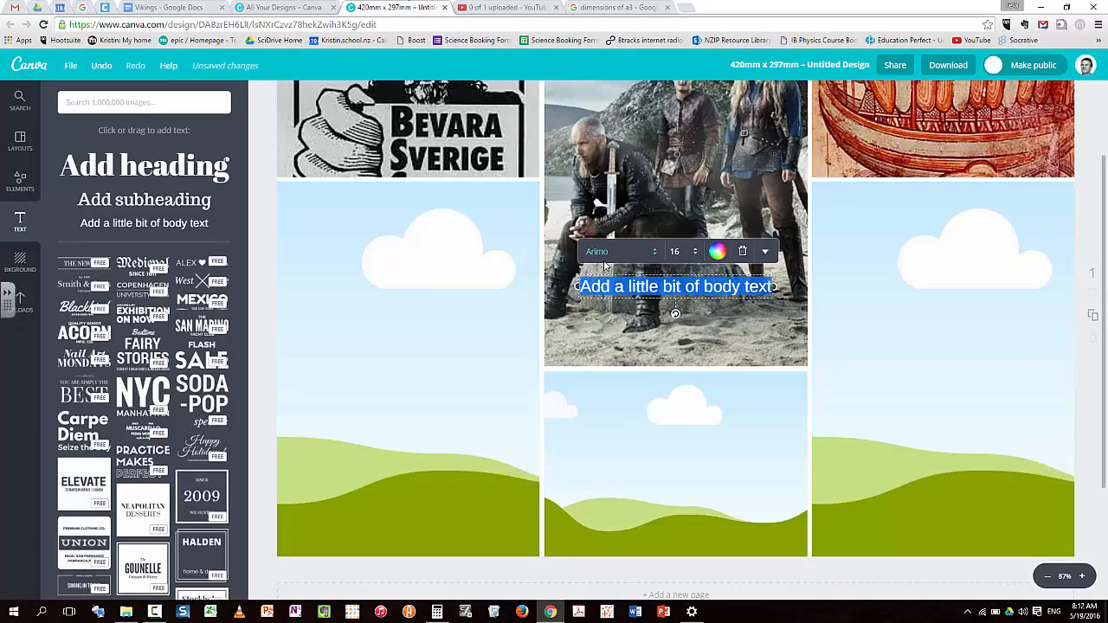
key(ctrl+v)
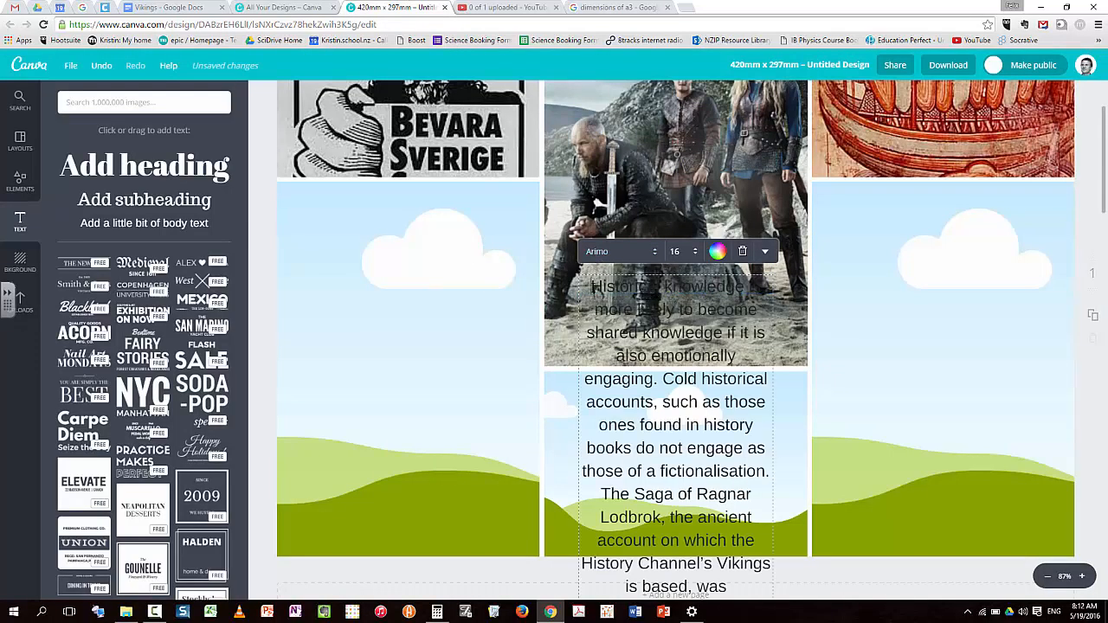
- Set the font size of all the pasted essay text to 6
key(ctrl+a)
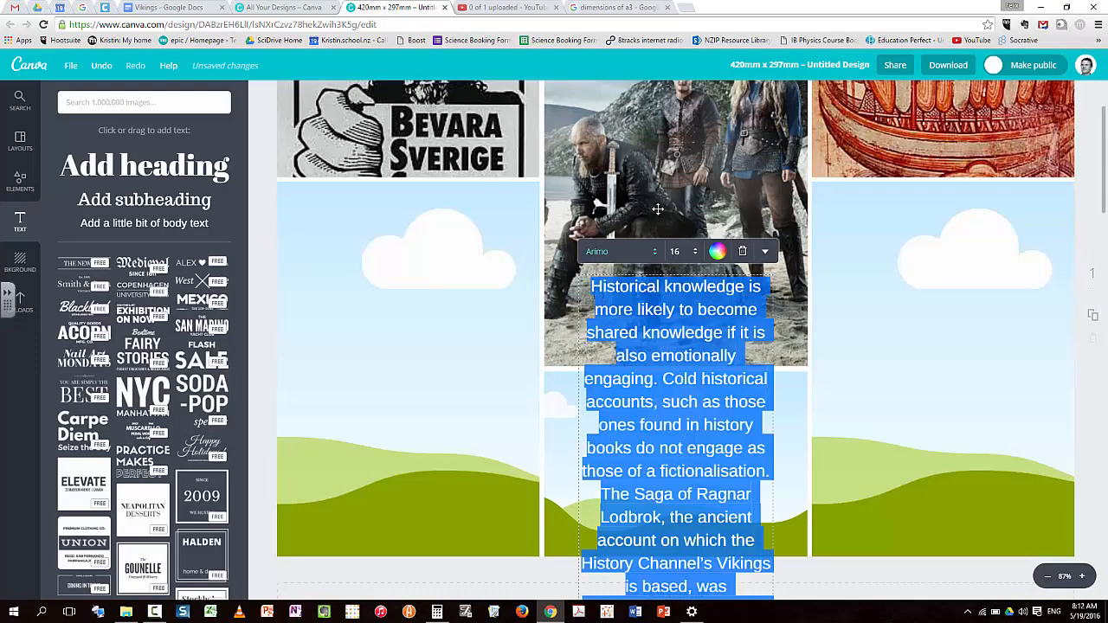
click(698, 254)
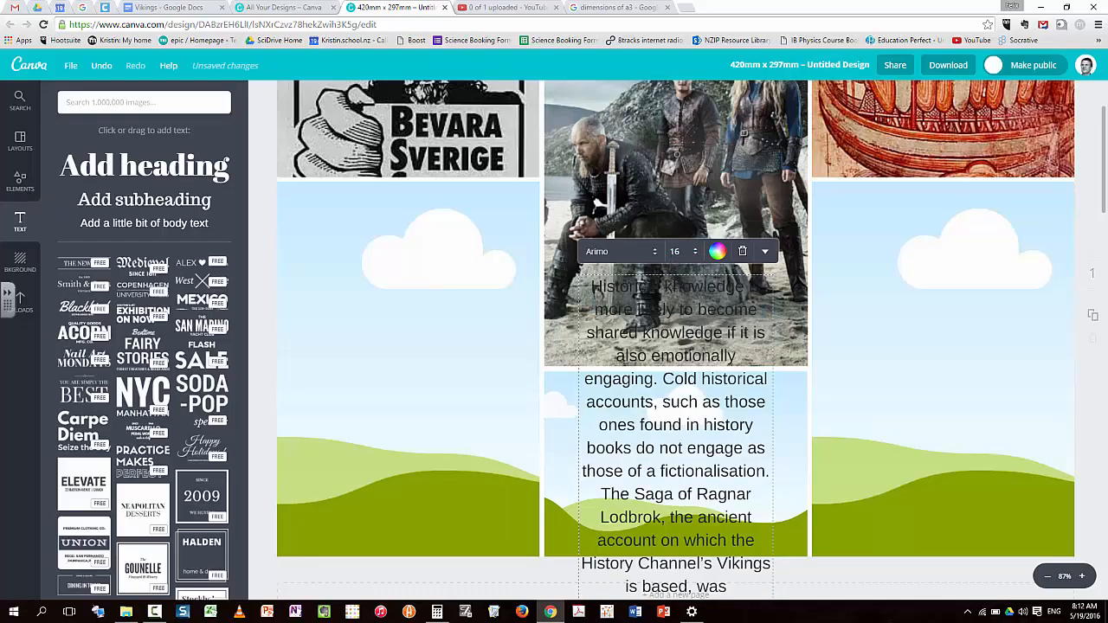
key(ctrl+a)
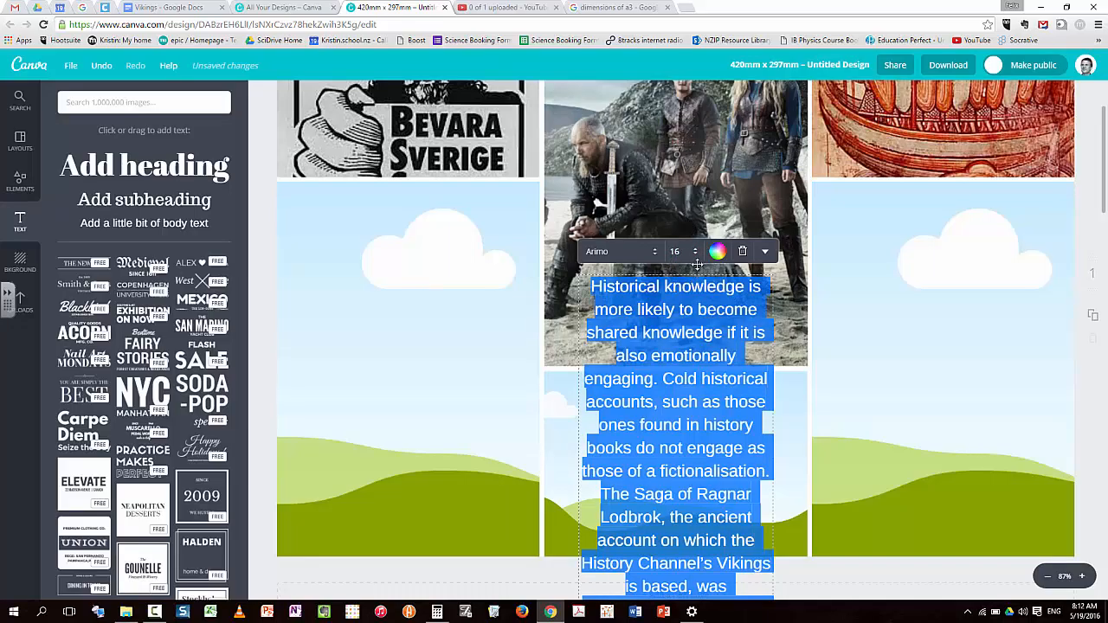
click(684, 251)
click(692, 279)
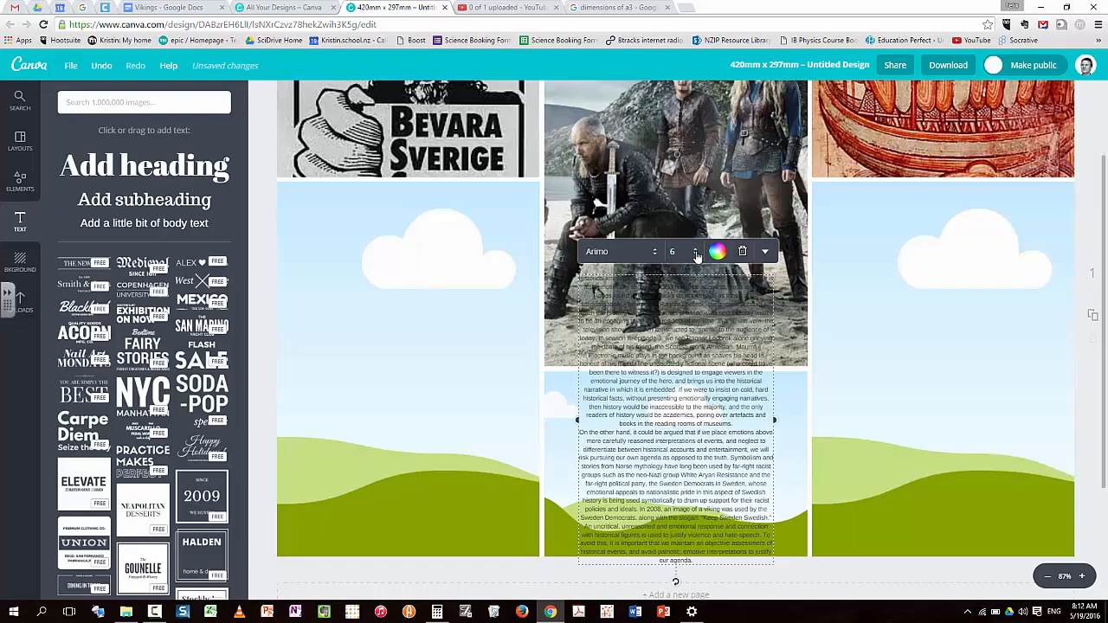
- Set the font size of all the pasted essay text to 8
click(697, 256)
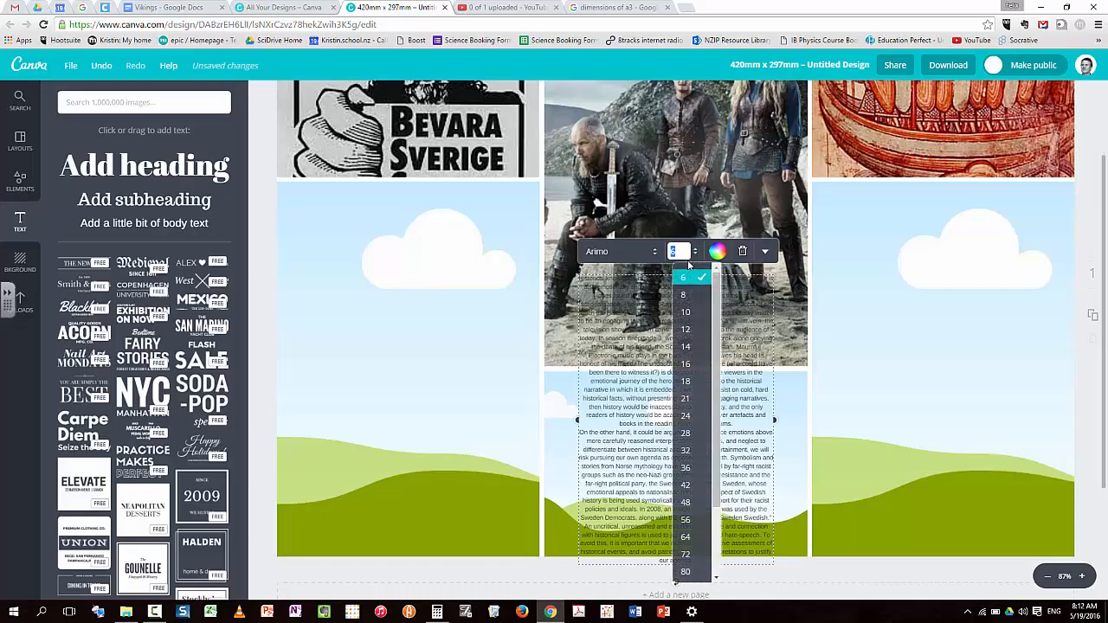
click(695, 253)
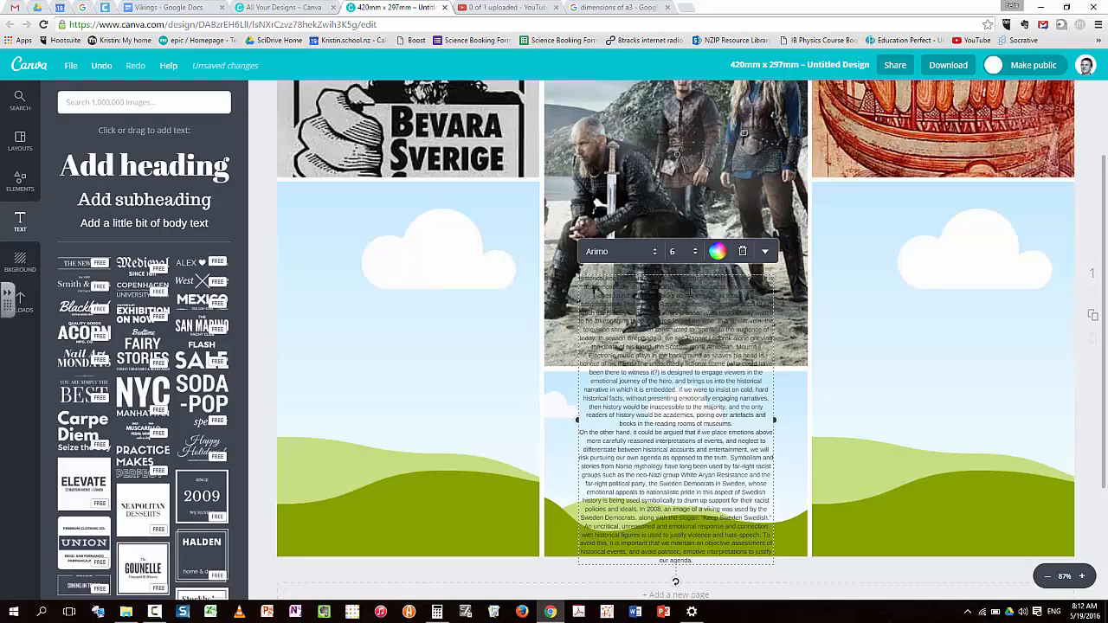
key(ctrl+a)
click(695, 253)
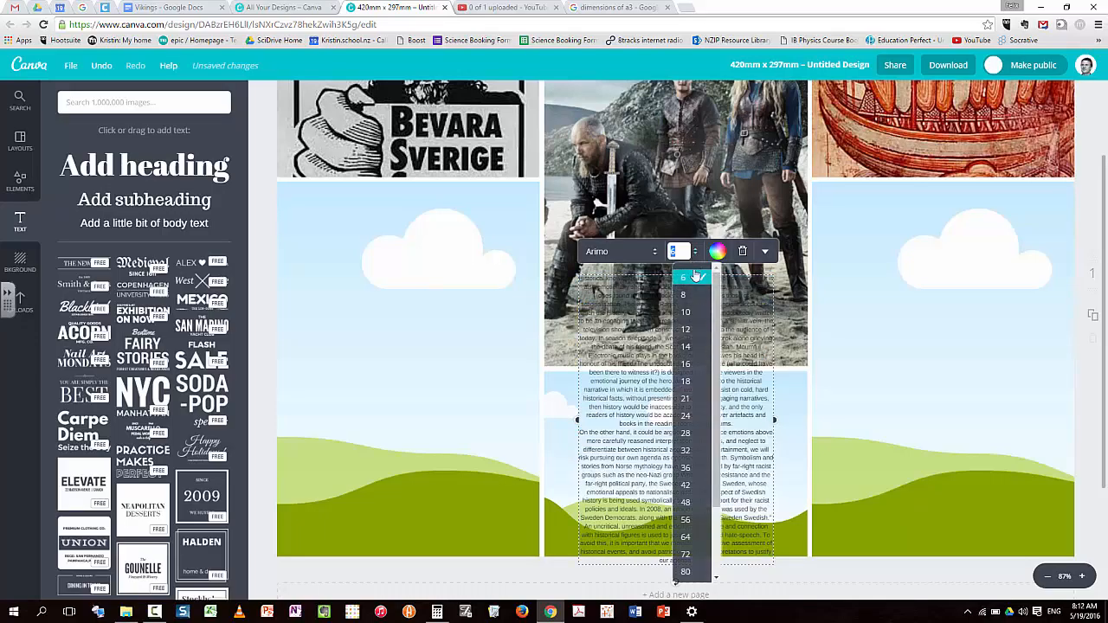
click(693, 295)
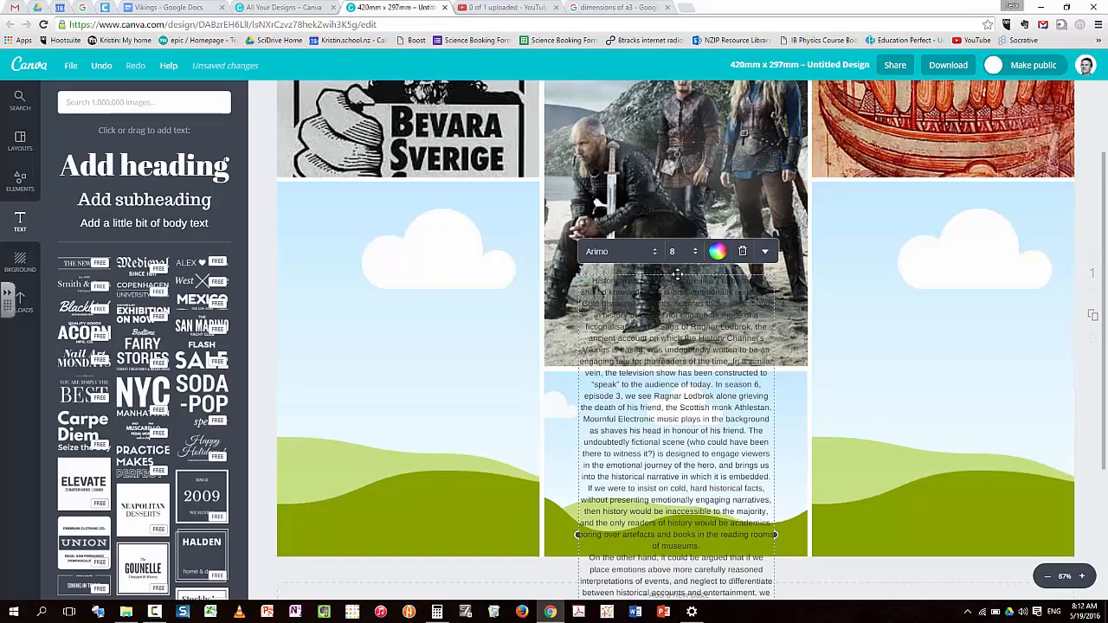
- Fill the grid's empty lower-left cell with solid white
click(457, 306)
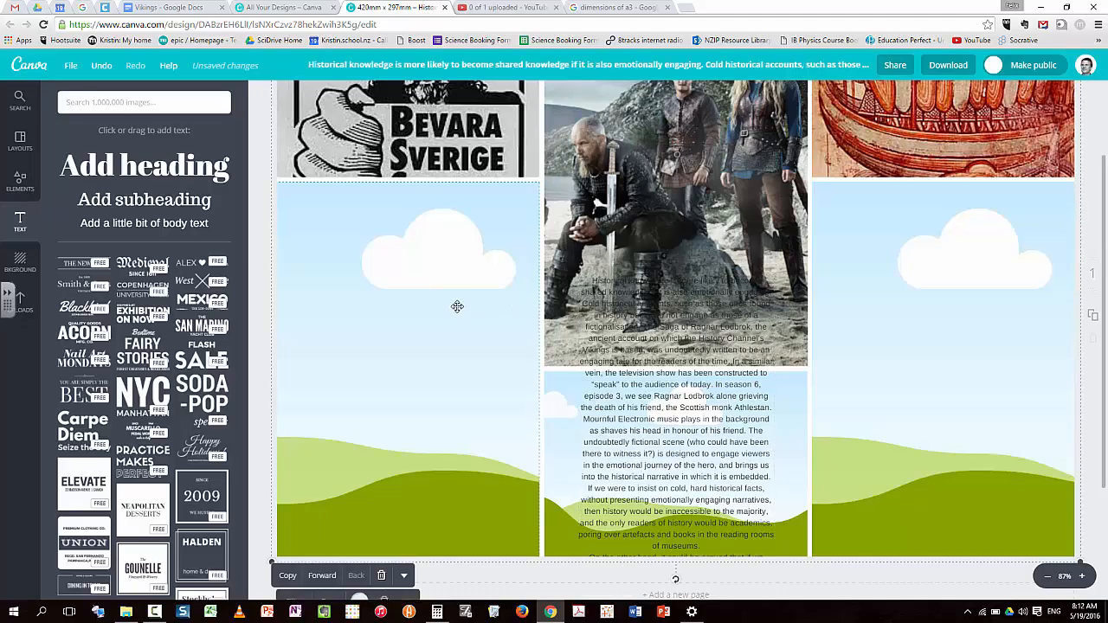
click(361, 597)
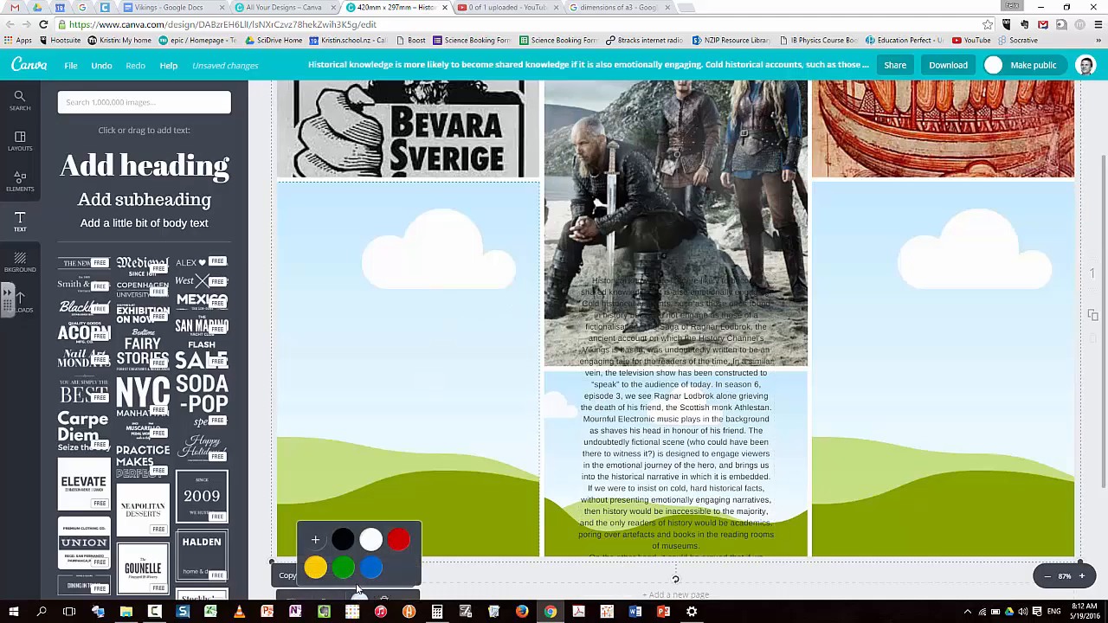
click(370, 540)
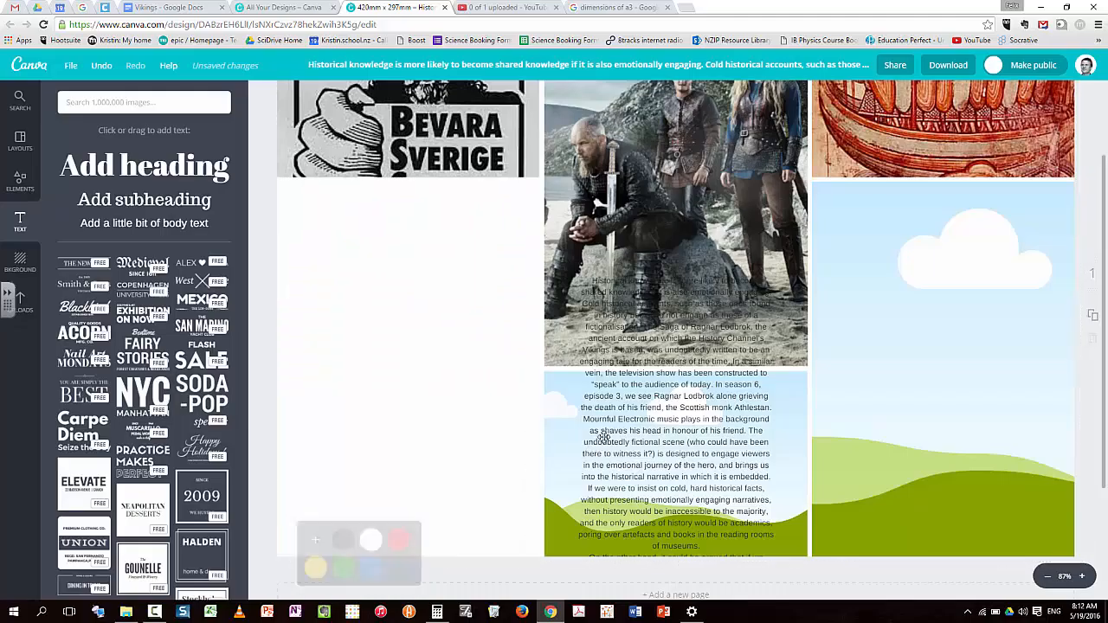
- Move the essay text box onto the white lower-left cell and left-align all of its text
click(564, 461)
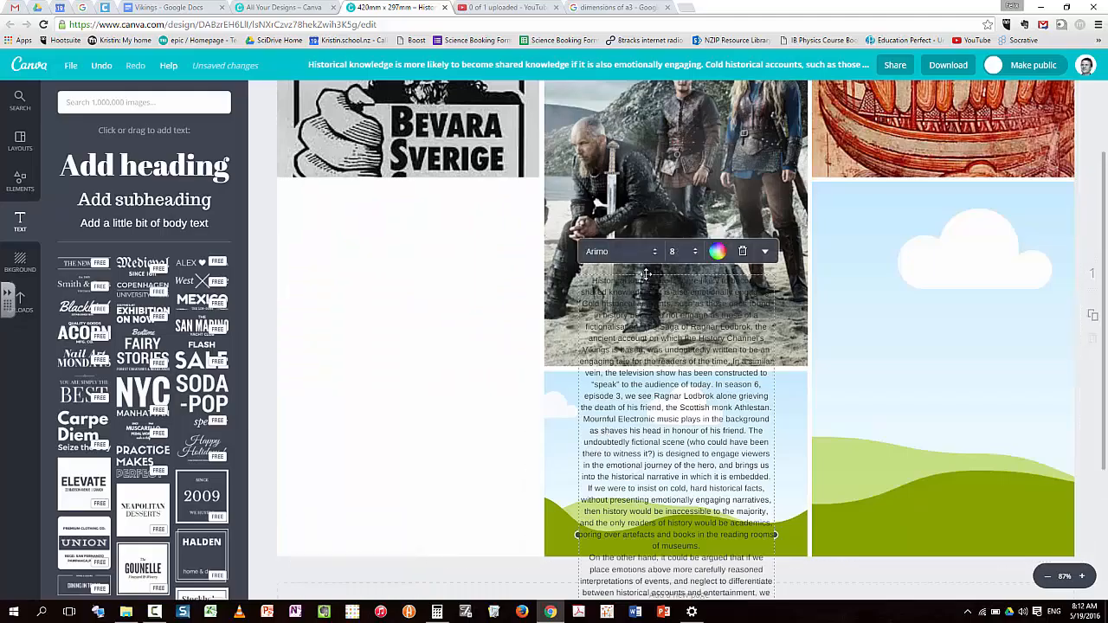
drag(642, 275, 351, 181)
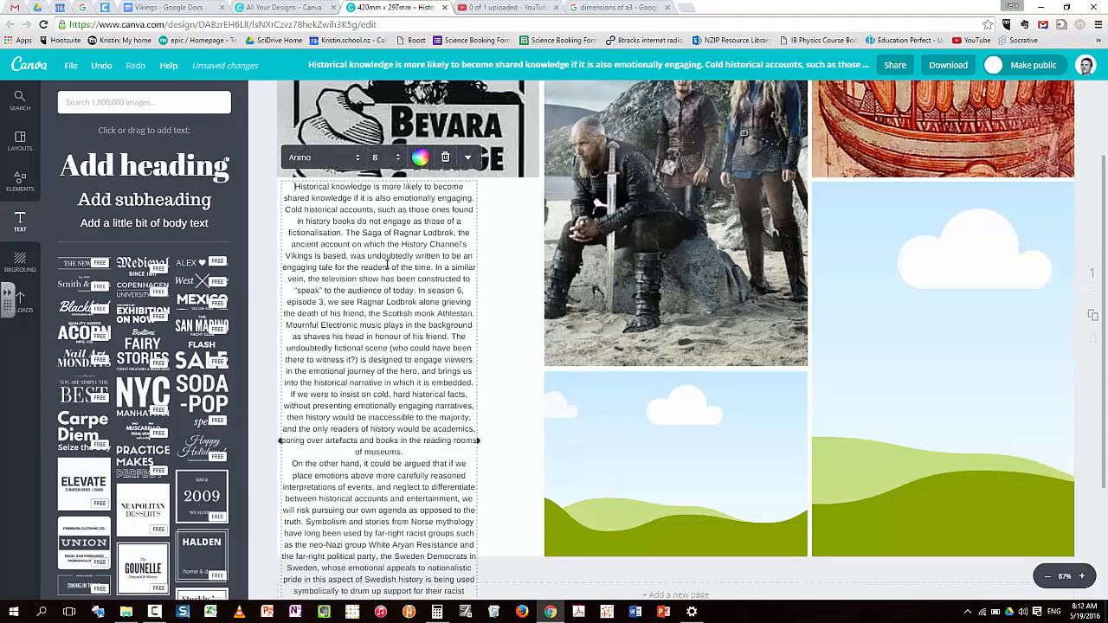
key(ctrl+a)
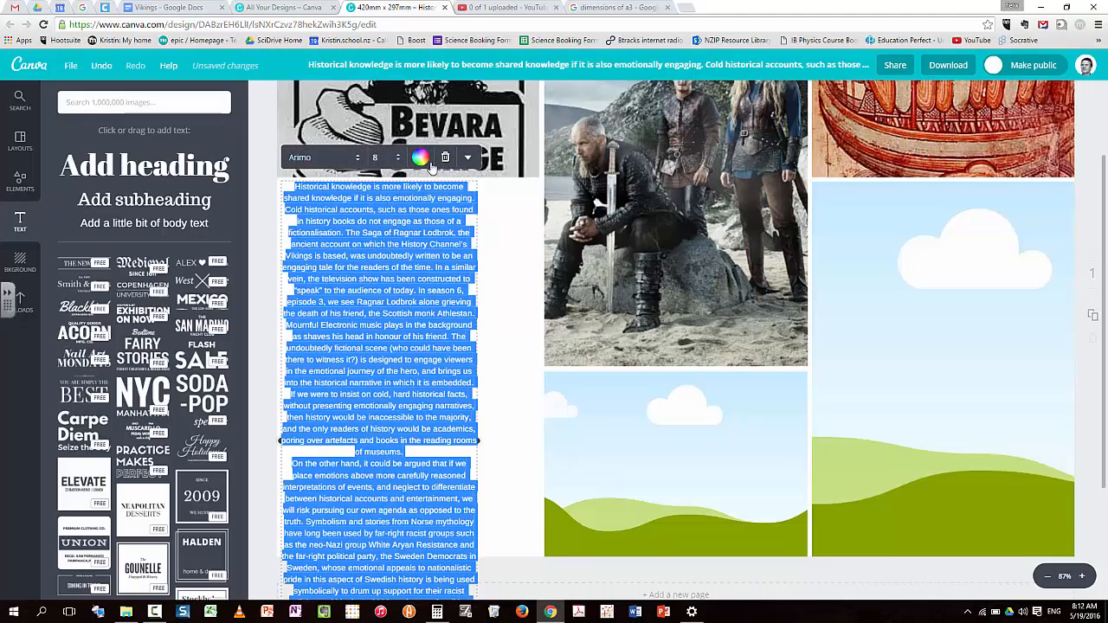
click(471, 160)
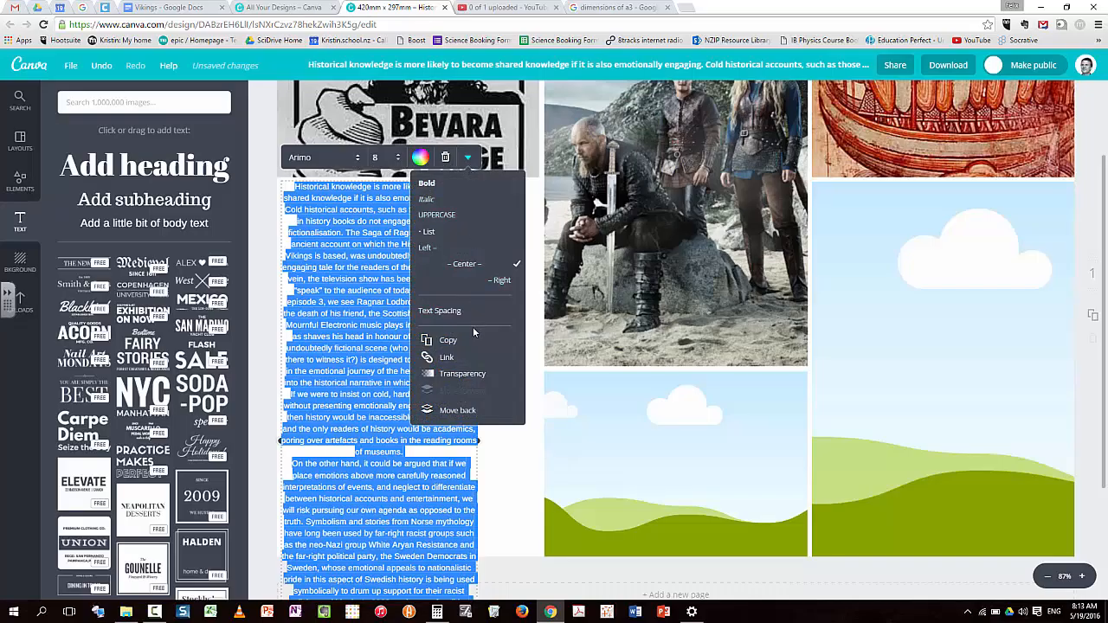
click(437, 250)
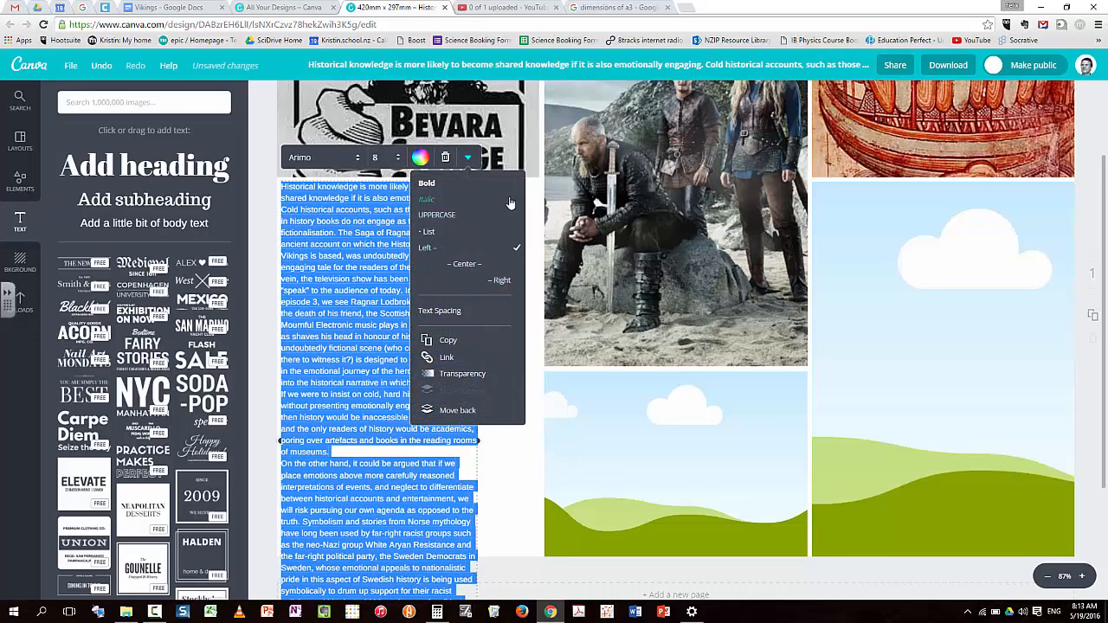
click(465, 166)
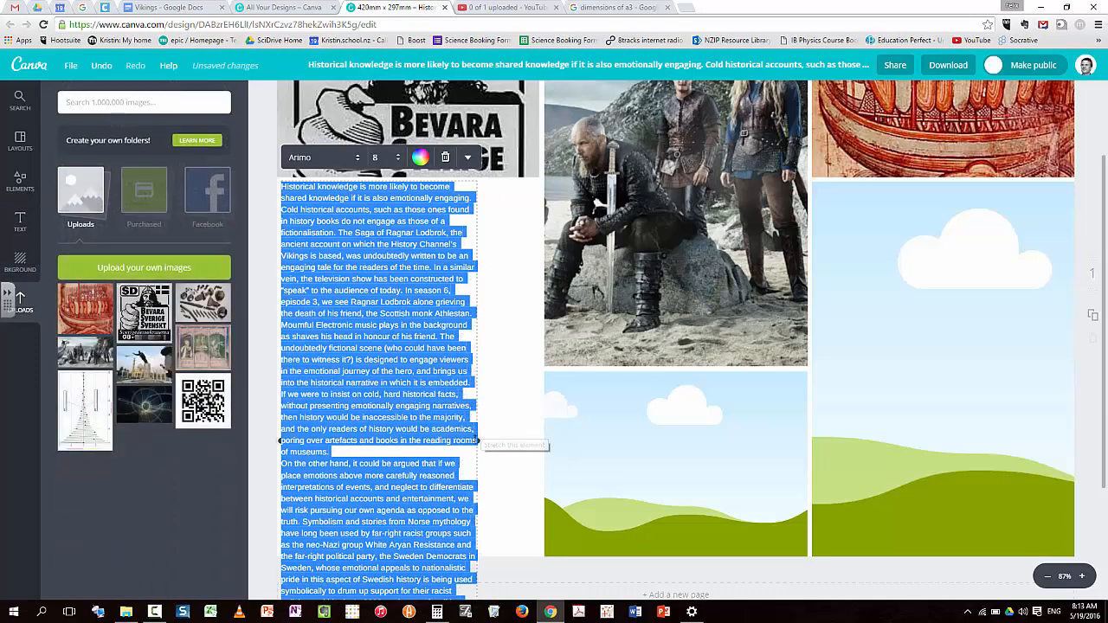
- Widen the essay text box to the full width of the white cell and set its font size to 7
drag(480, 441, 540, 439)
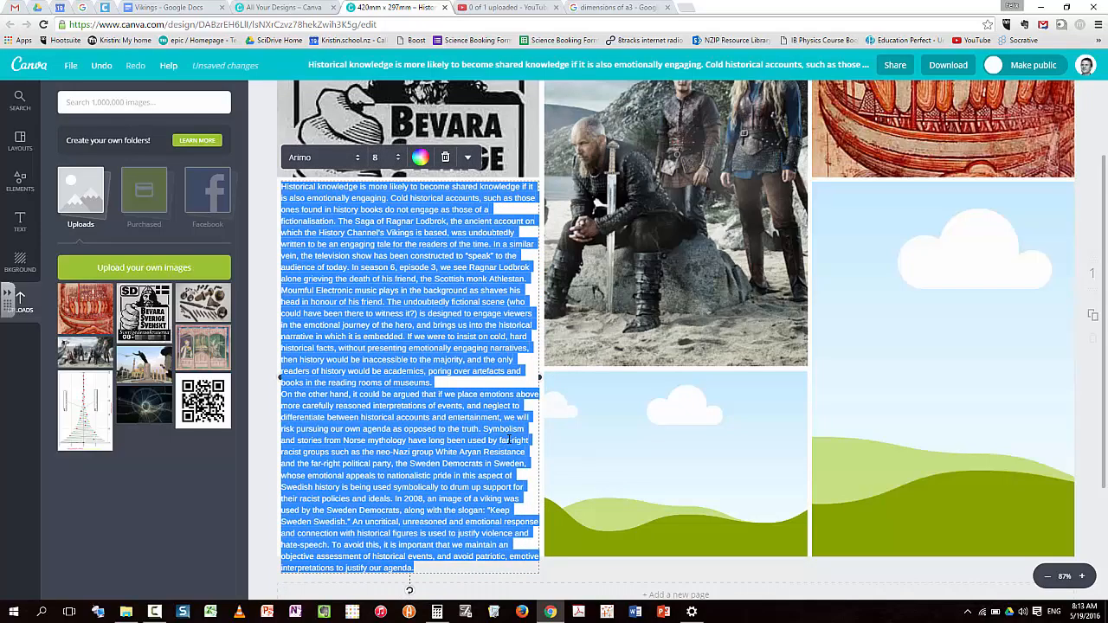
click(384, 157)
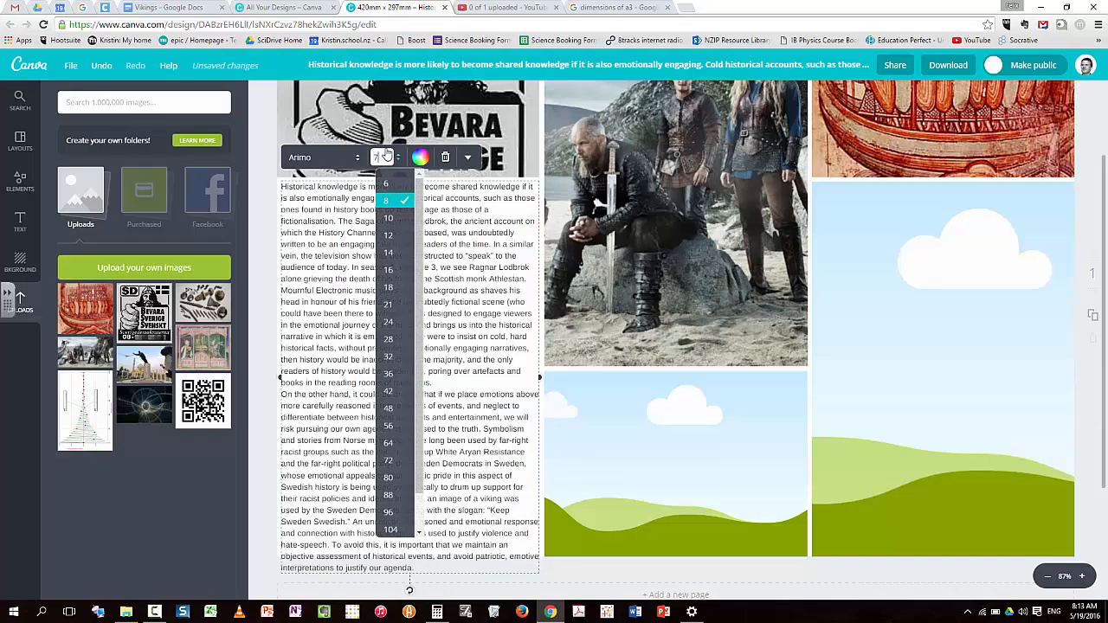
key(Return)
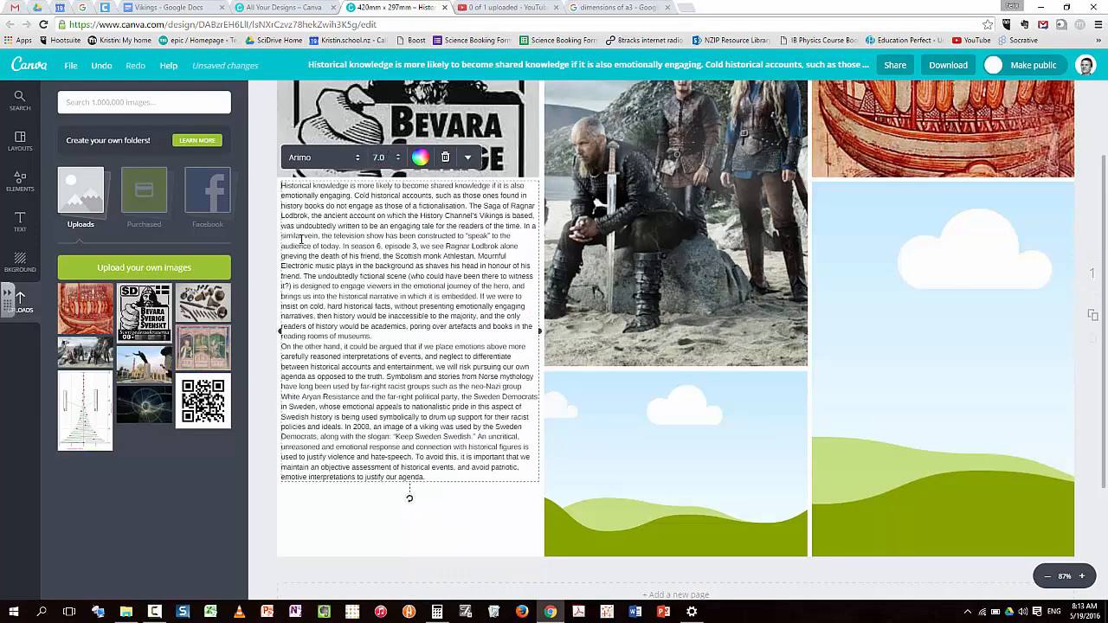
- Indent the first line of the essay's opening paragraph, without leaving a blank line above it
key(Return)
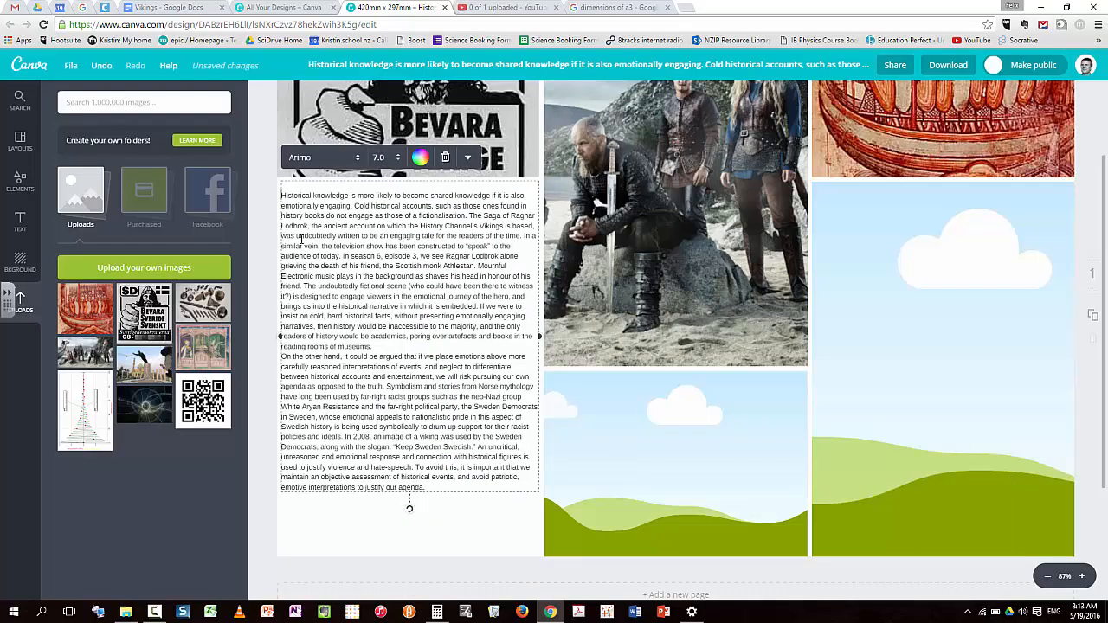
key(BackSpace)
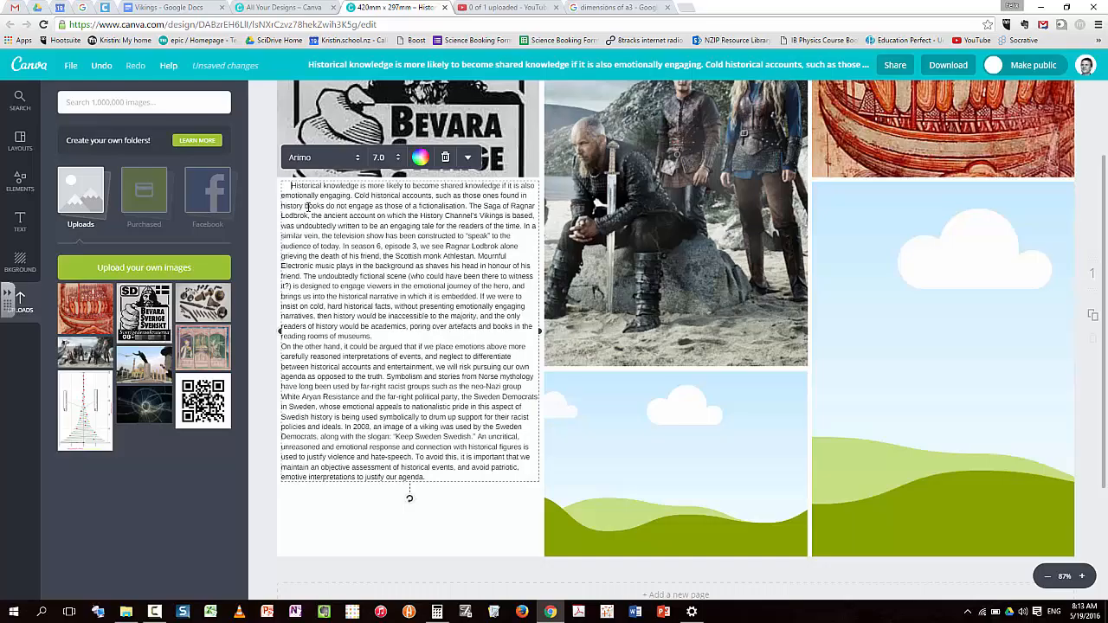
- Indent the essay's second paragraph and move the text box down to leave room for a heading above it
click(282, 348)
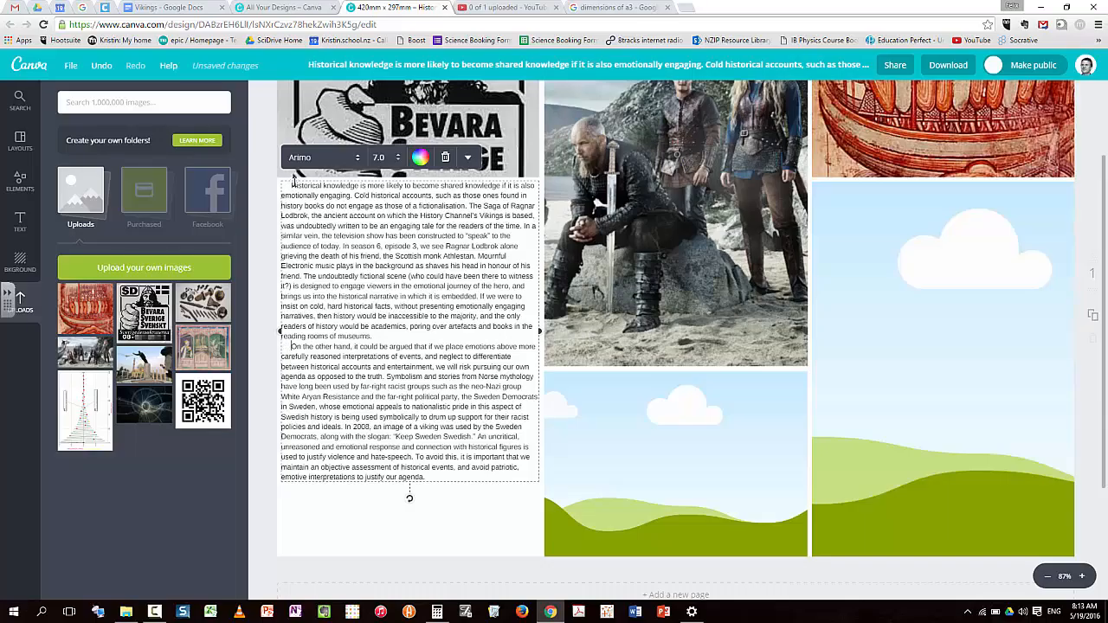
drag(293, 182, 292, 218)
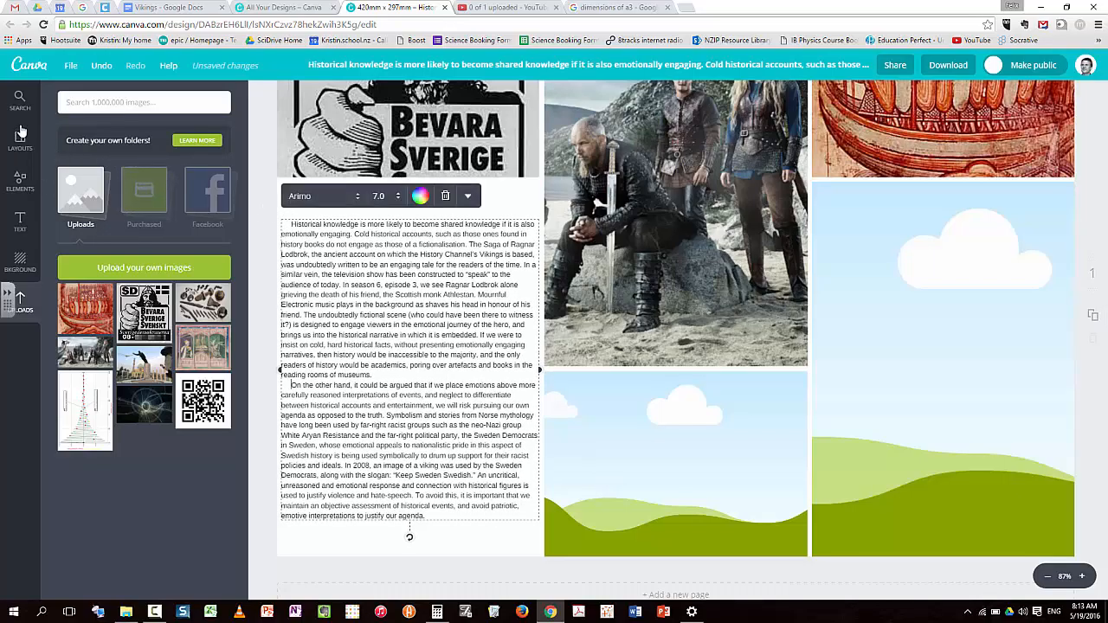
- Add a heading text box to the poster and set its font size to 14
click(20, 222)
click(150, 170)
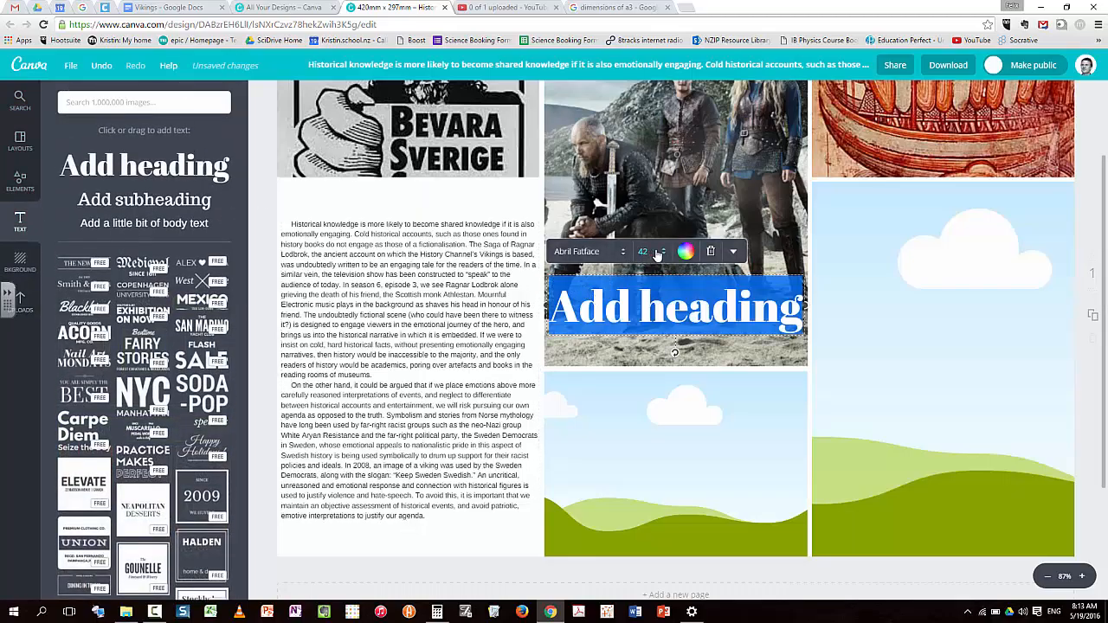
click(658, 252)
click(654, 360)
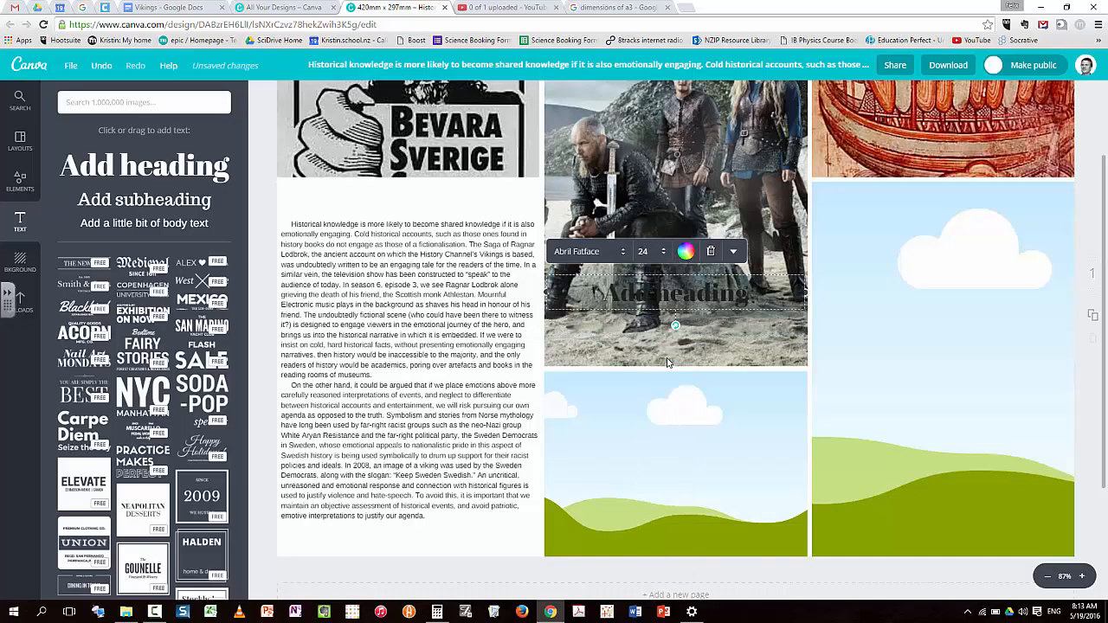
click(645, 252)
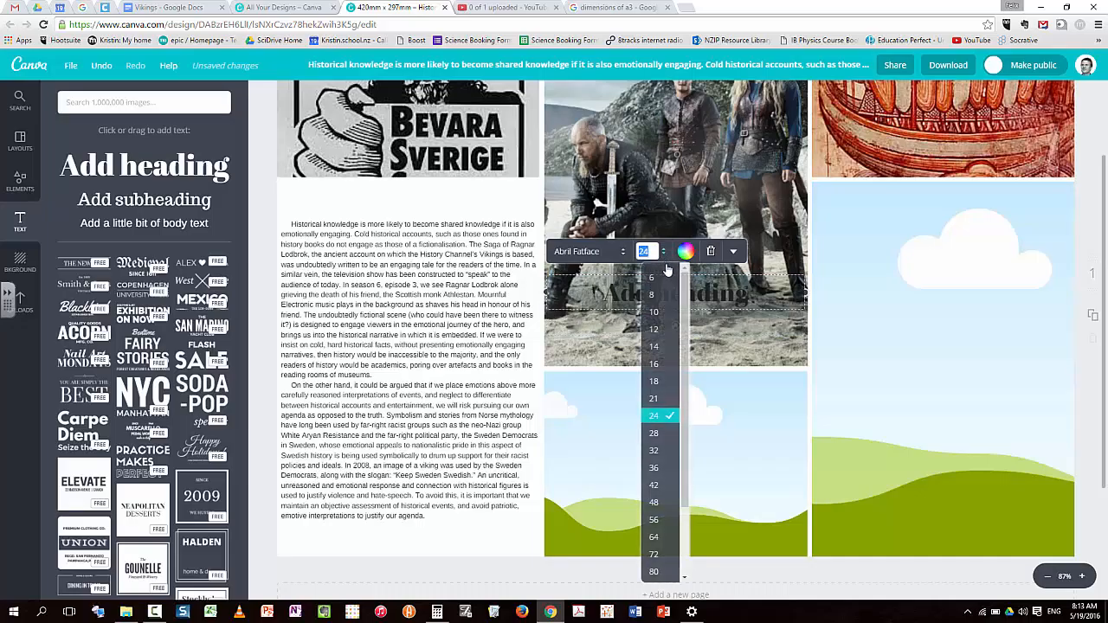
click(668, 349)
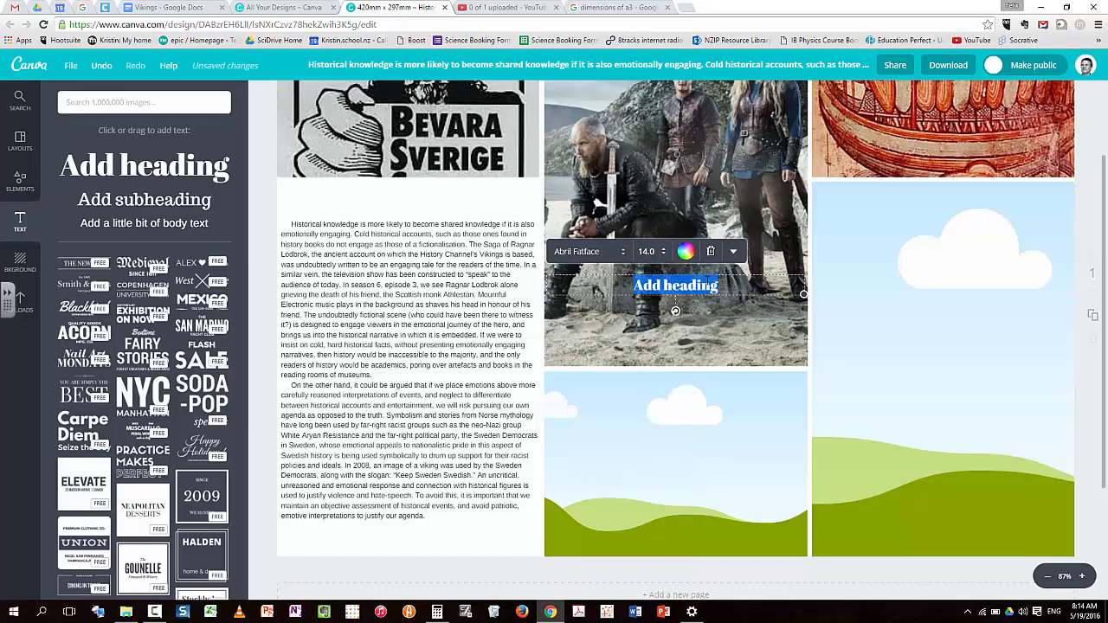
- Replace the heading's placeholder text with "Do historical accounts need to engage the emotions?"
key(BackSpace)
text(Do archaeological ar)
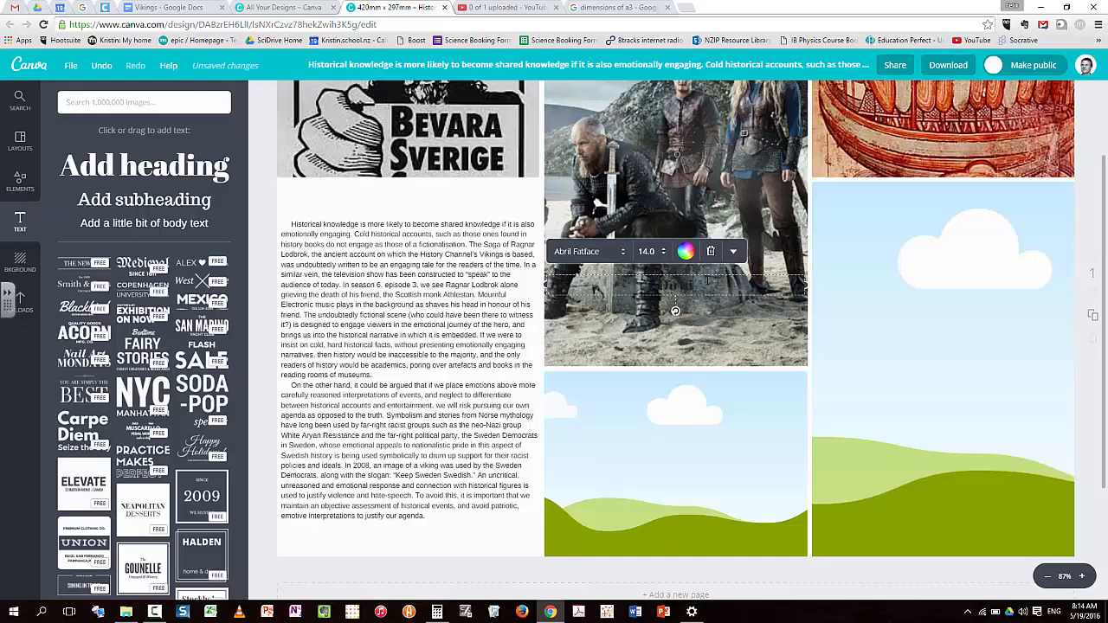
text(counts need to be)
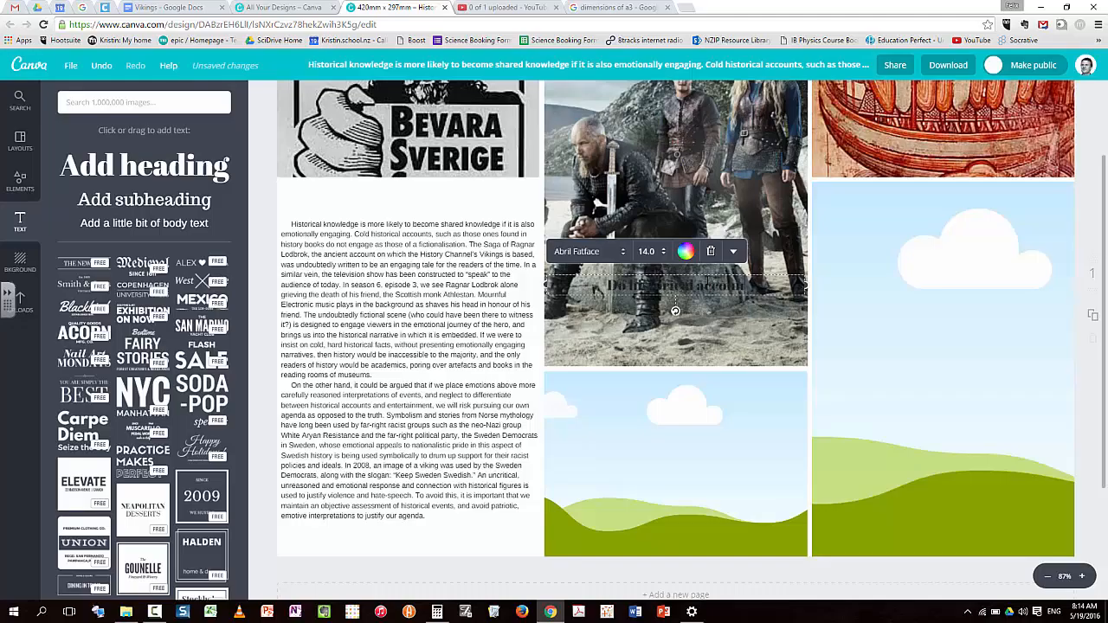
text( em)
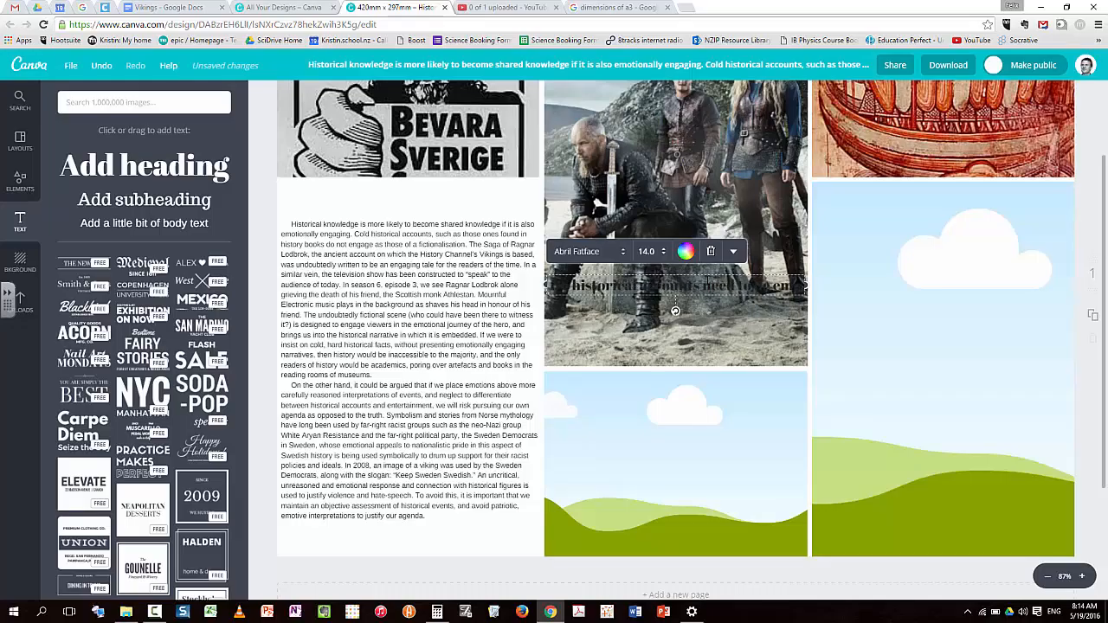
key(BackSpace)
key(BackSpace)
key(BackSpace)
key(BackSpace)
key(BackSpace)
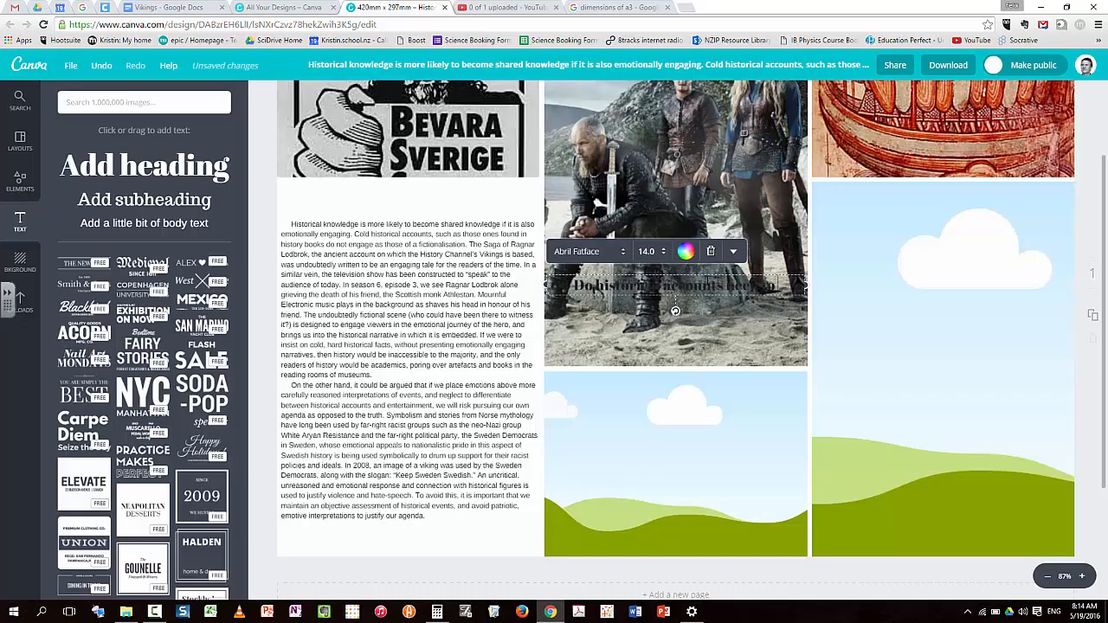
text(engage the emotions?)
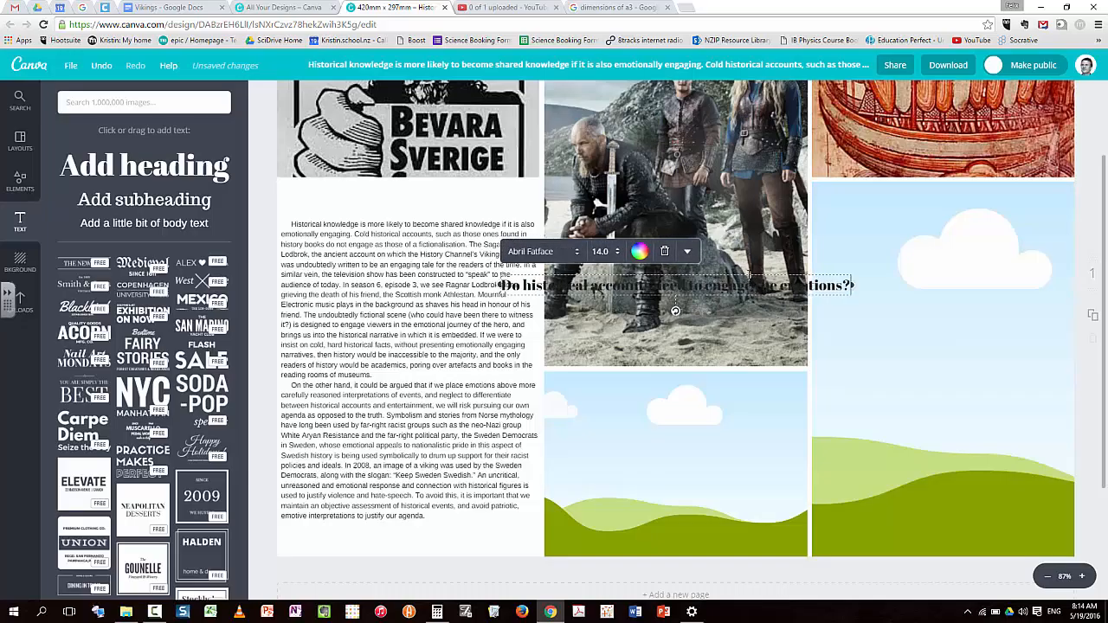
- Fit the heading to the white lower-left cell's width above the essay text, and shift the essay down to clear it
drag(748, 275, 525, 179)
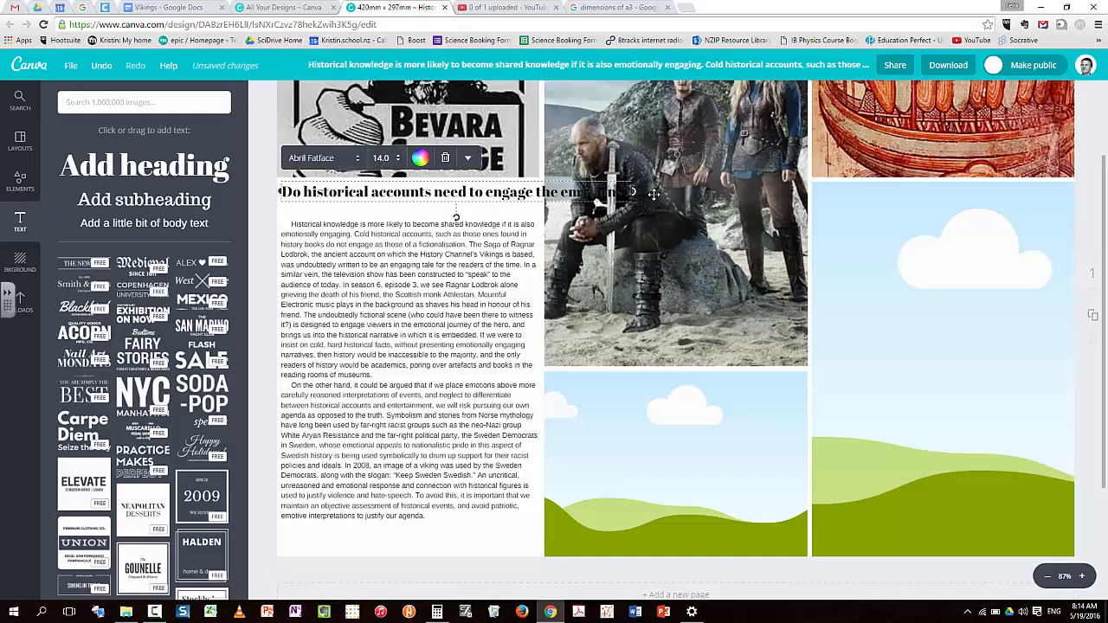
drag(633, 192, 539, 194)
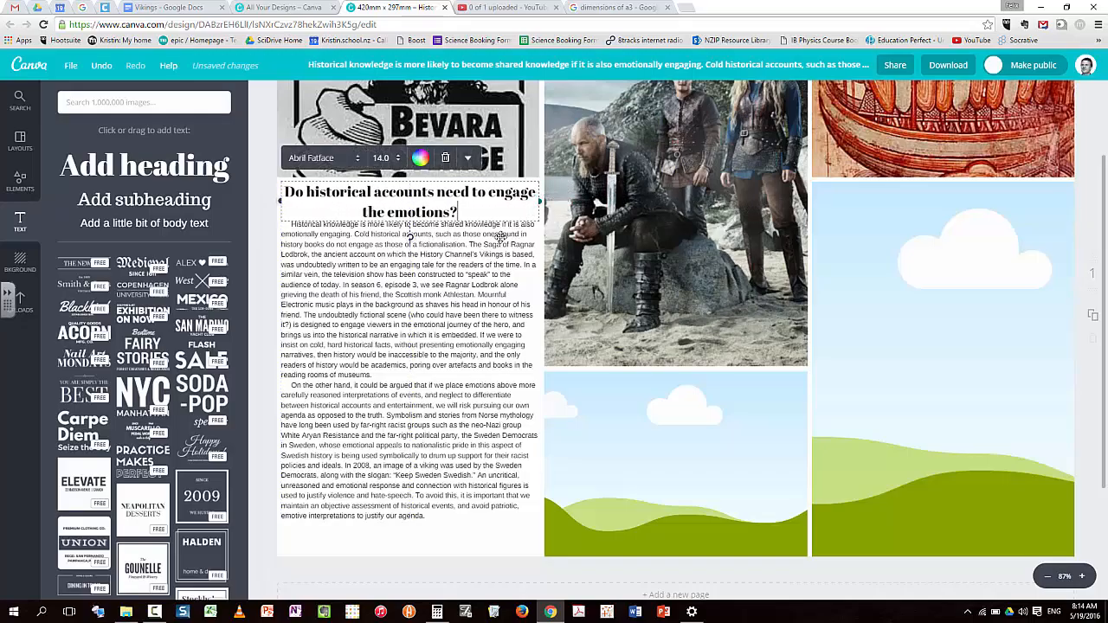
click(477, 244)
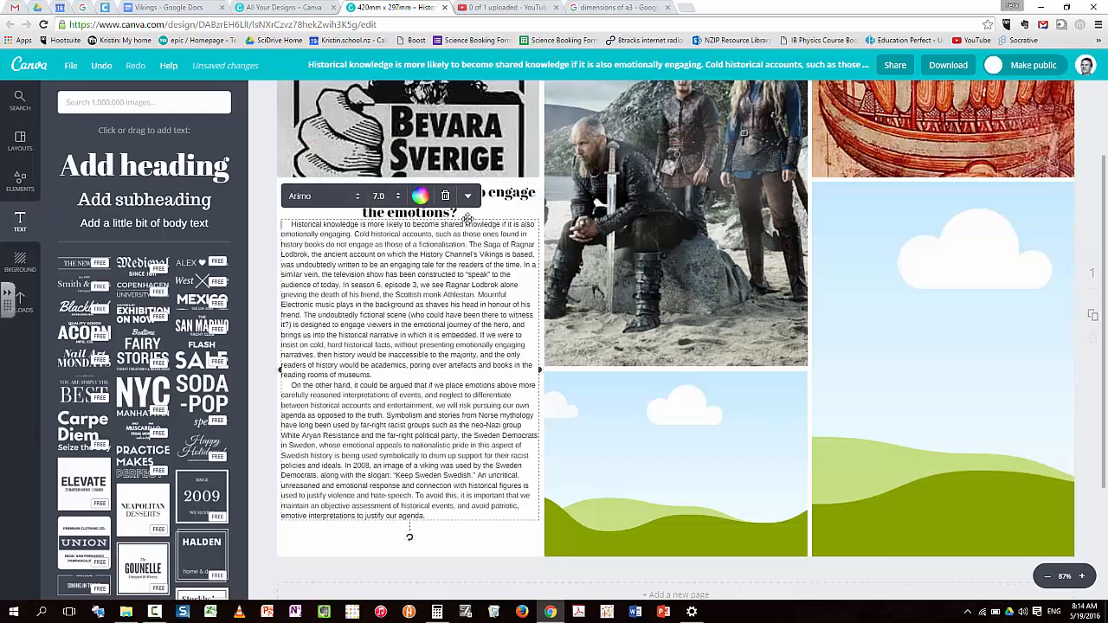
drag(467, 218, 469, 230)
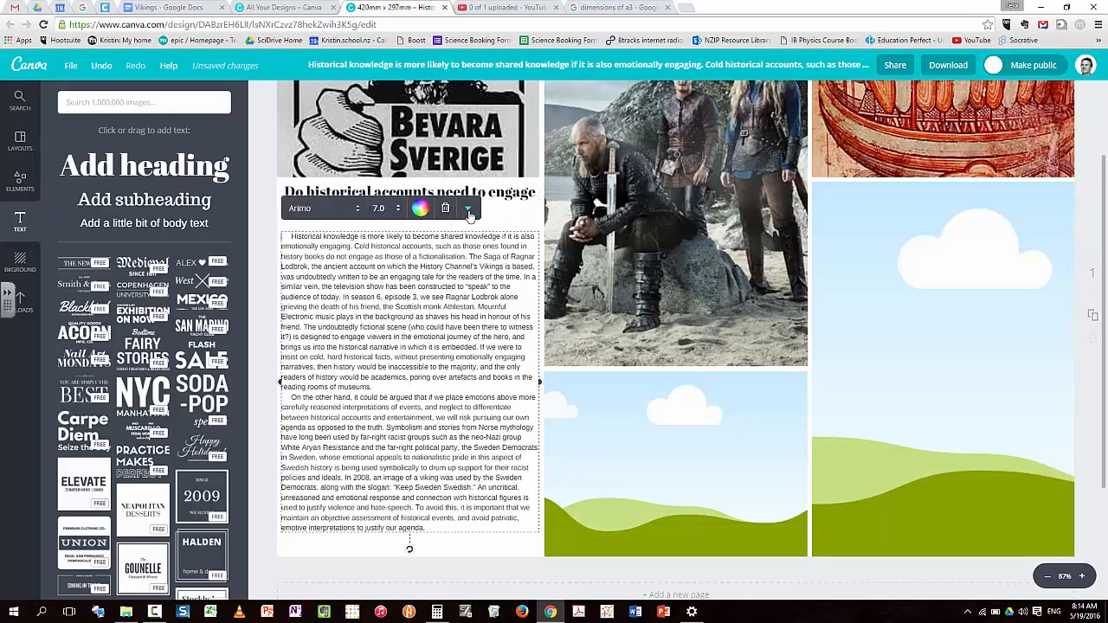
drag(482, 190, 483, 193)
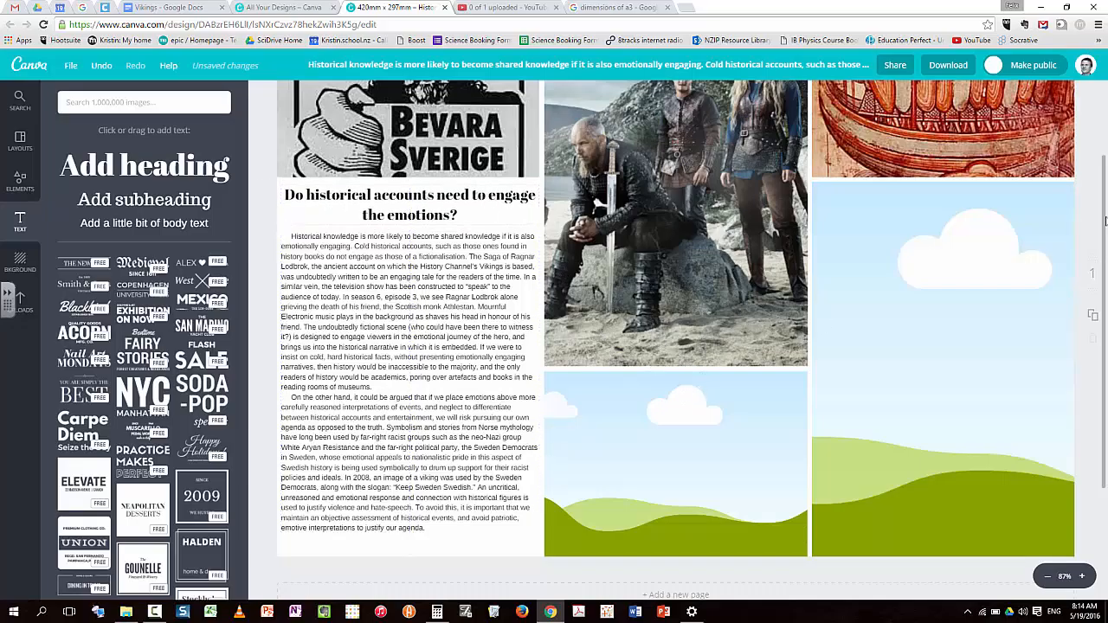
- Fill the grid's empty lower-right cell with solid white
click(984, 302)
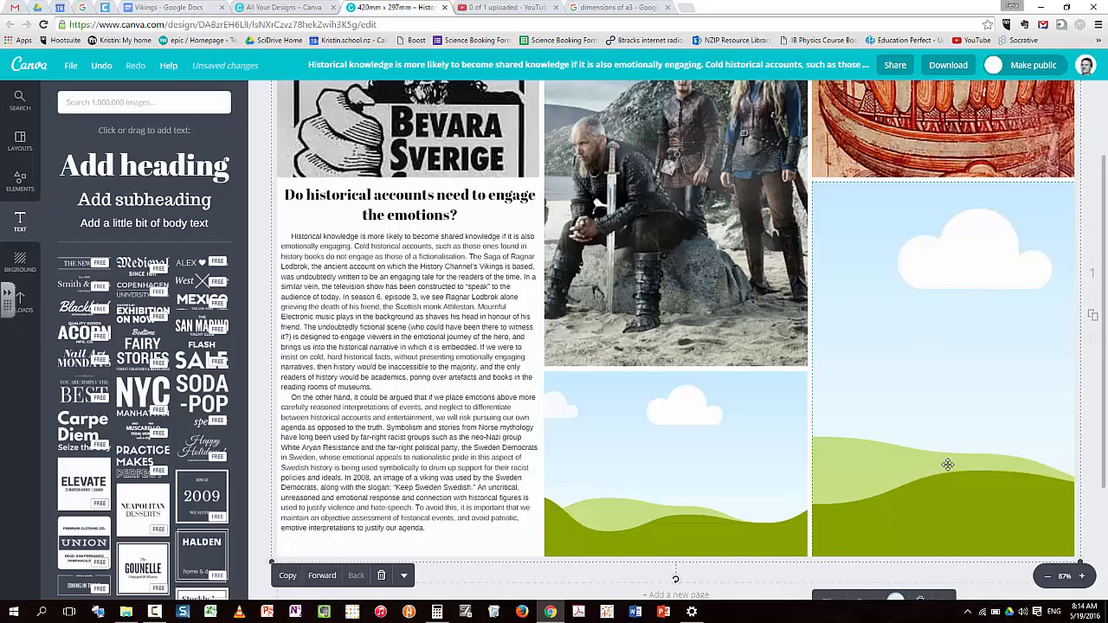
click(896, 600)
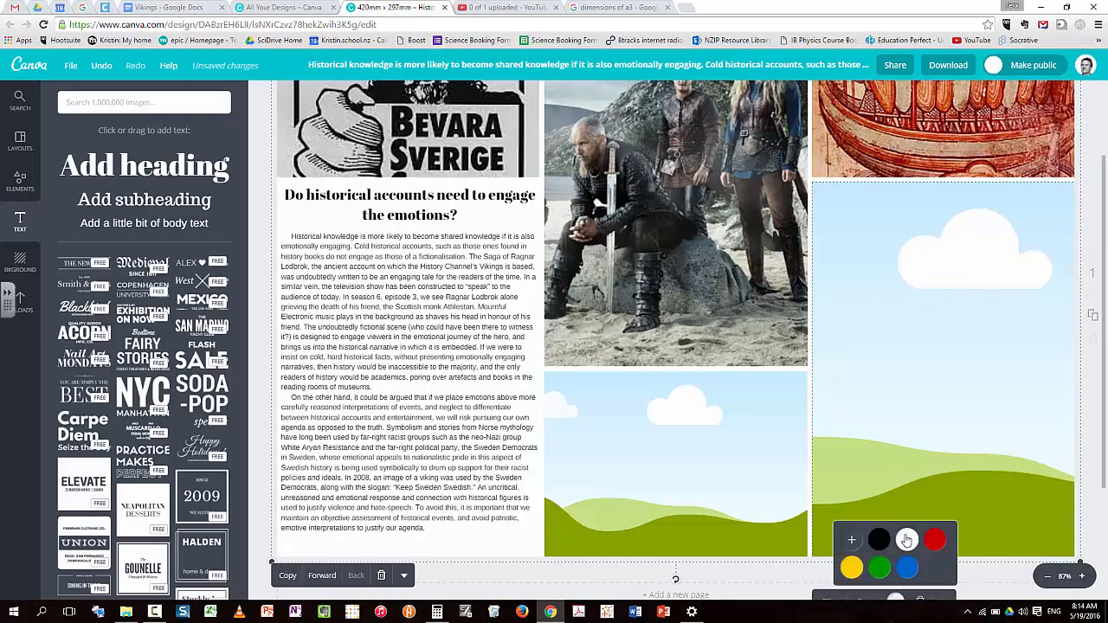
click(906, 539)
- Switch to the Vikings Google Doc and copy the two paragraphs under "Creativity and history"
click(156, 8)
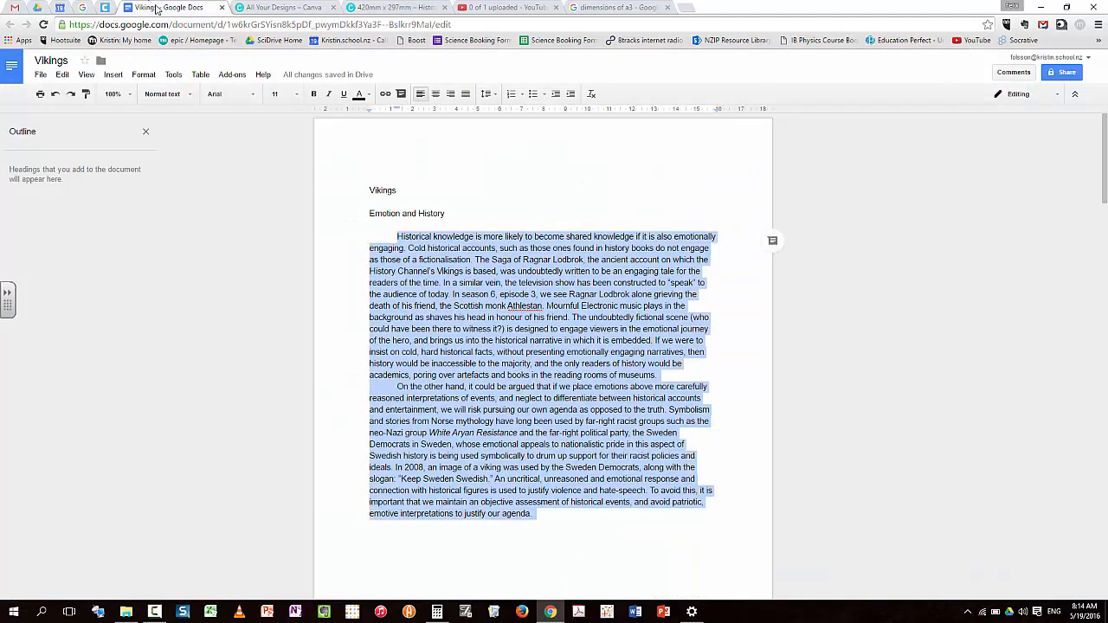
scroll(555, 340, down, 15)
scroll(559, 317, up, 5)
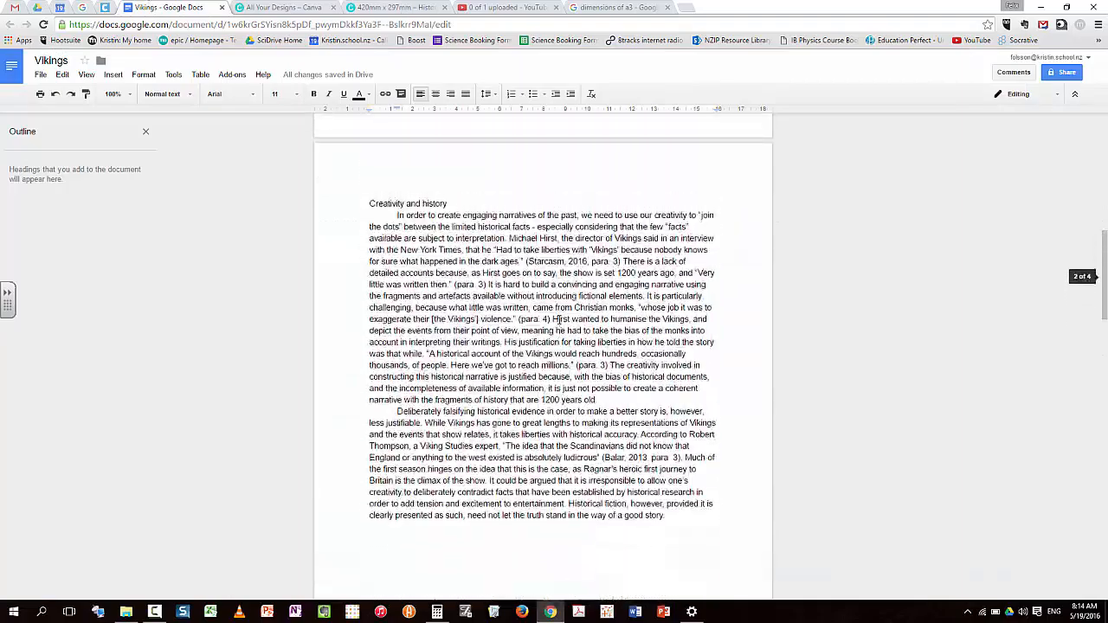
drag(390, 266, 680, 559)
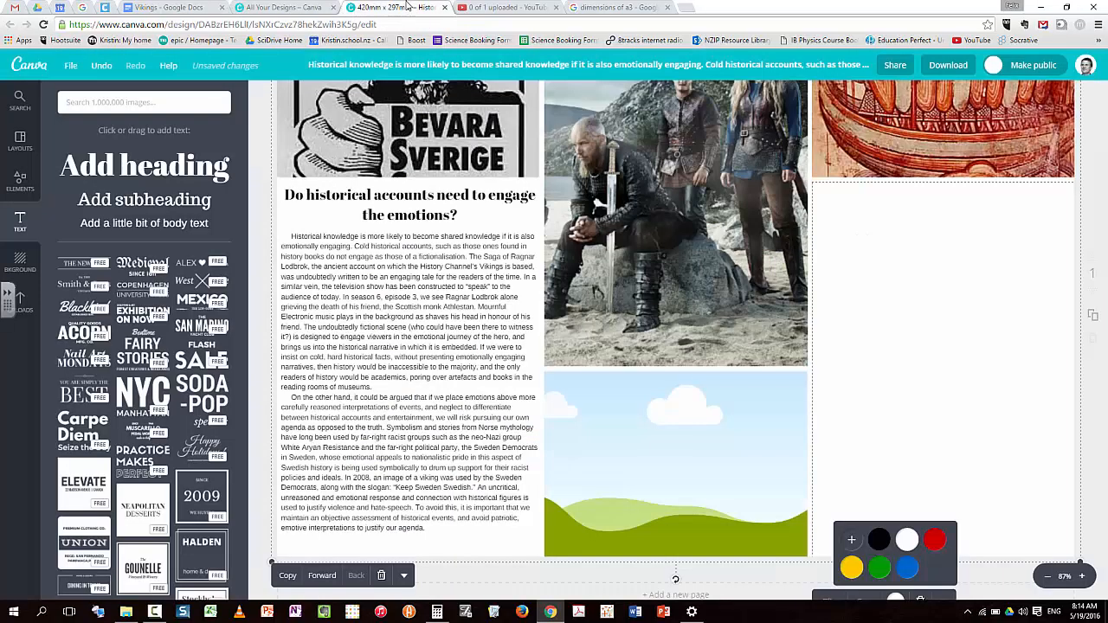
- Return to the Canva poster, add a body text box and paste the copied creativity paragraphs into it
click(396, 7)
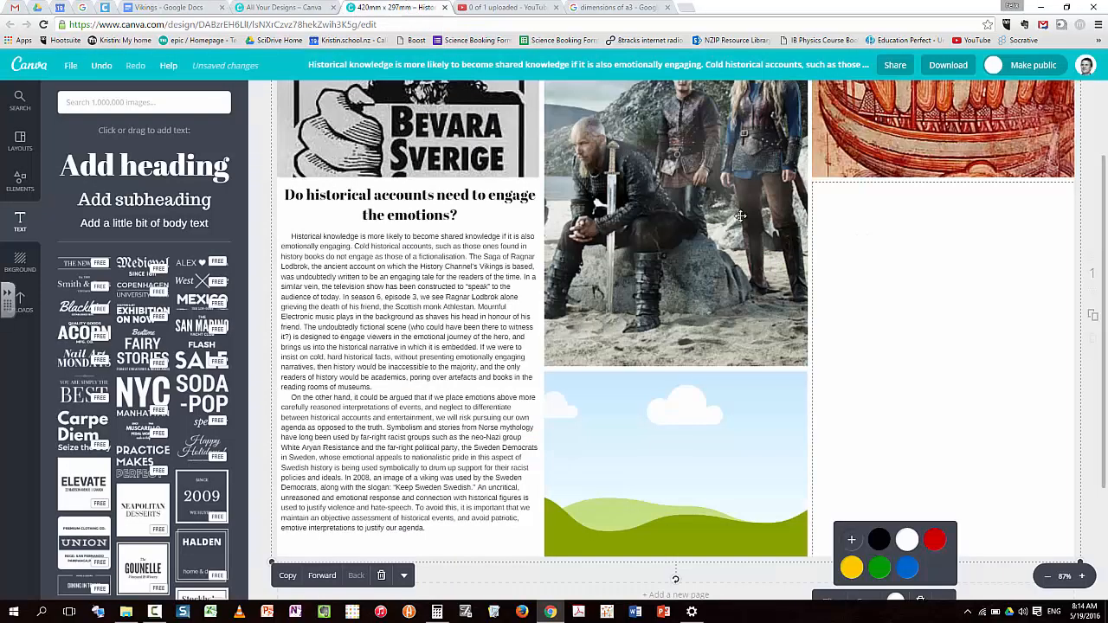
right_click(835, 245)
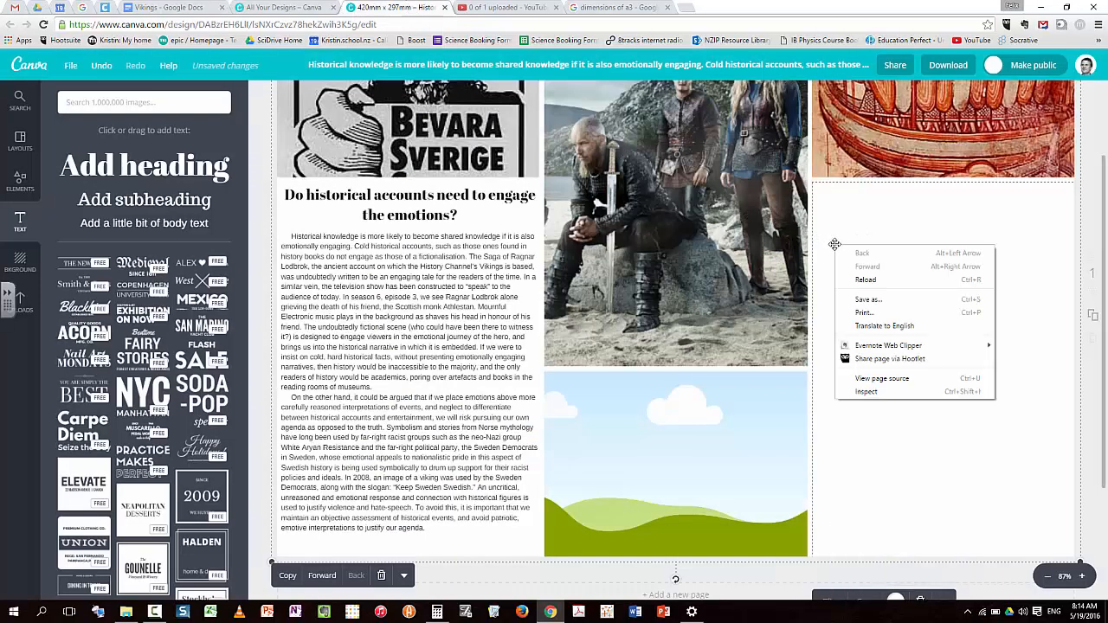
click(151, 224)
click(151, 224)
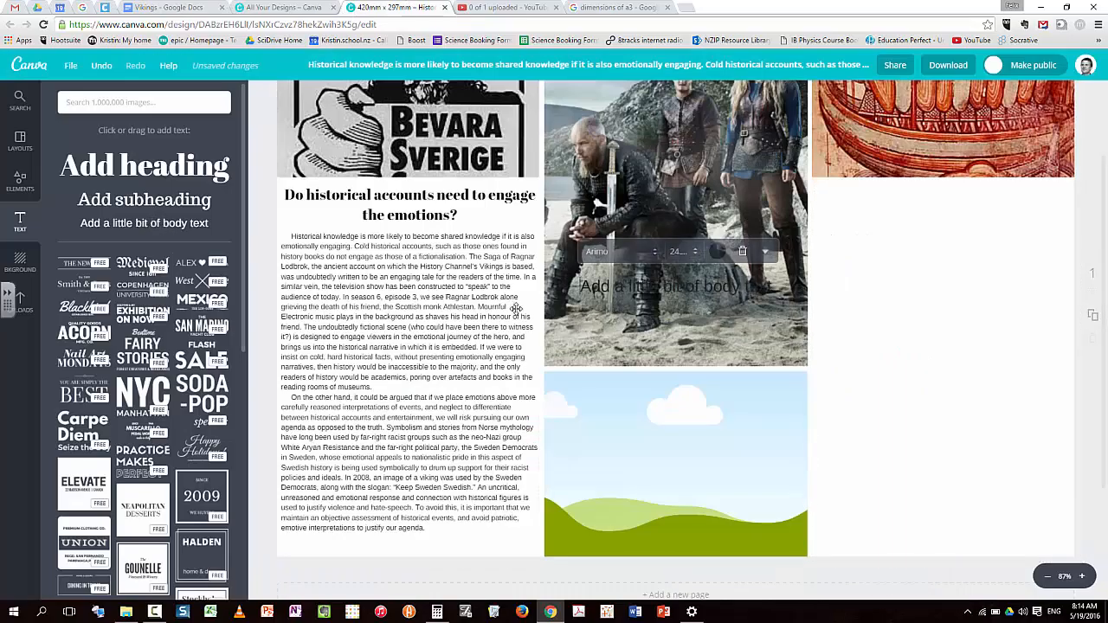
key(ctrl+v)
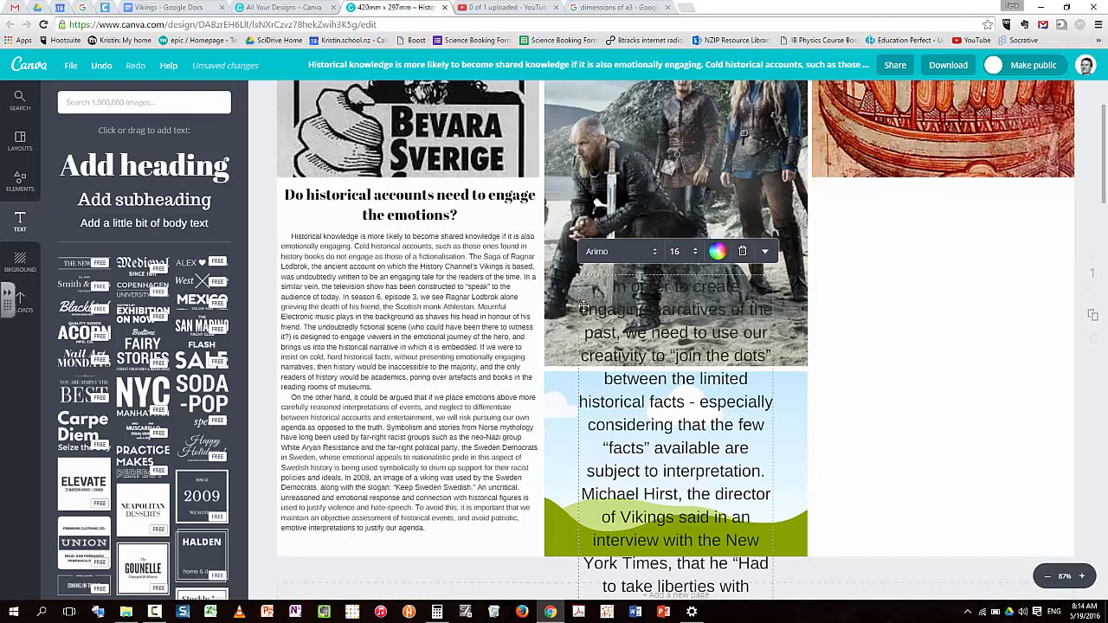
- Set the font size of all the pasted creativity text to 7
key(ctrl+a)
click(679, 251)
text(7)
key(Return)
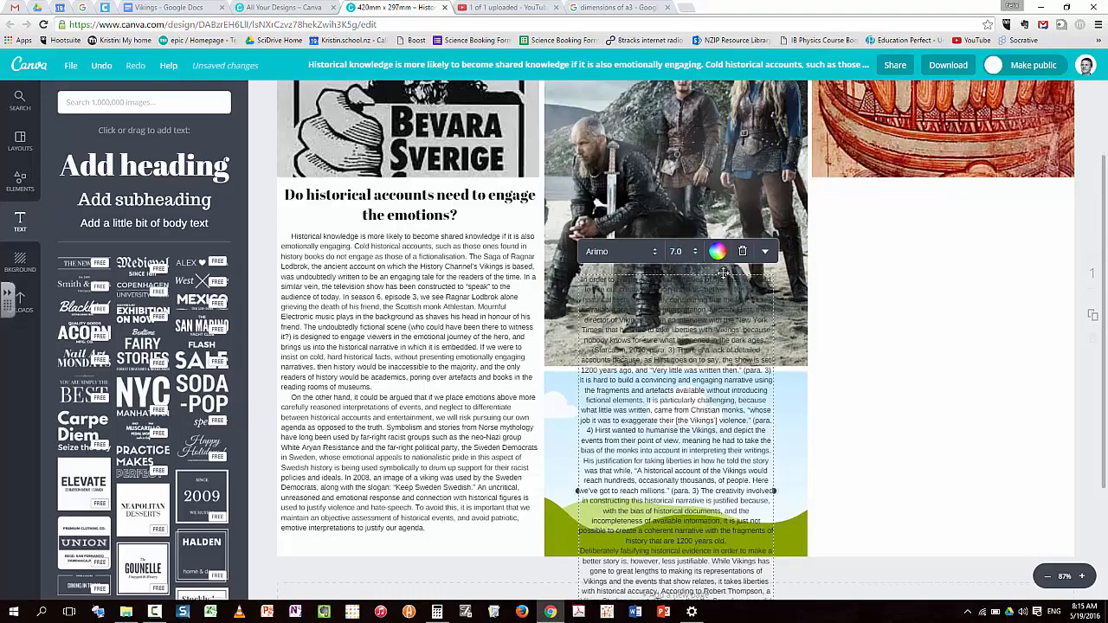
- Move the creativity text box onto the white lower-right cell, widened to the cell's width, leaving heading space above it
drag(705, 274, 943, 186)
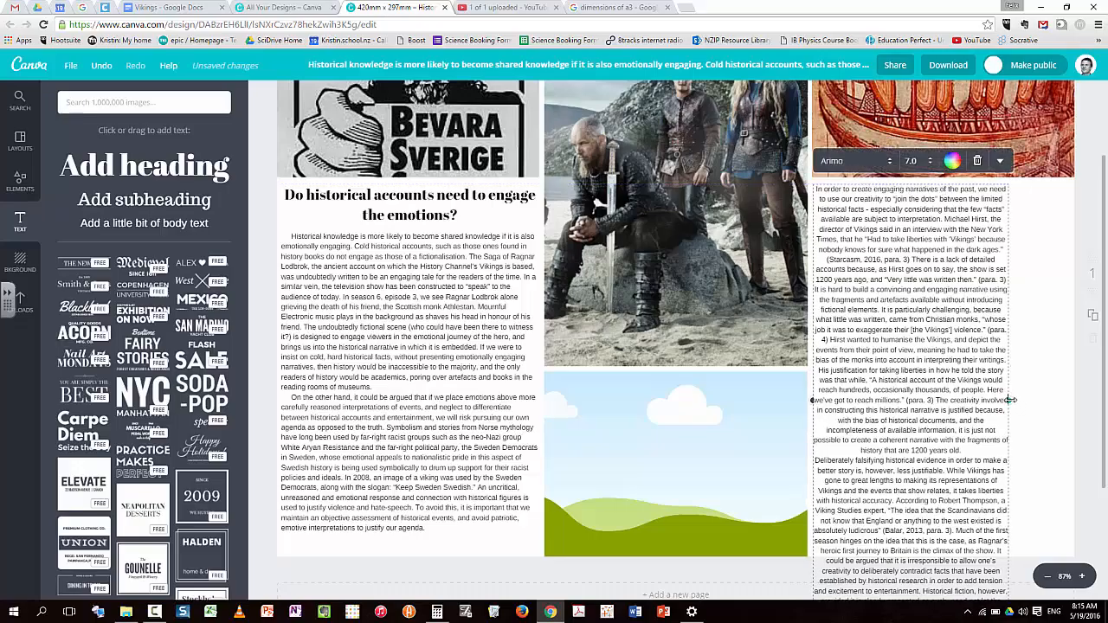
drag(1009, 400, 1072, 388)
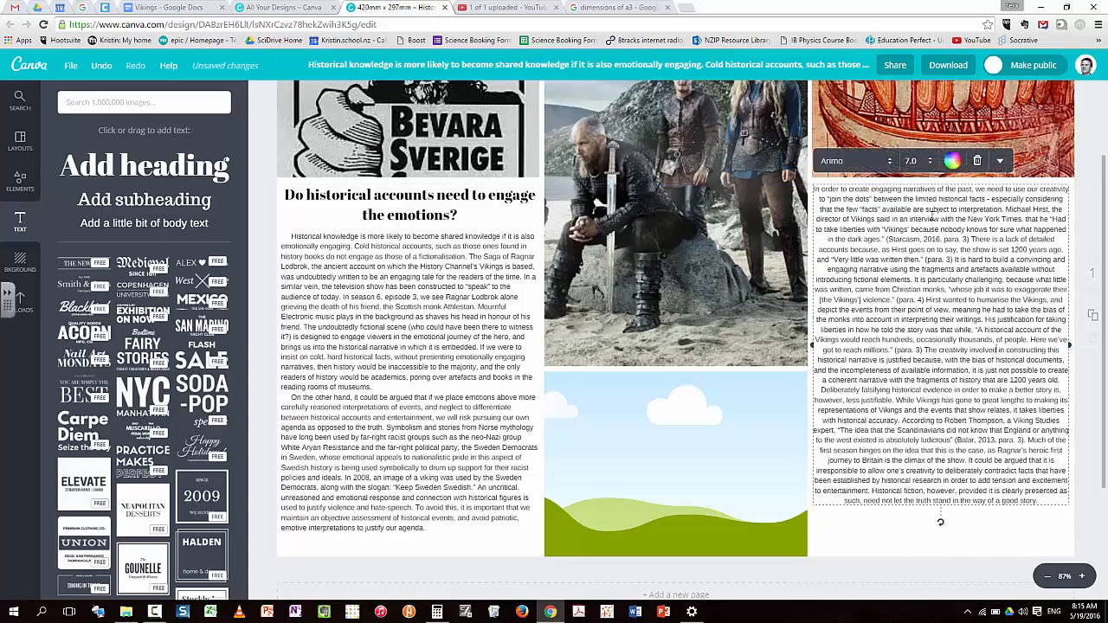
drag(915, 184, 916, 228)
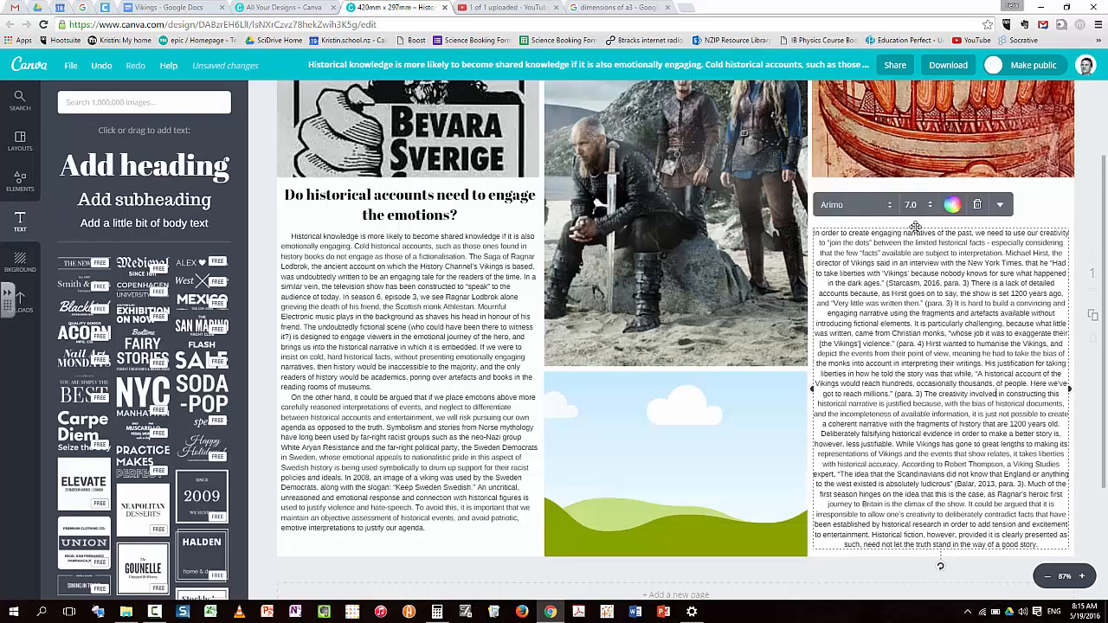
- Left-align all of the creativity text and indent the first line of both paragraphs
key(ctrl+a)
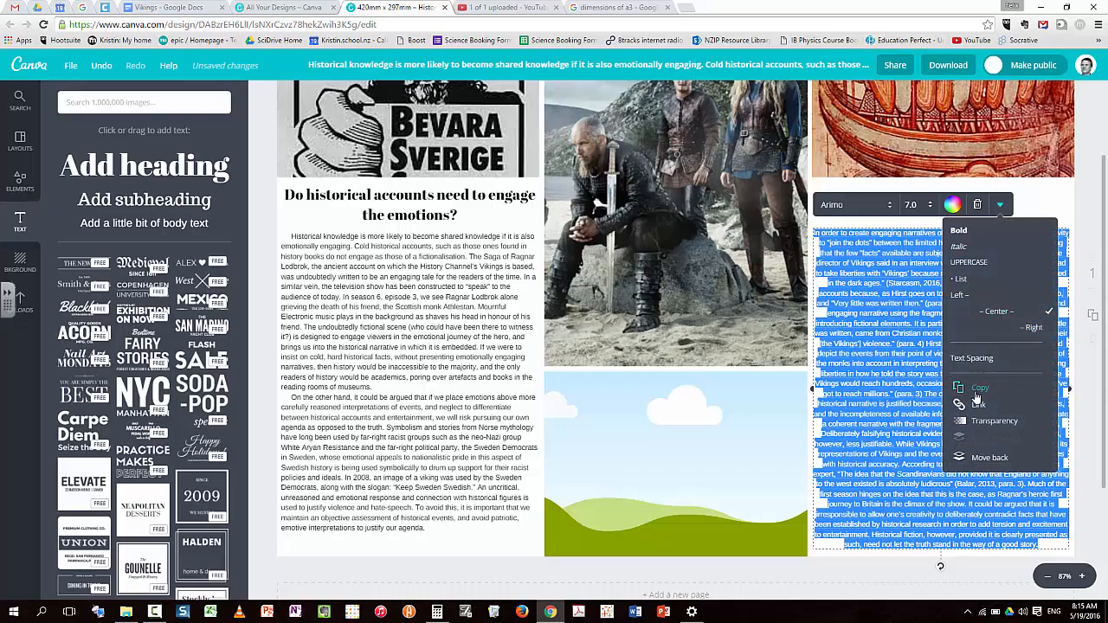
click(959, 296)
click(858, 254)
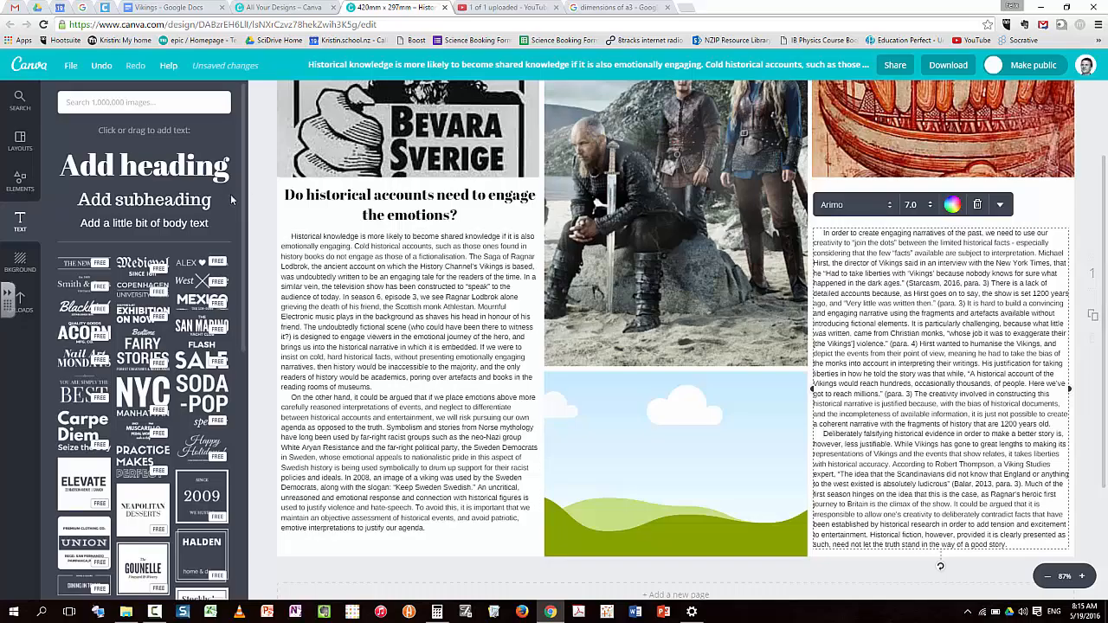
- Add a heading text box to the poster and set its font size to 14
click(160, 173)
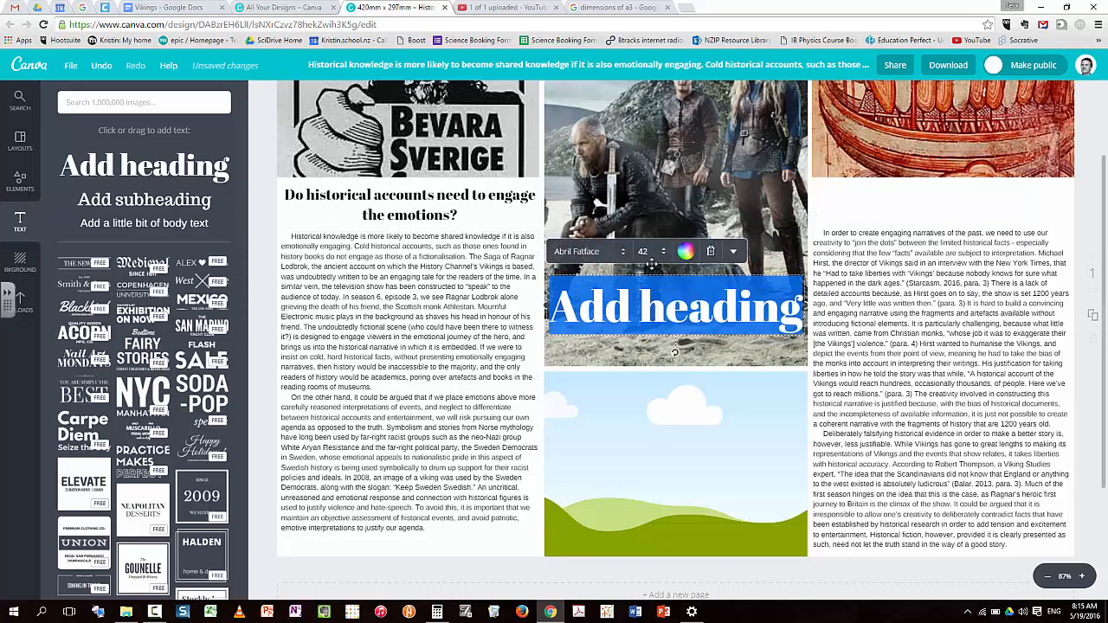
click(666, 253)
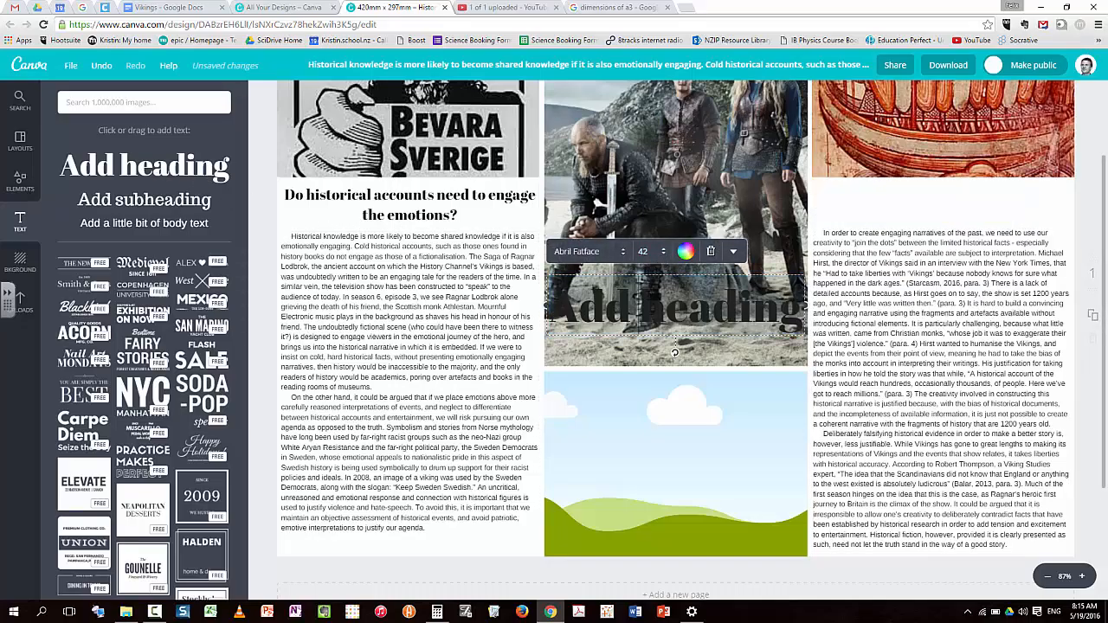
click(663, 253)
click(655, 293)
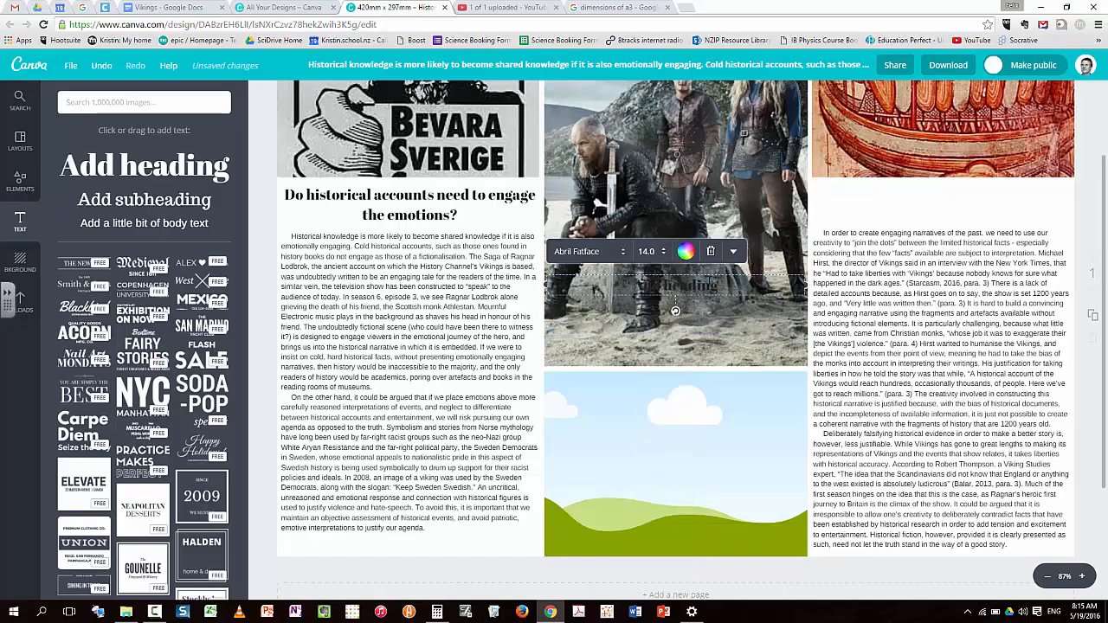
- Word the heading "What role does imagination play in historical accounts?" and fit it on two lines above the creativity text
drag(724, 286, 633, 286)
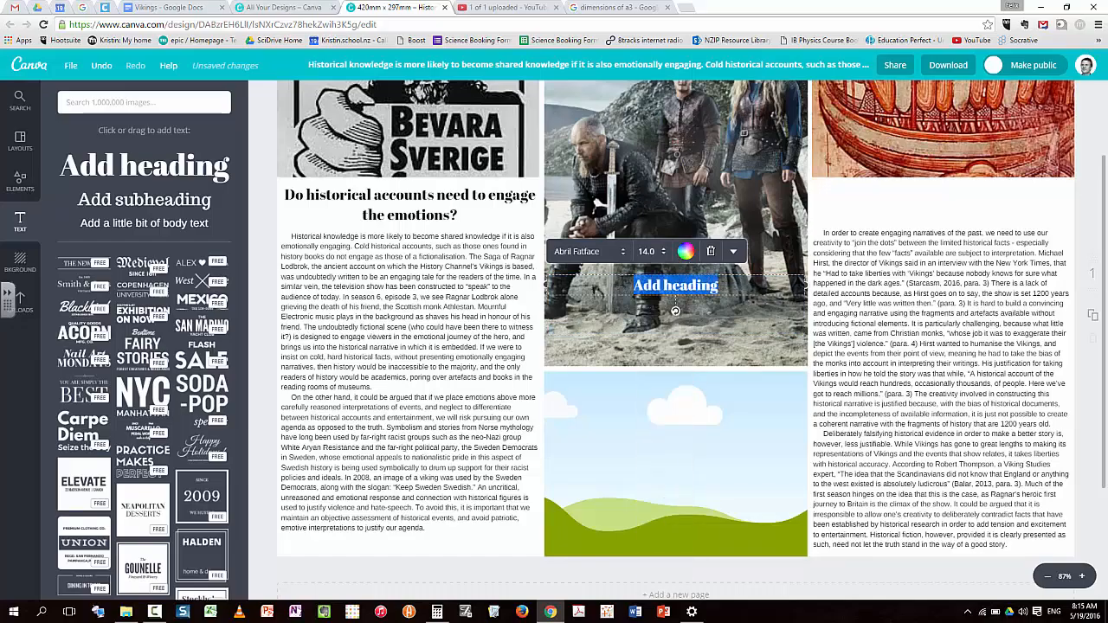
text(What role d)
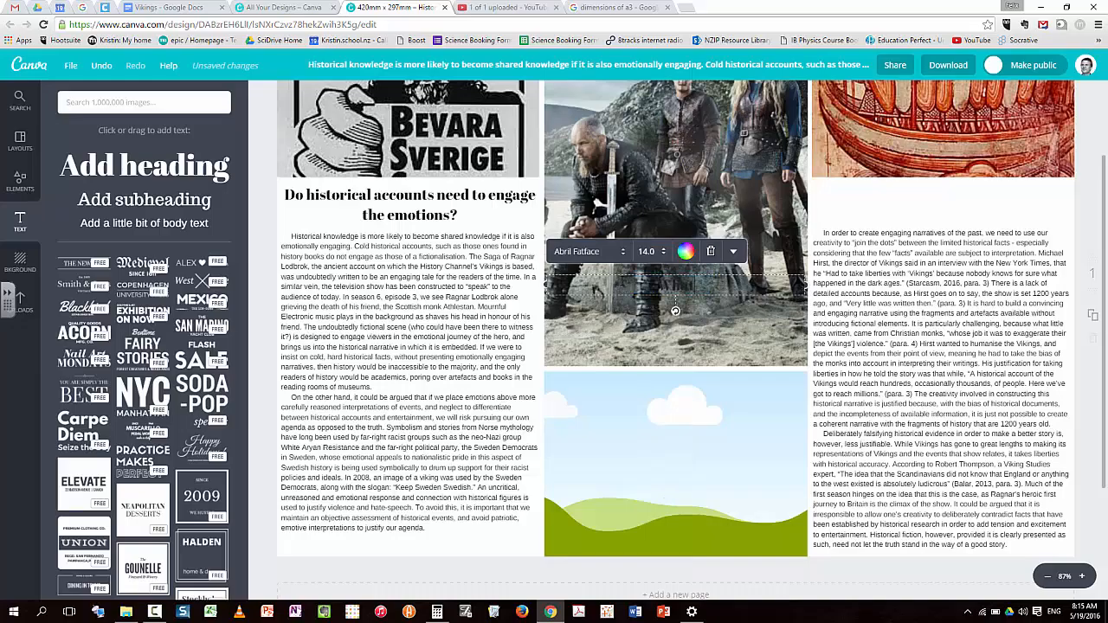
text(oes in)
text(agination play in)
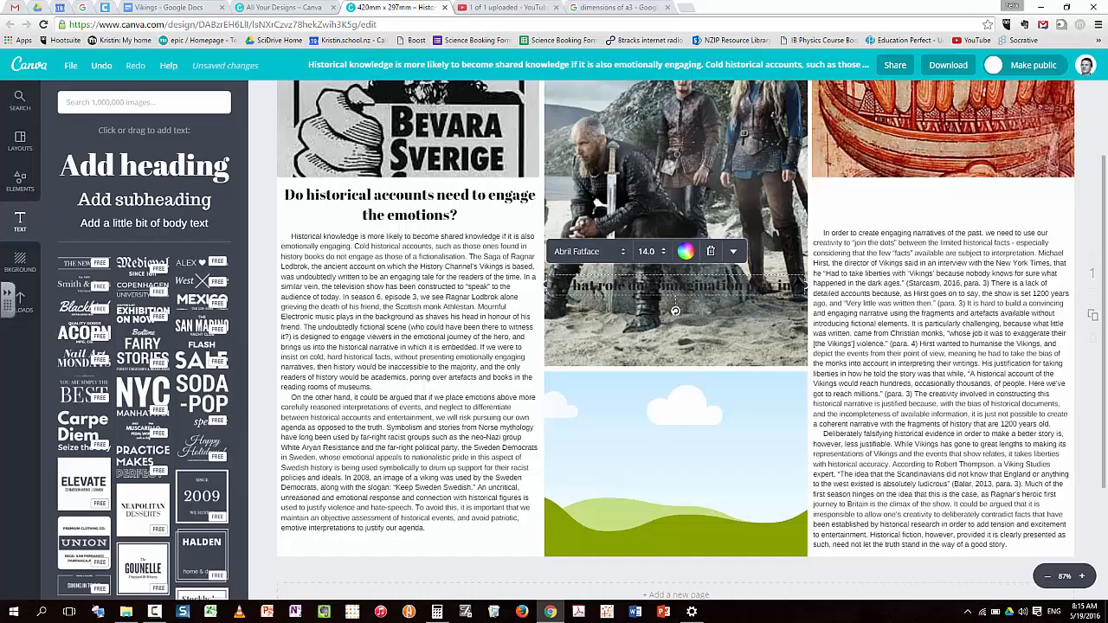
text( a fact)
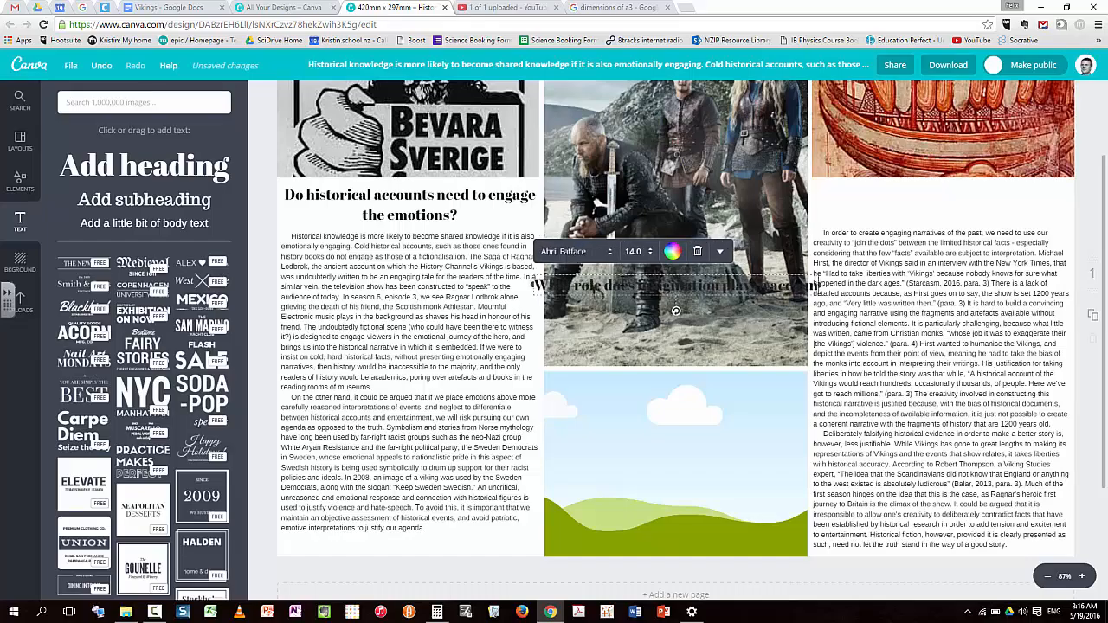
key(BackSpace)
key(BackSpace)
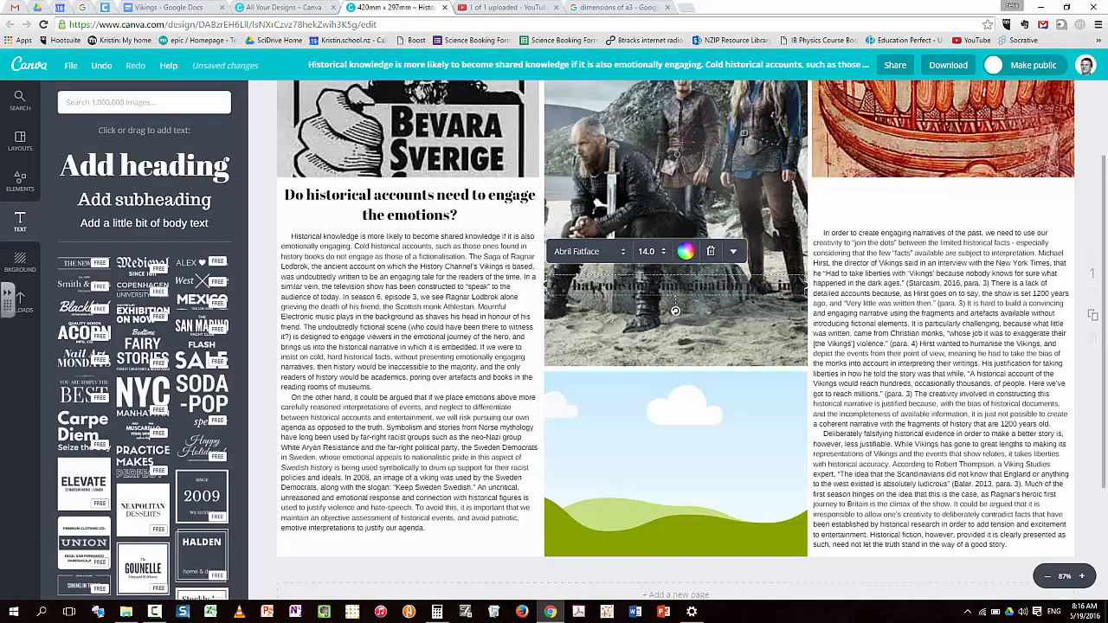
text(historical accounts?)
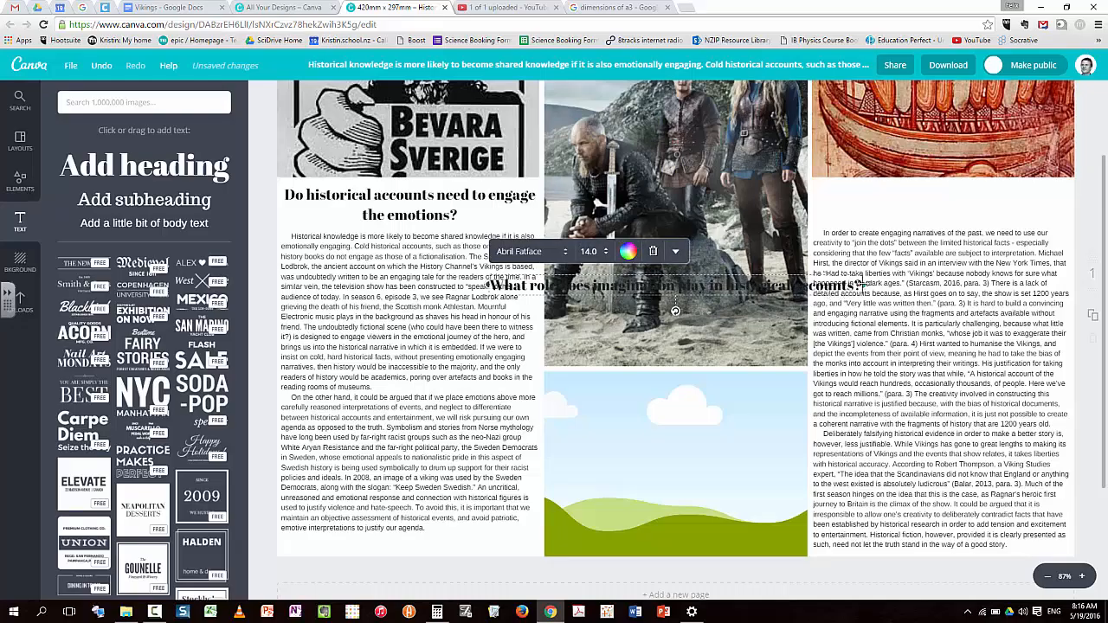
drag(862, 284, 777, 294)
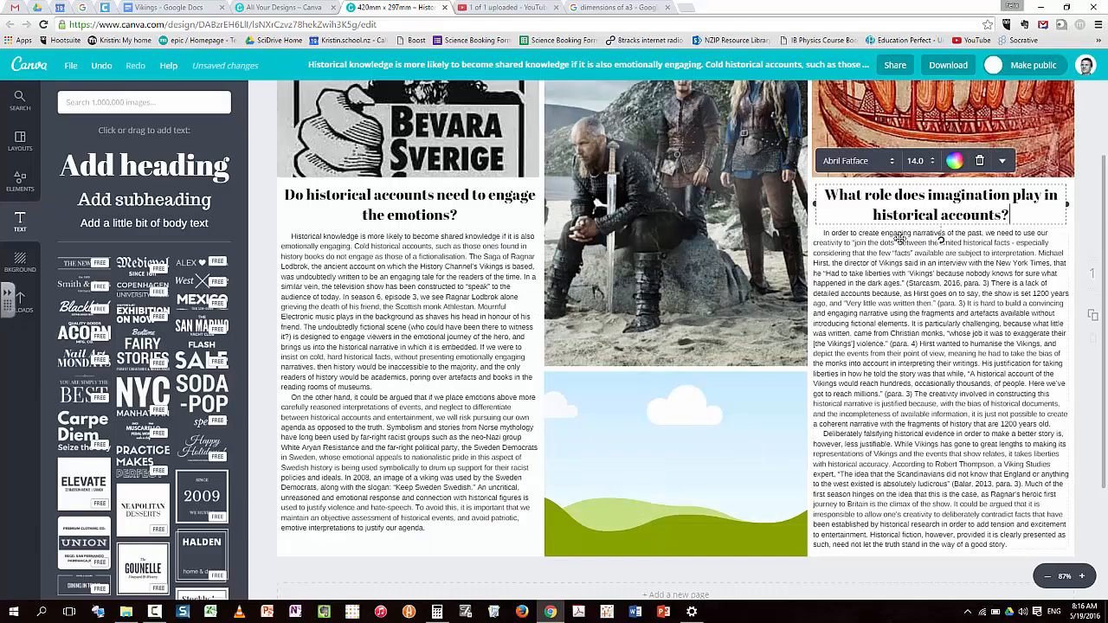
- Switch to the Vikings Google Doc and copy the full reference list at the end of the document
click(636, 463)
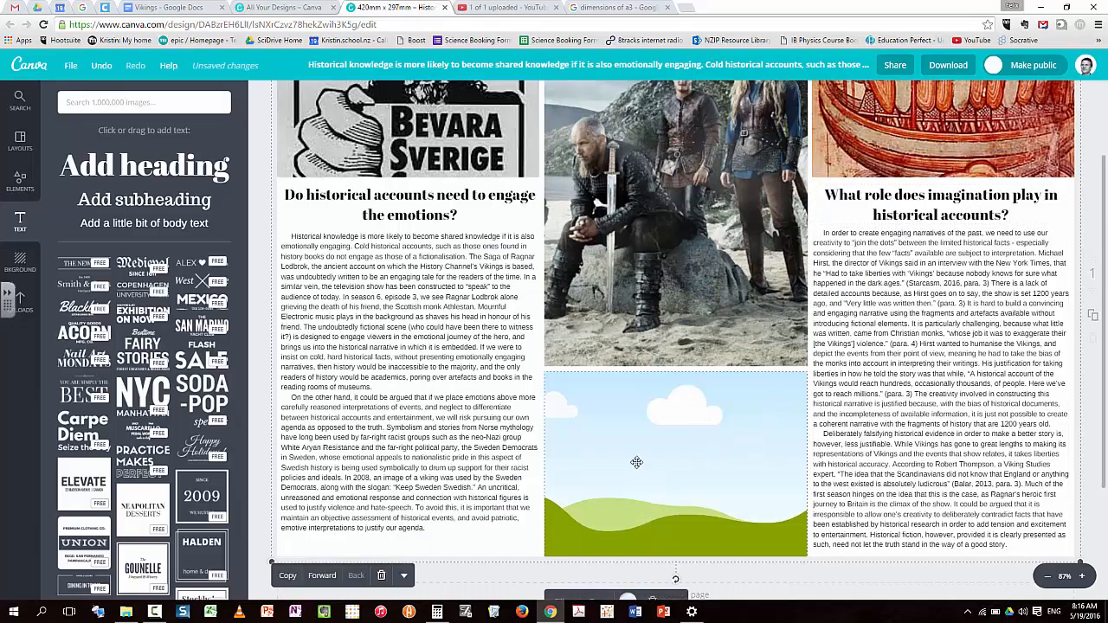
click(149, 6)
scroll(455, 356, down, 10)
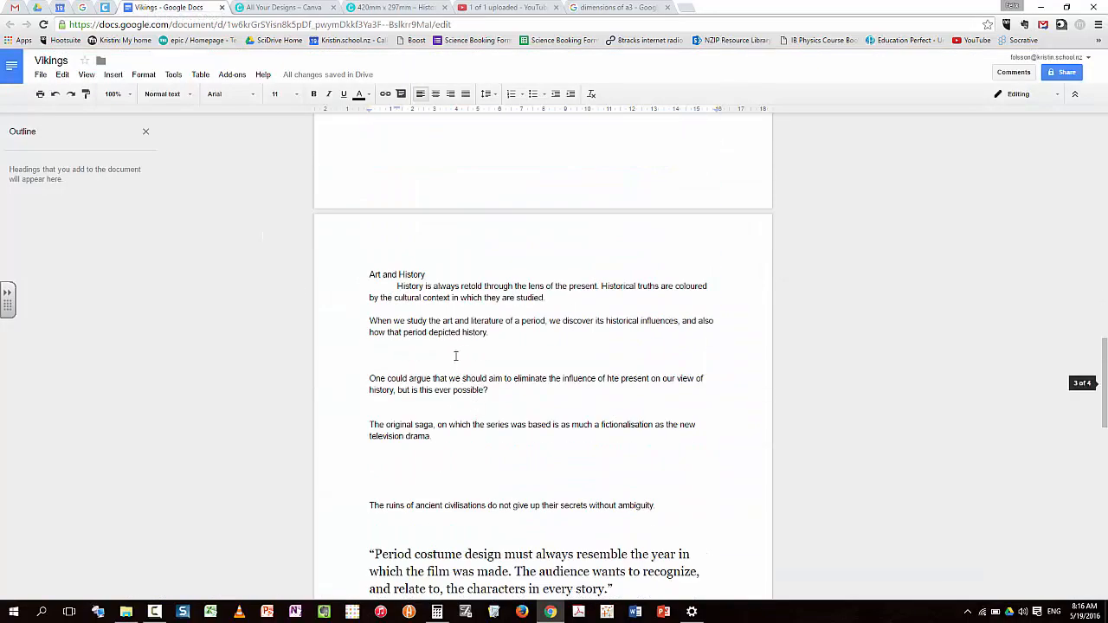
scroll(433, 315, down, 8)
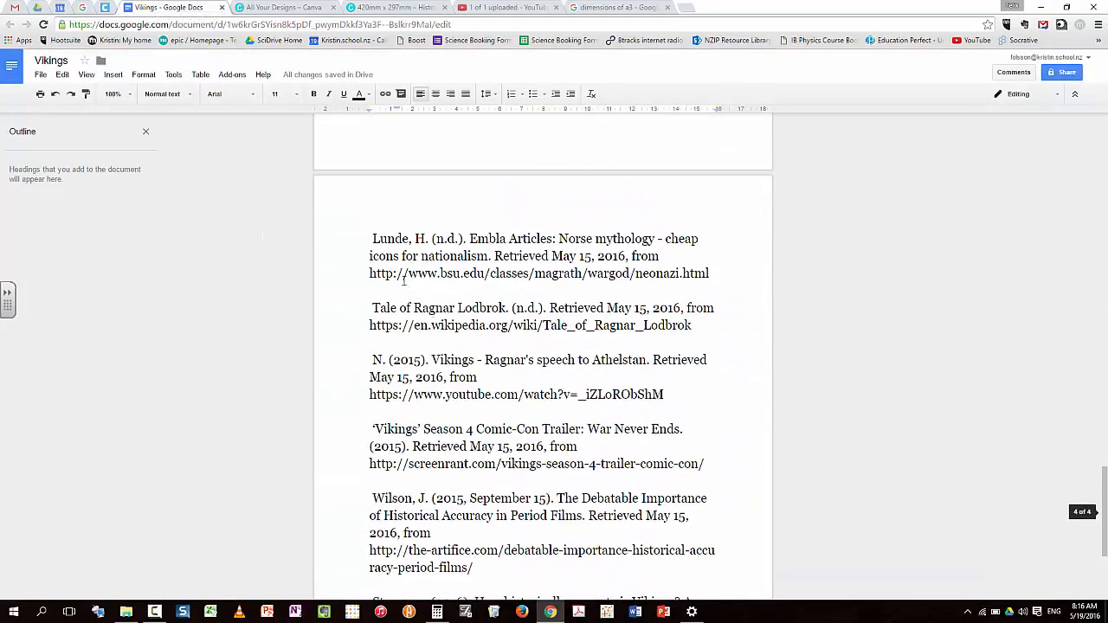
drag(372, 239, 612, 516)
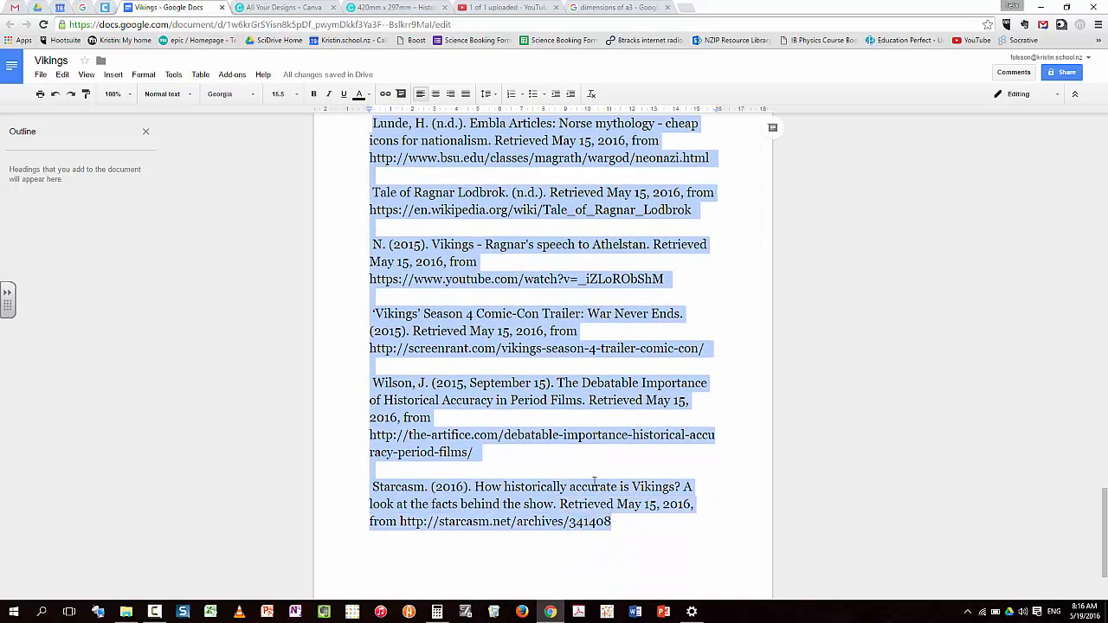
key(alt+Tab)
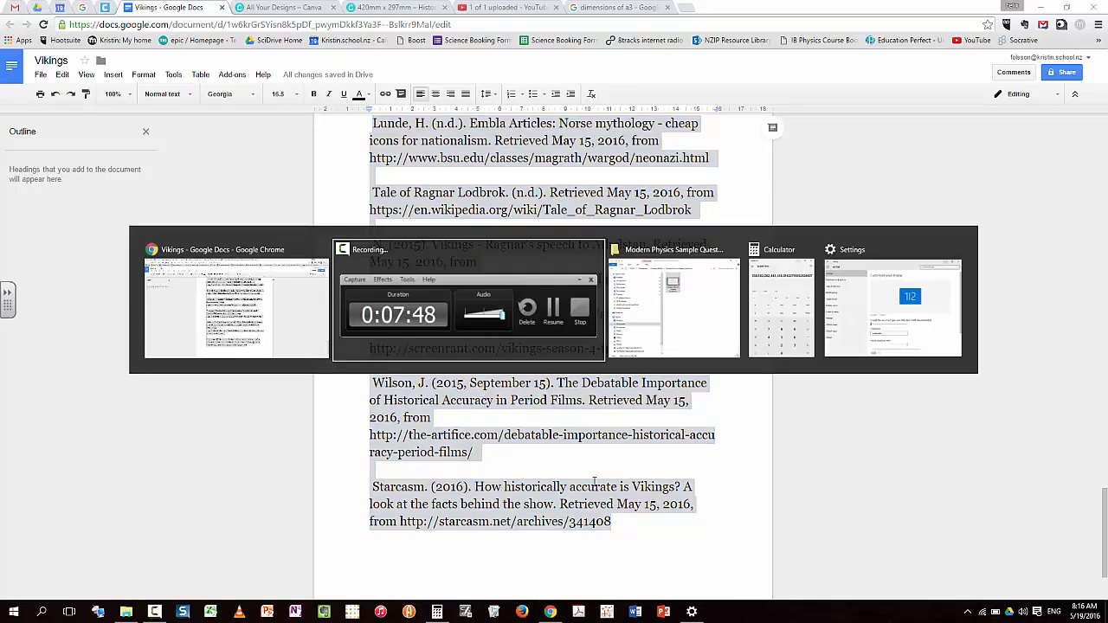
key(Tab)
key(Tab)
key(Tab)
key(Tab)
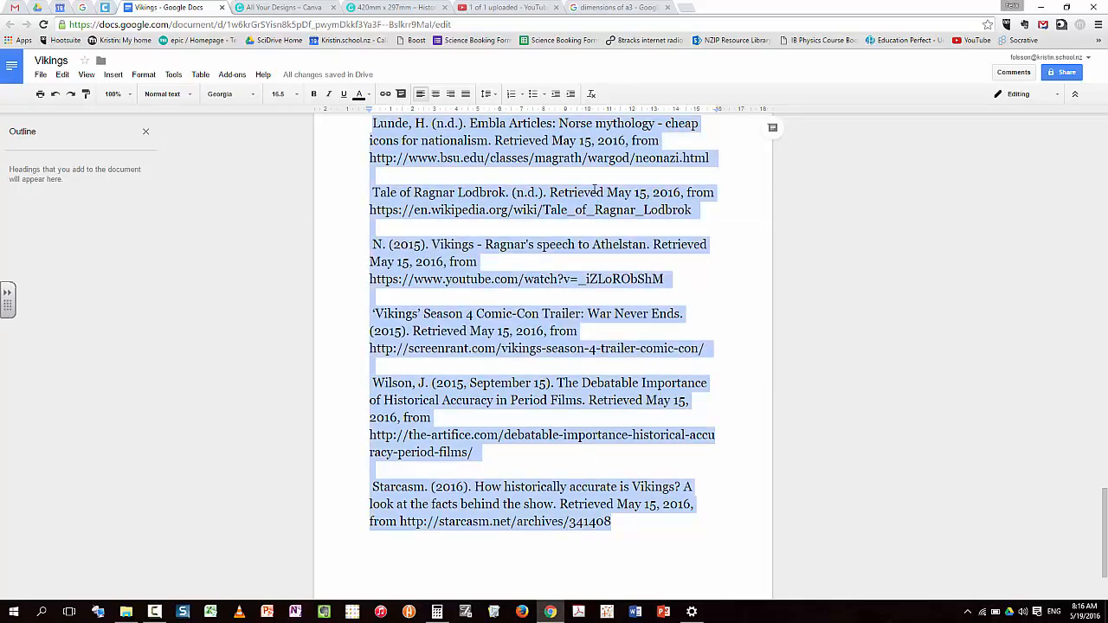
- Return to the Canva poster, add a body text box and paste the copied reference list into it
click(384, 7)
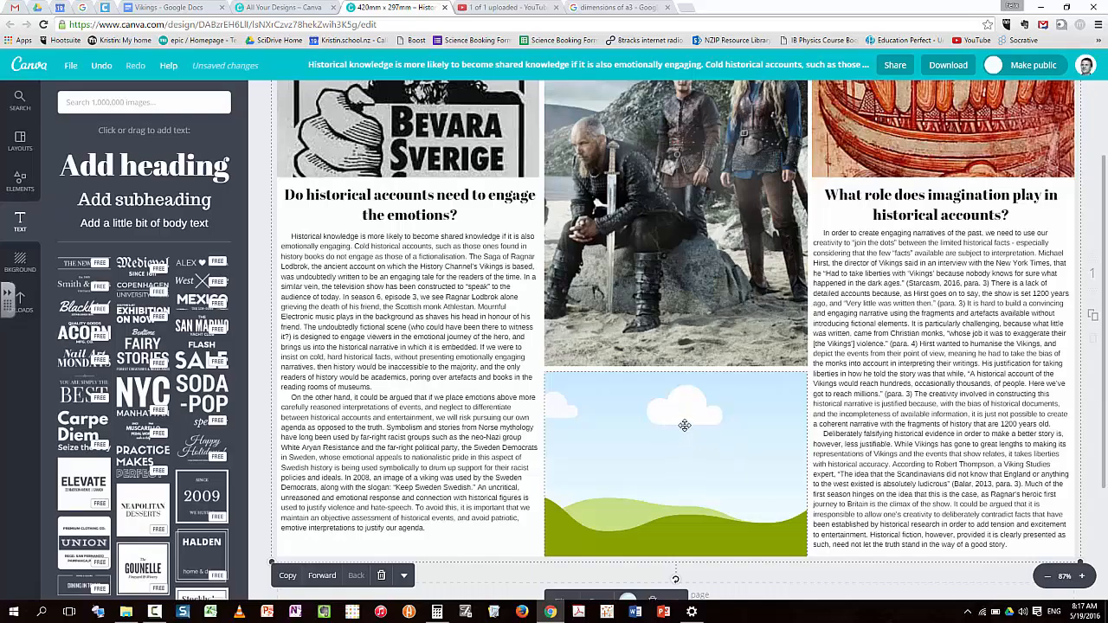
click(195, 227)
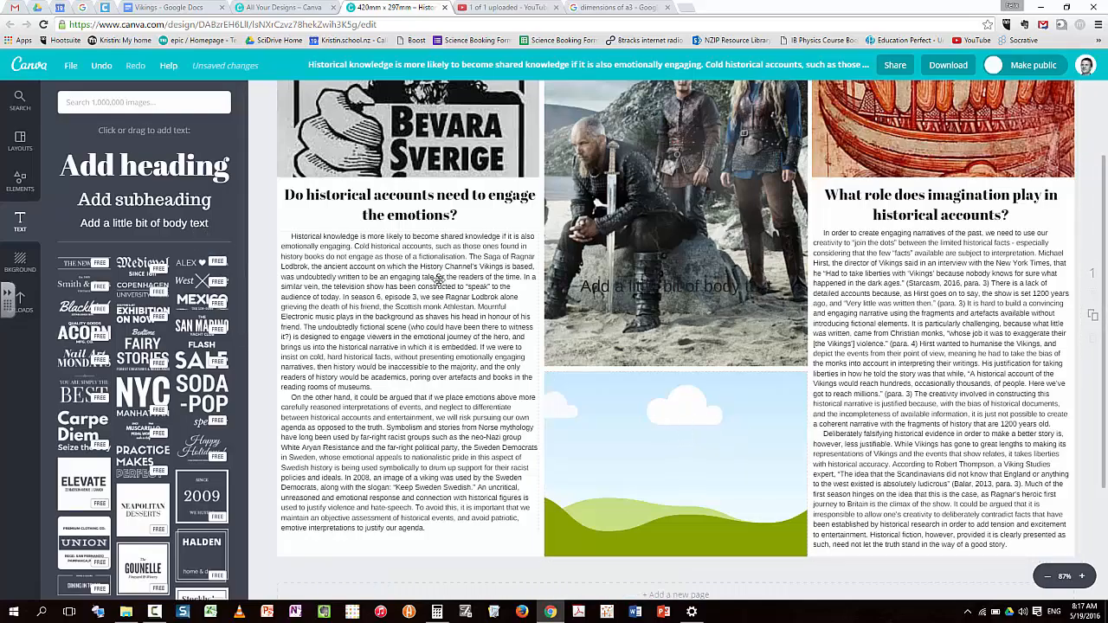
key(ctrl+v)
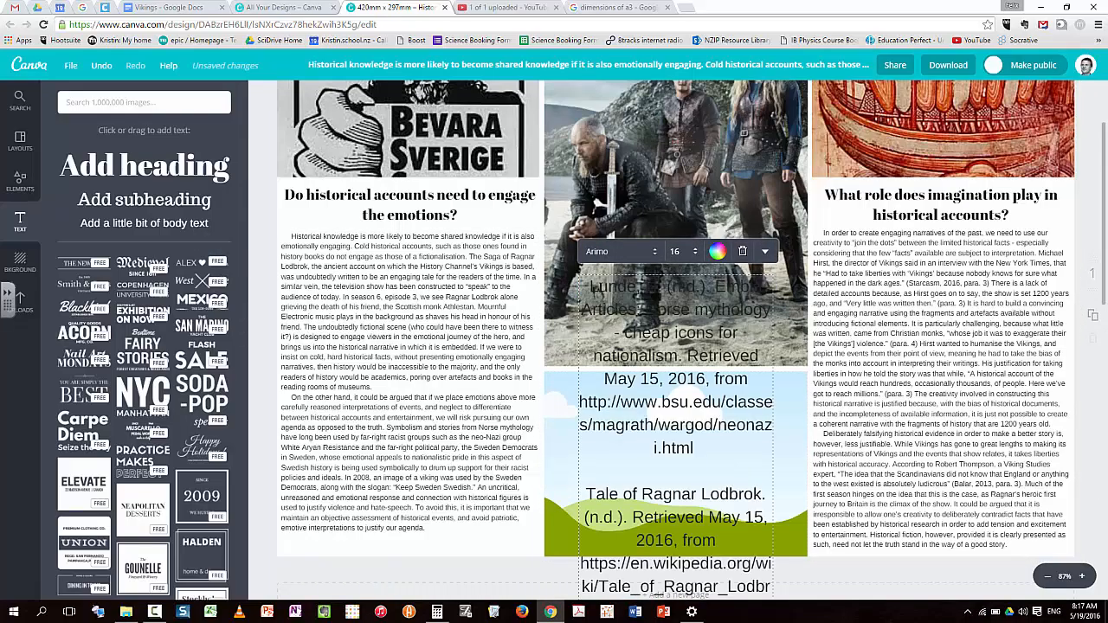
- Set the pasted reference list to font size 7 and left-align all of it
click(693, 251)
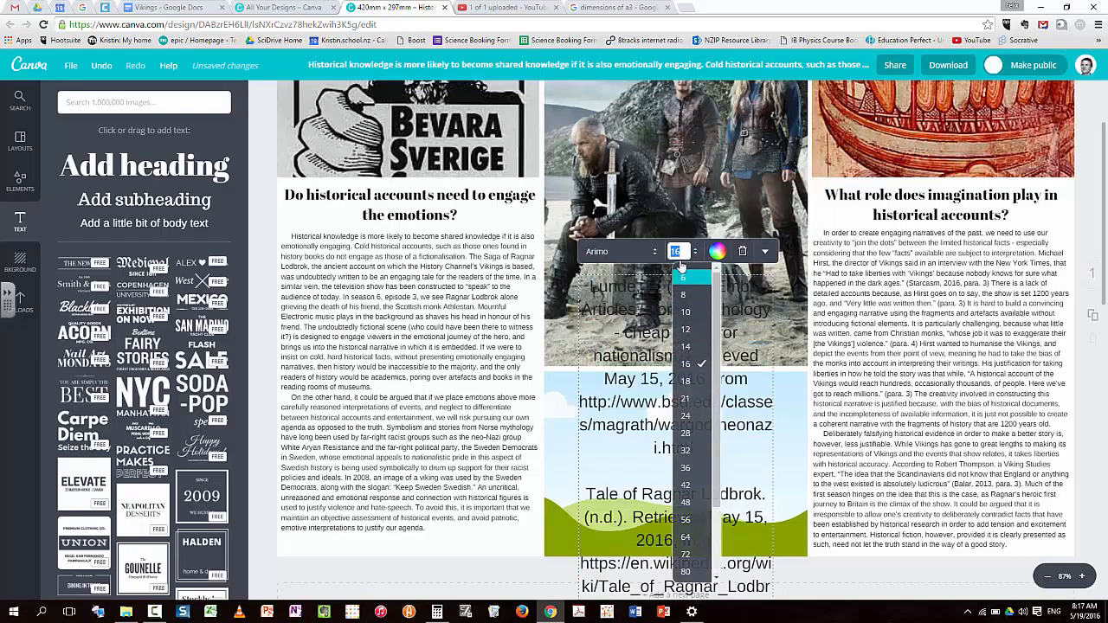
text(7)
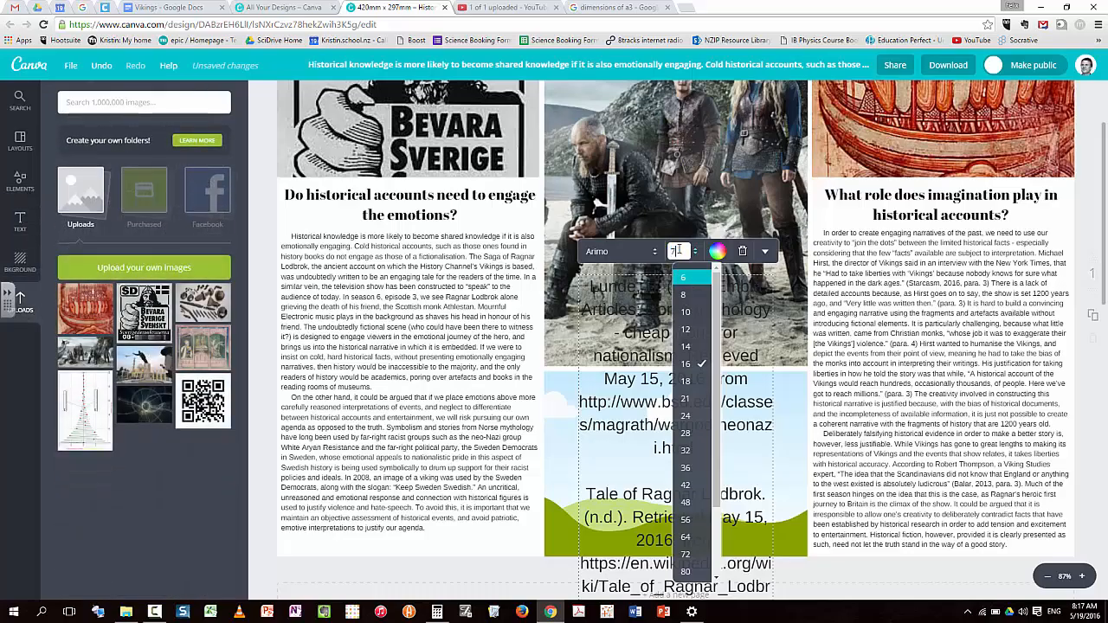
key(Return)
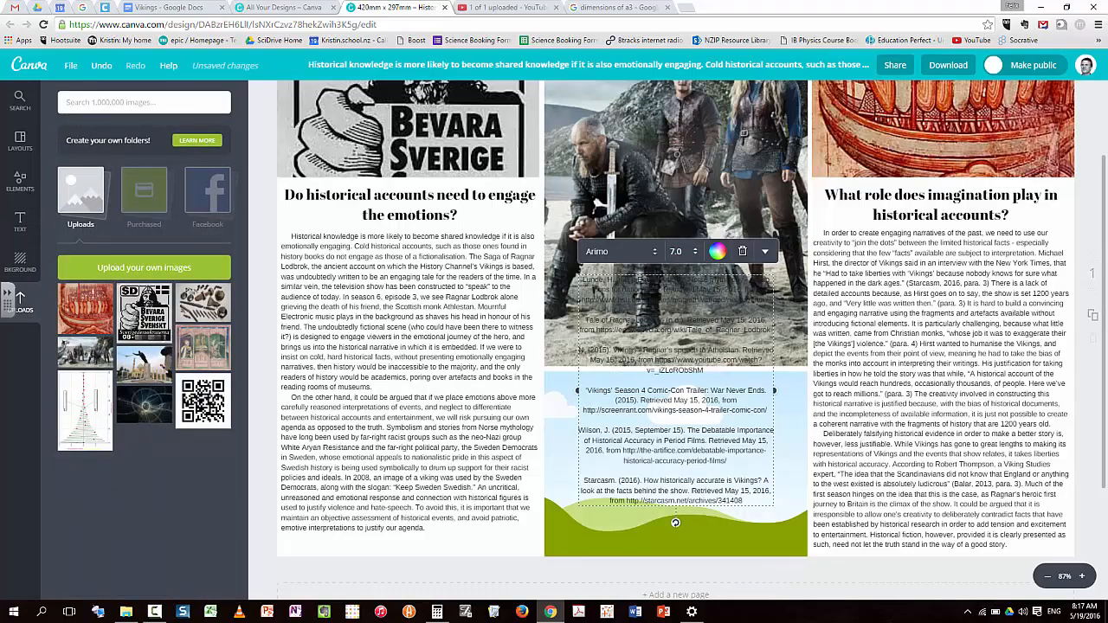
key(ctrl+a)
click(765, 251)
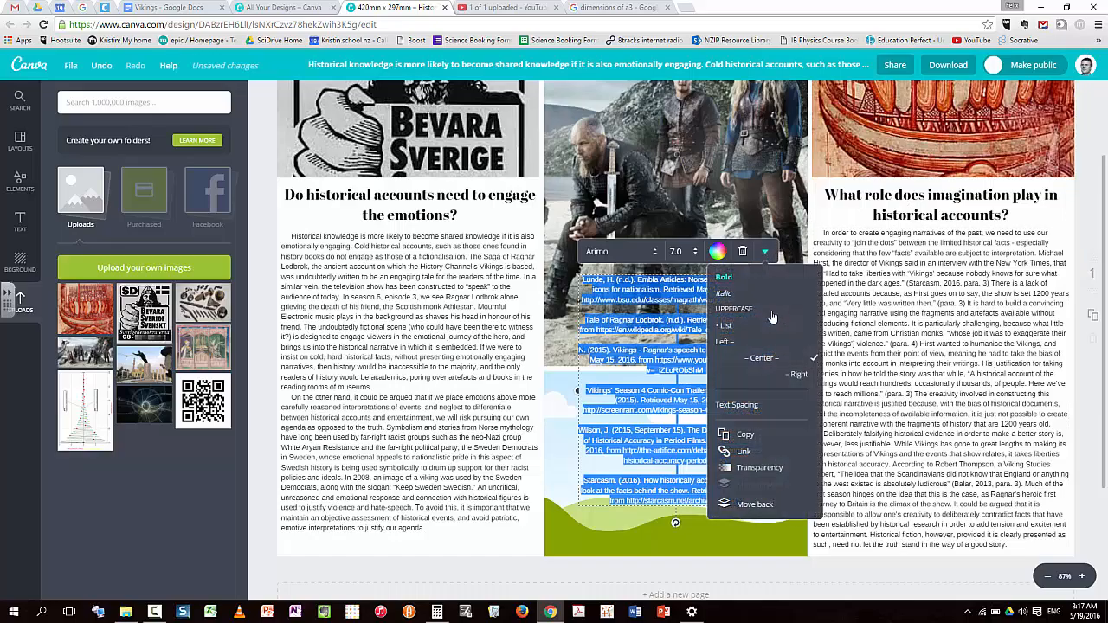
click(756, 343)
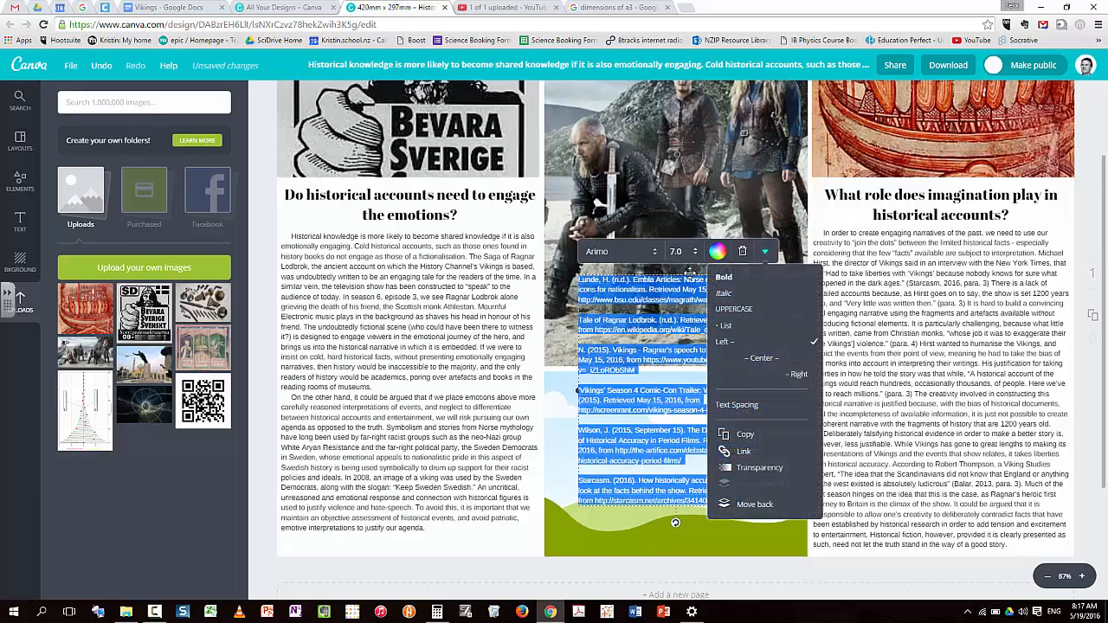
- Move the reference list off the lower-middle grid cell and fill that cell with white
drag(690, 274, 472, 290)
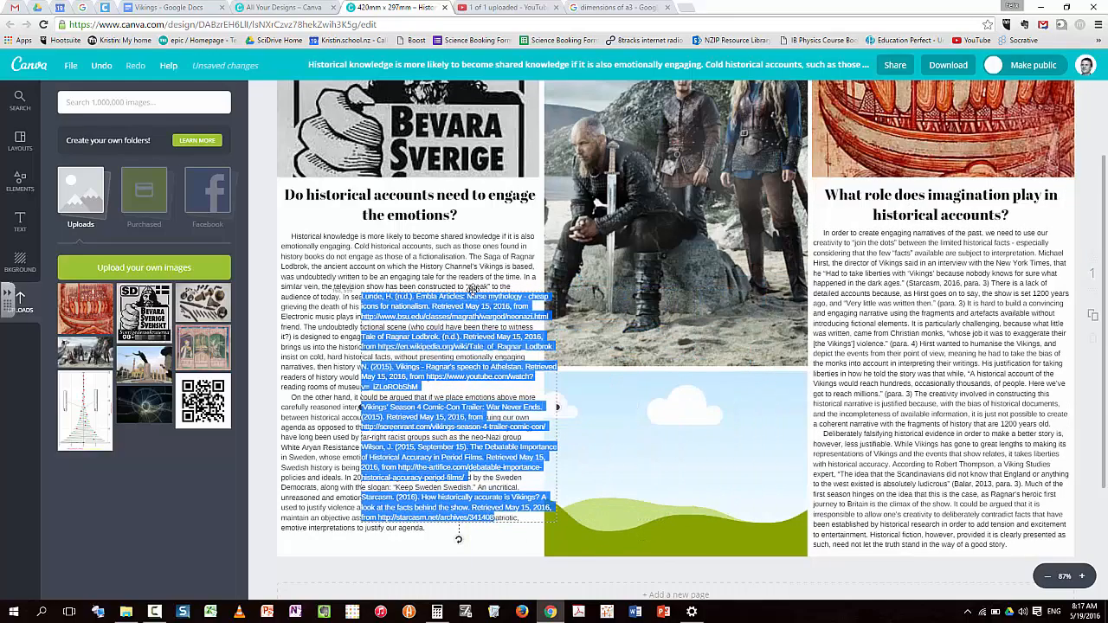
right_click(745, 414)
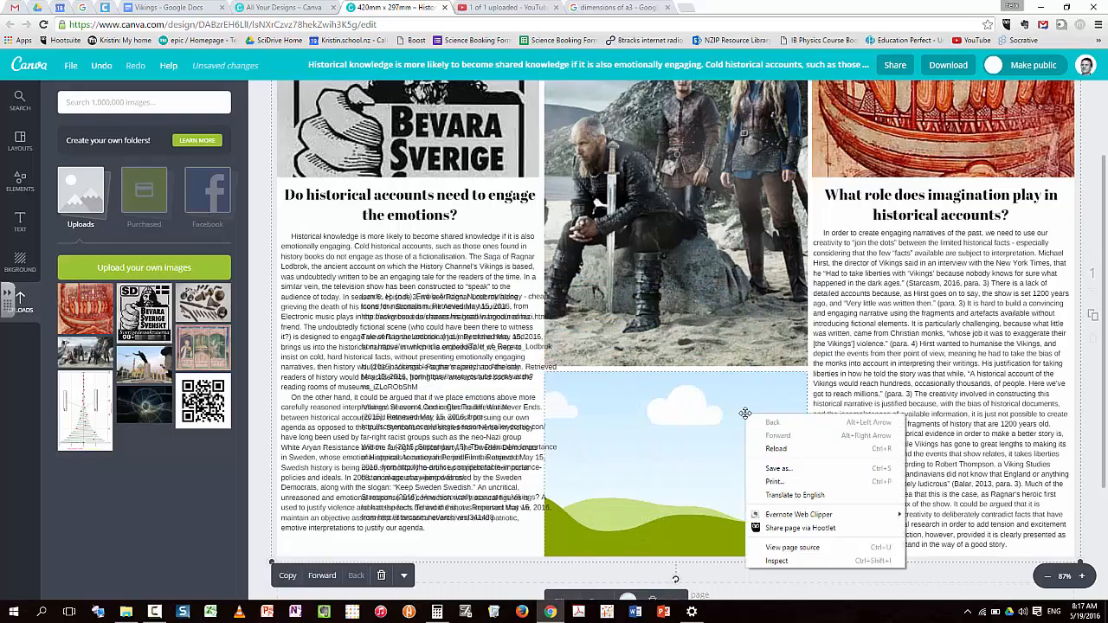
click(627, 597)
click(639, 539)
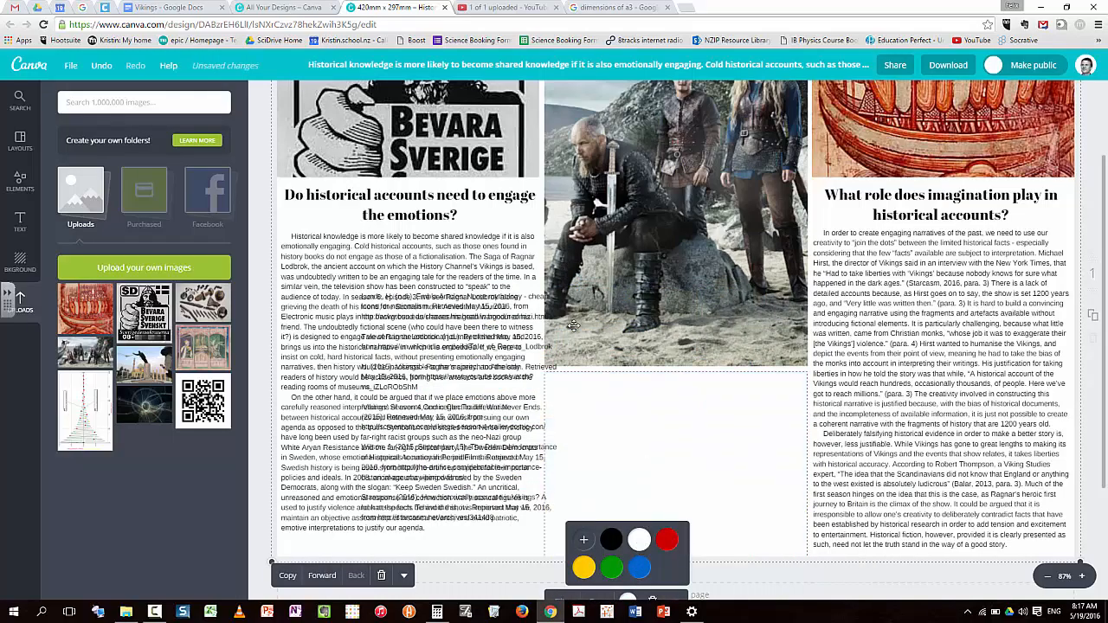
- Move the reference list onto the white lower-middle cell and widen its text box to the cell's width
drag(539, 306, 720, 321)
click(732, 444)
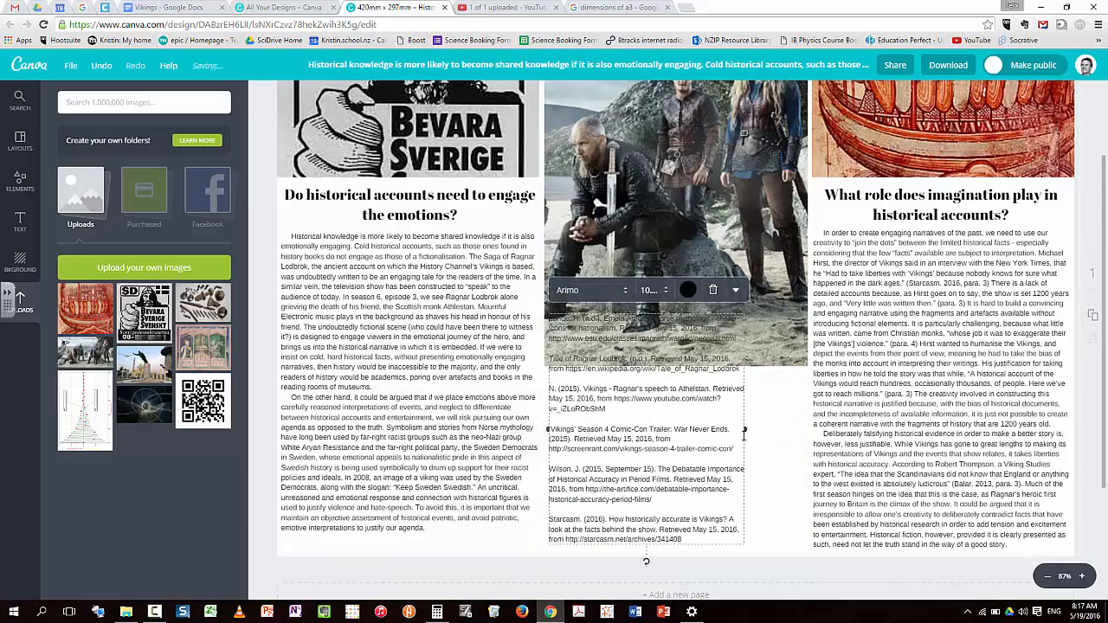
drag(745, 430, 808, 424)
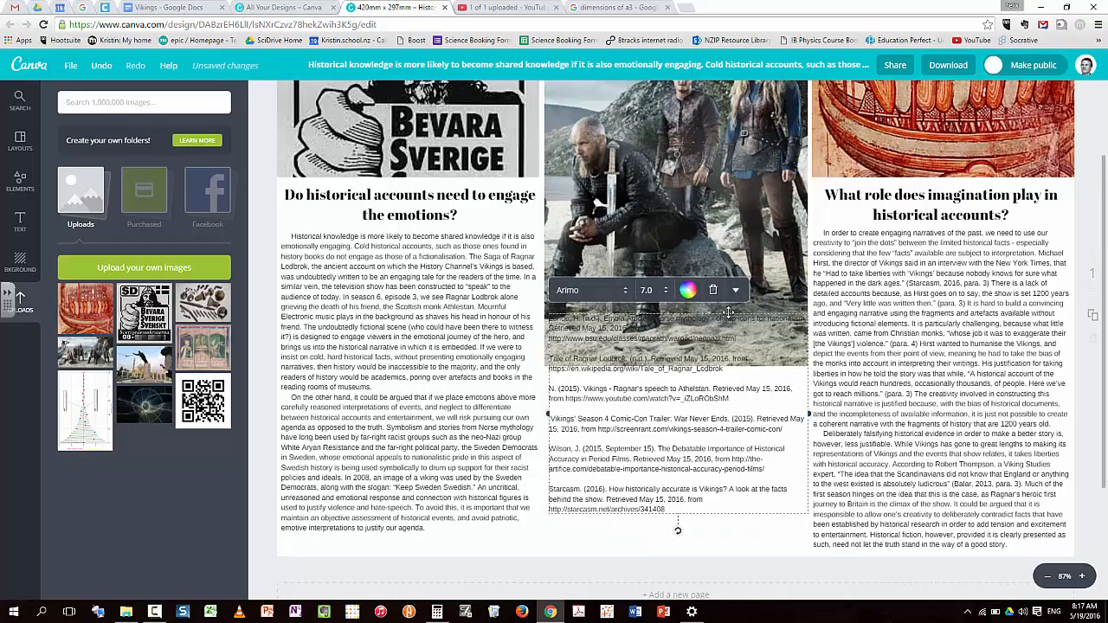
drag(730, 312, 730, 347)
- Set the reference list's font size to 6 and move it down in the cell, leaving heading space above
key(ctrl+a)
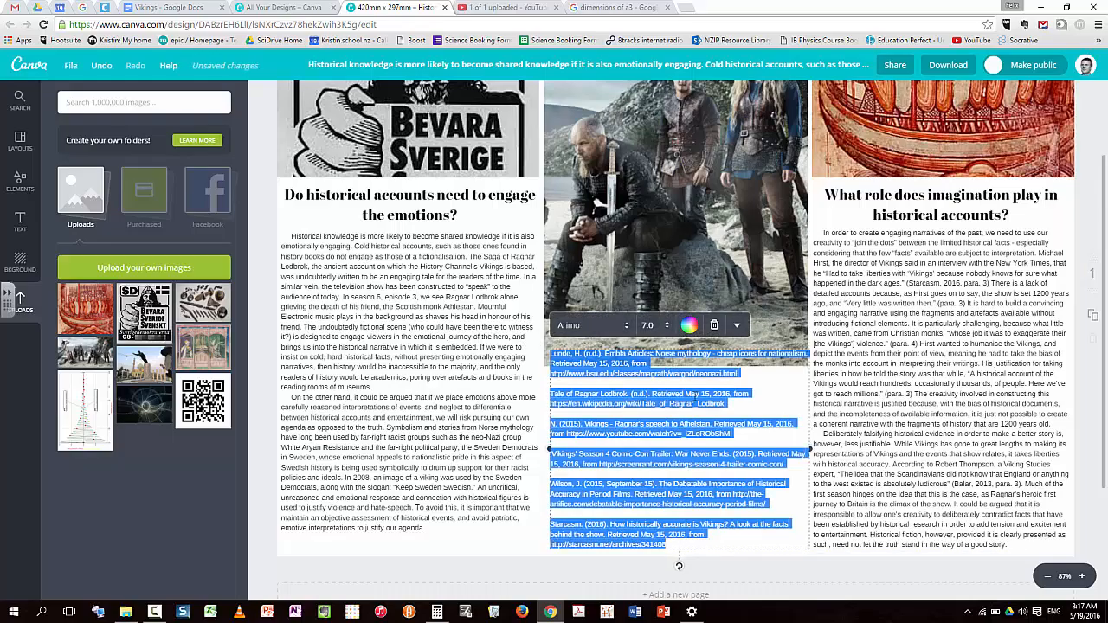
click(667, 325)
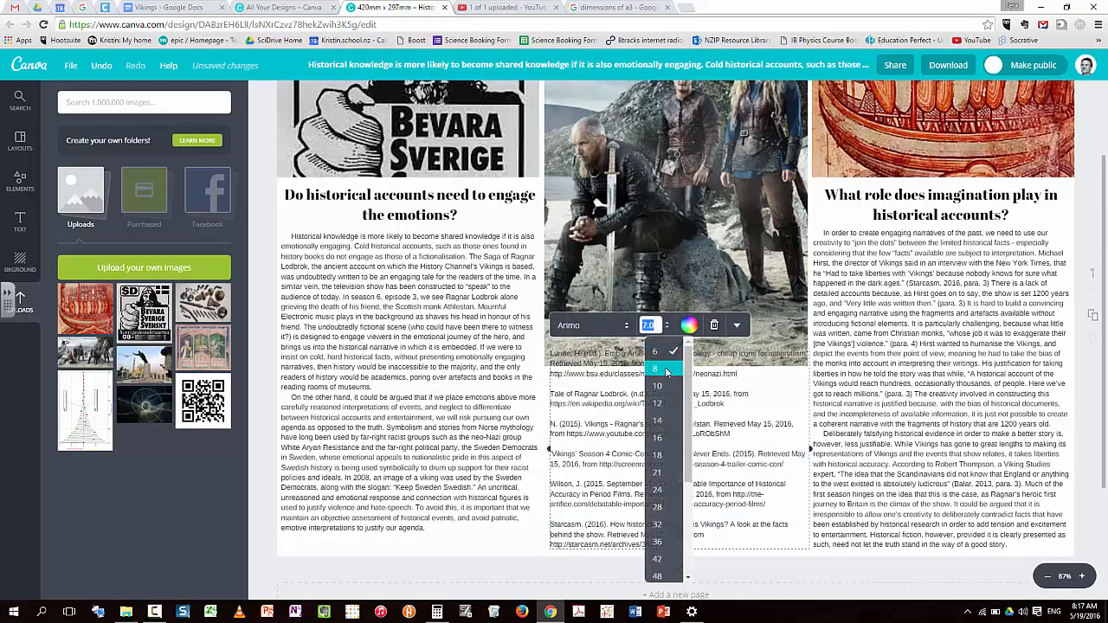
click(665, 352)
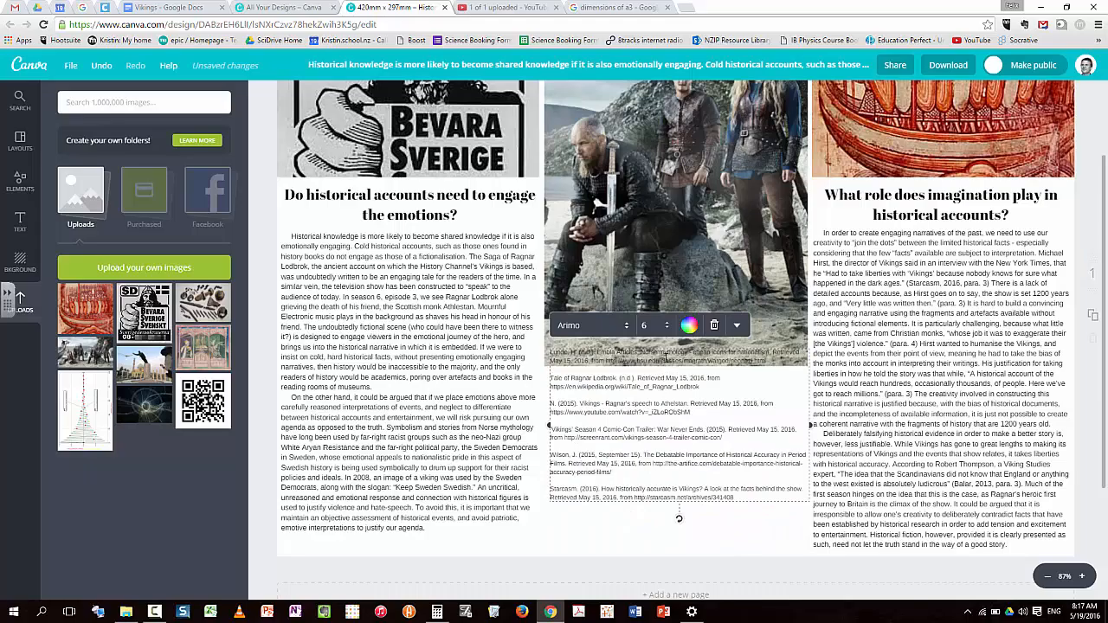
drag(665, 350, 664, 394)
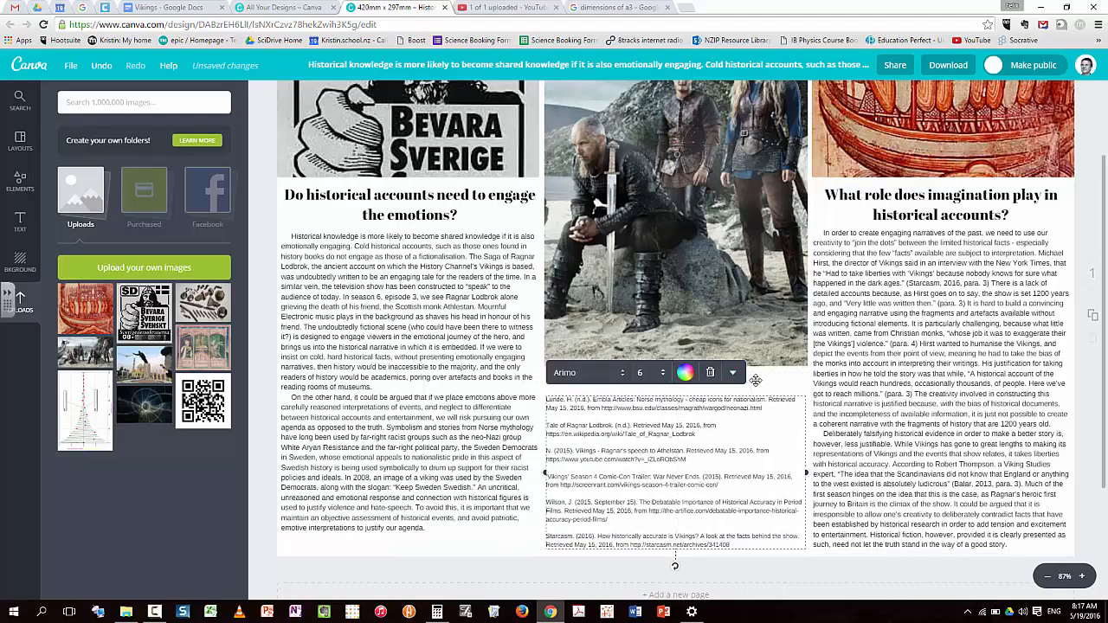
- Add a heading text box to the poster with the text "References"
click(20, 223)
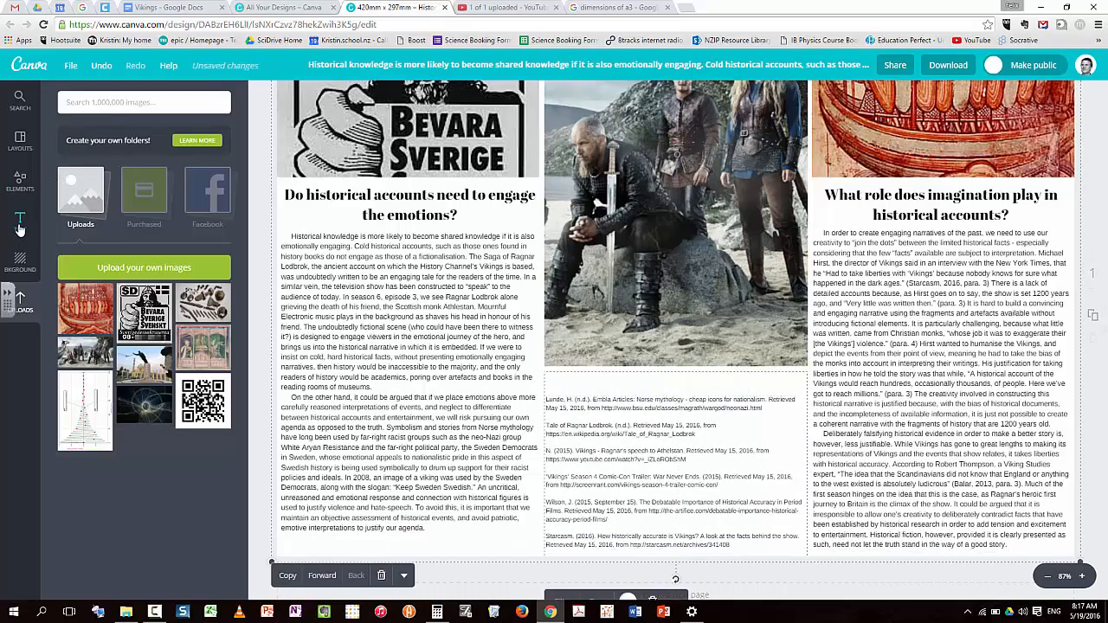
click(130, 173)
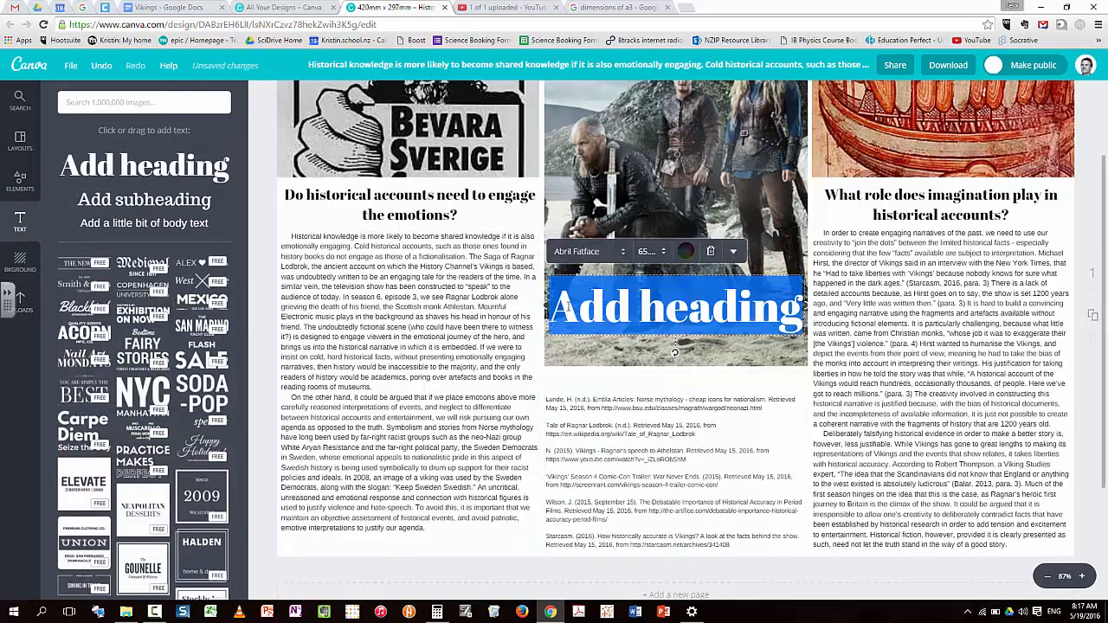
text(References)
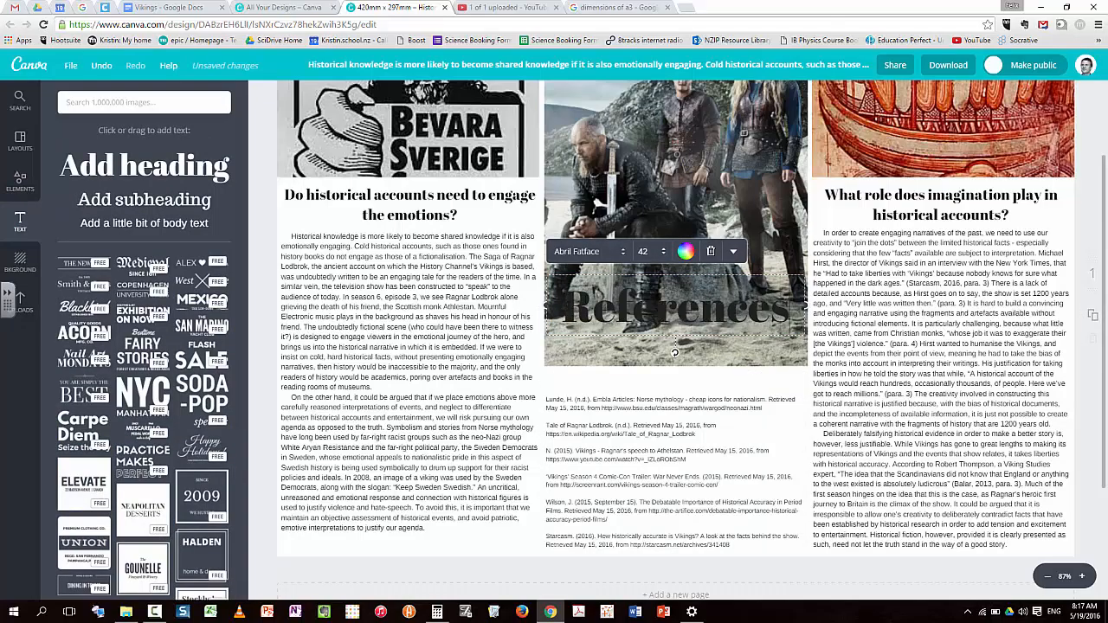
- Set the "References" heading to font size 16 and move it into the space directly above the reference list
drag(790, 308, 561, 309)
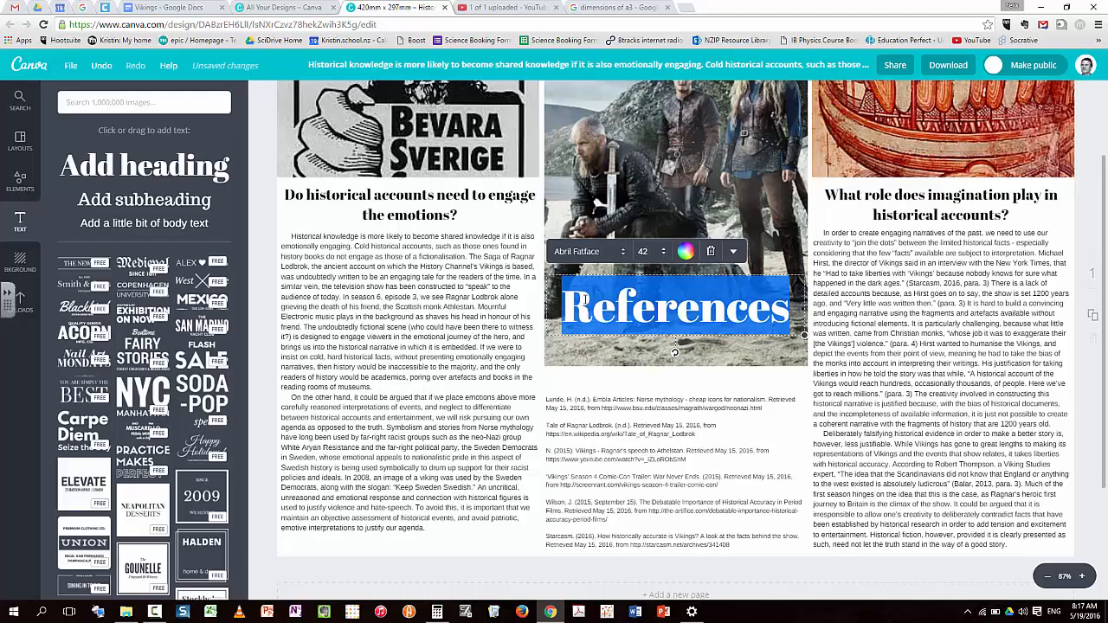
click(651, 251)
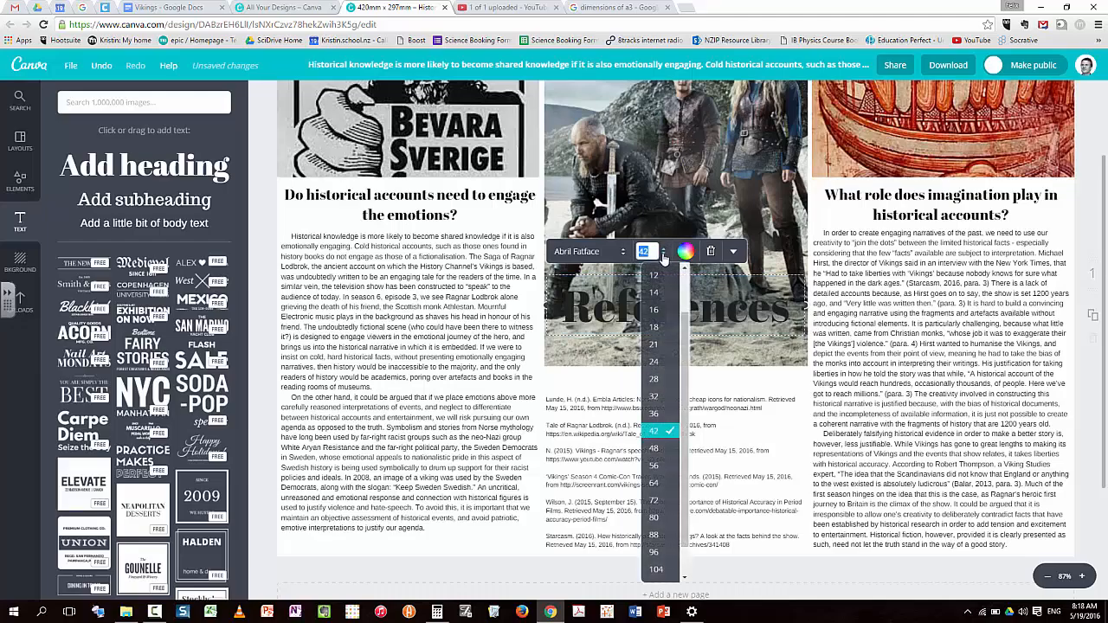
click(655, 311)
drag(655, 271, 654, 368)
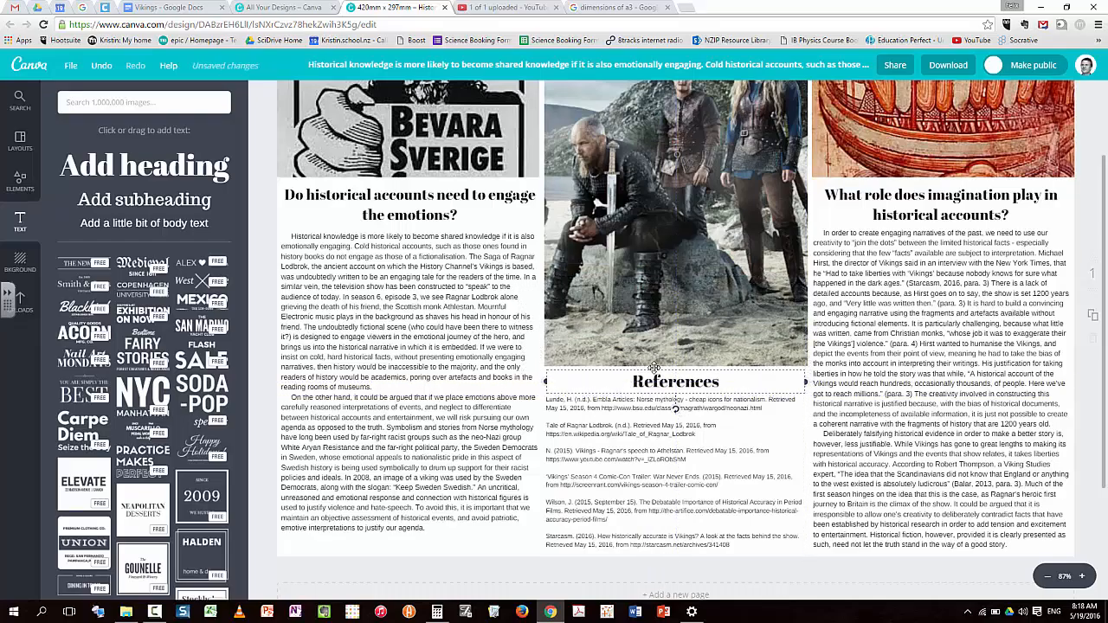
- Review the whole poster, checking the images, headings, essay sections and reference list
click(724, 413)
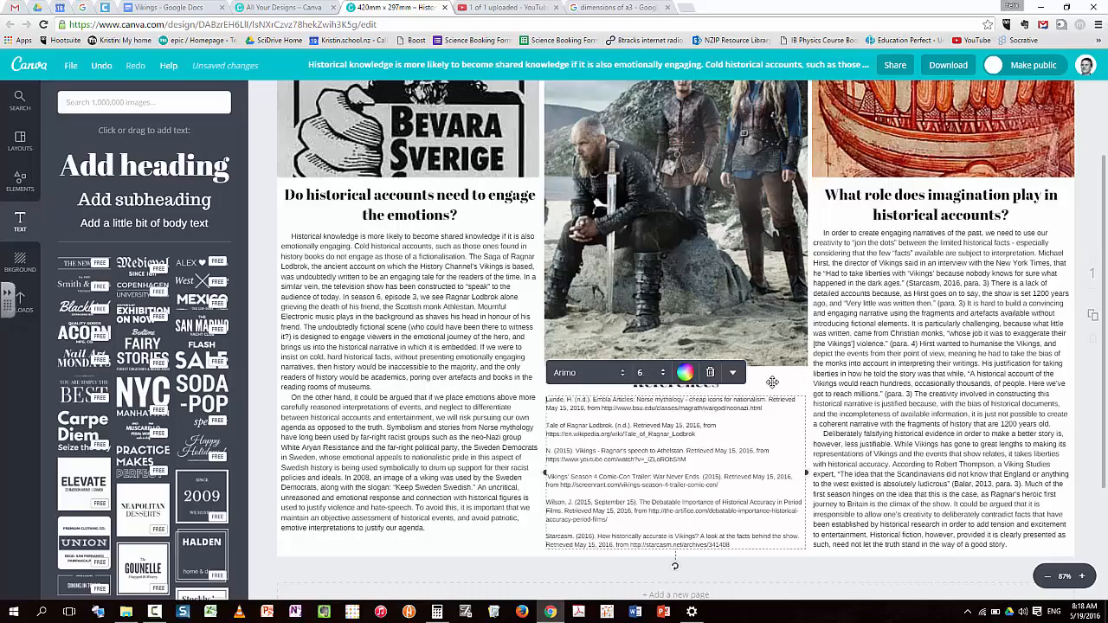
scroll(684, 372, up, 2)
click(619, 372)
scroll(619, 372, down, 2)
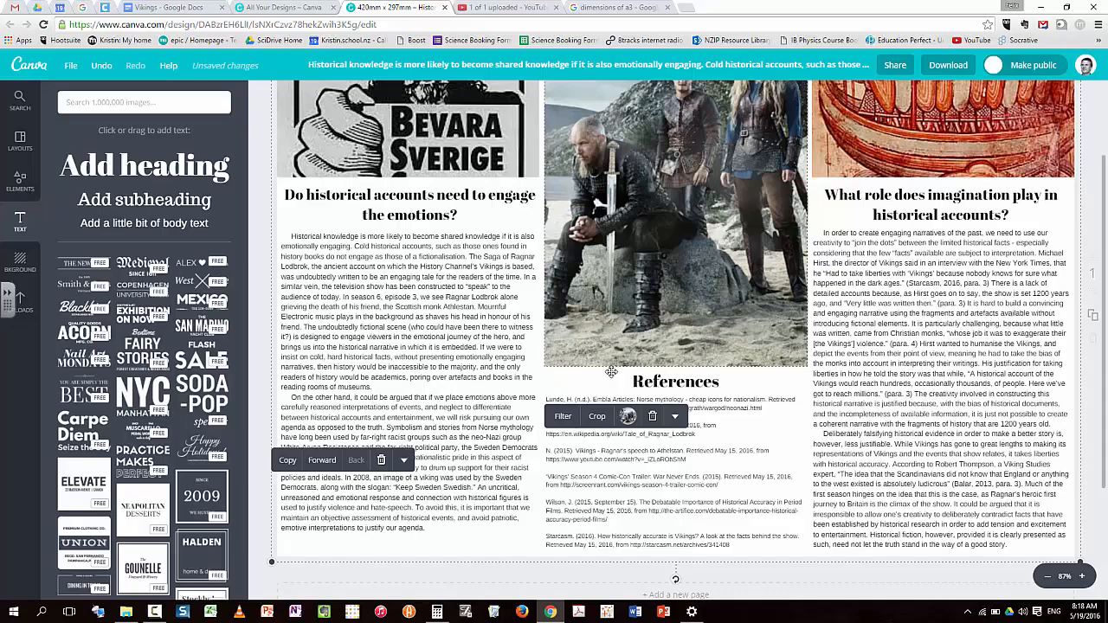
scroll(451, 345, up, 2)
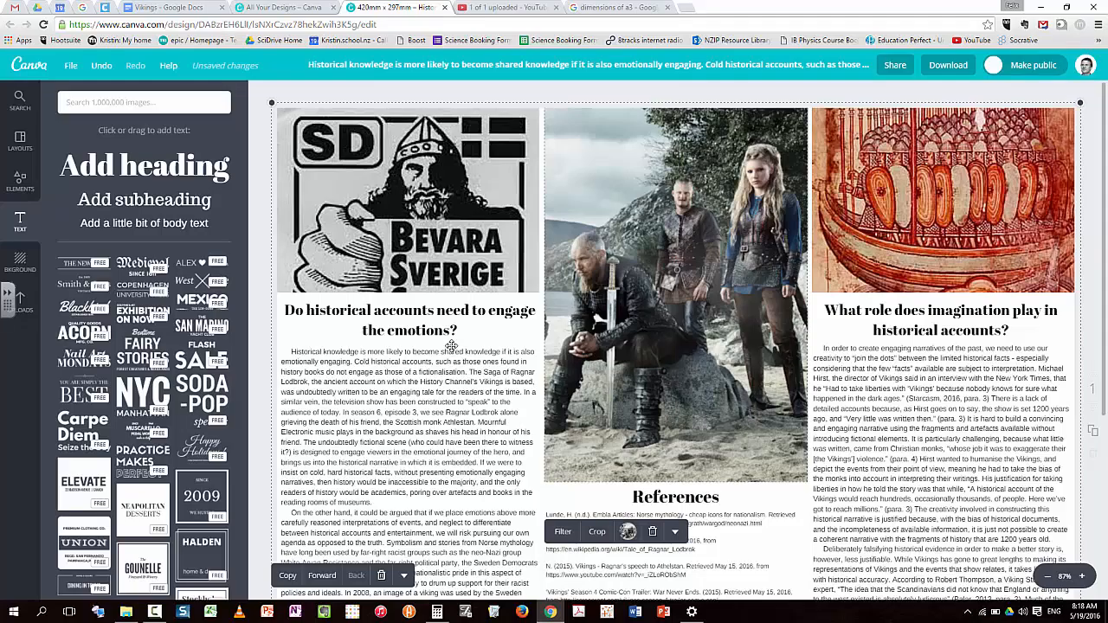
scroll(561, 402, down, 3)
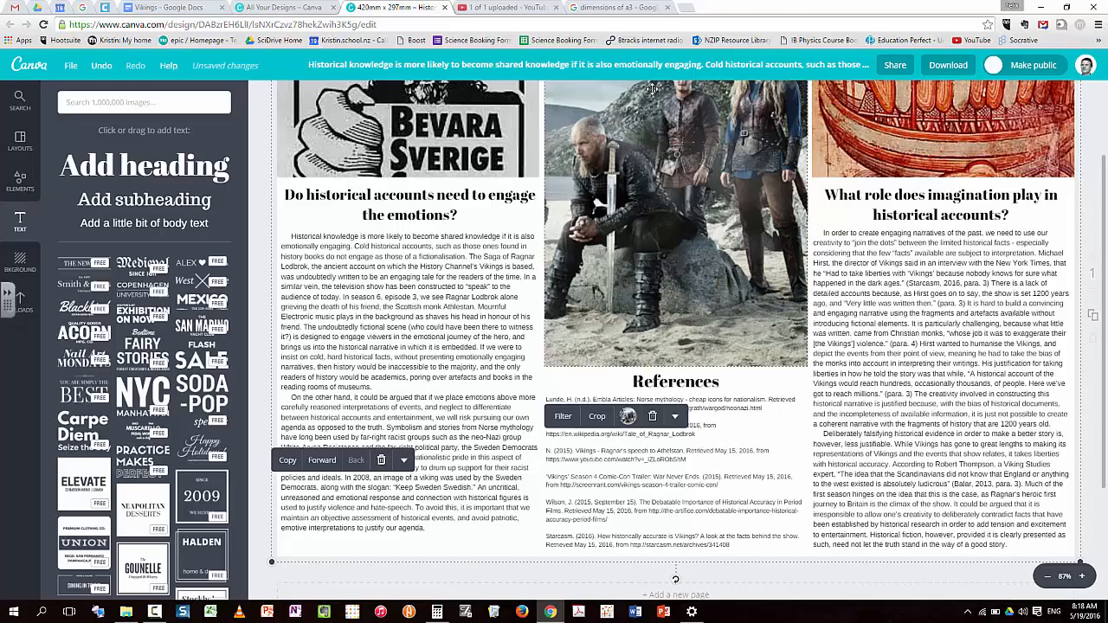
scroll(470, 310, up, 1)
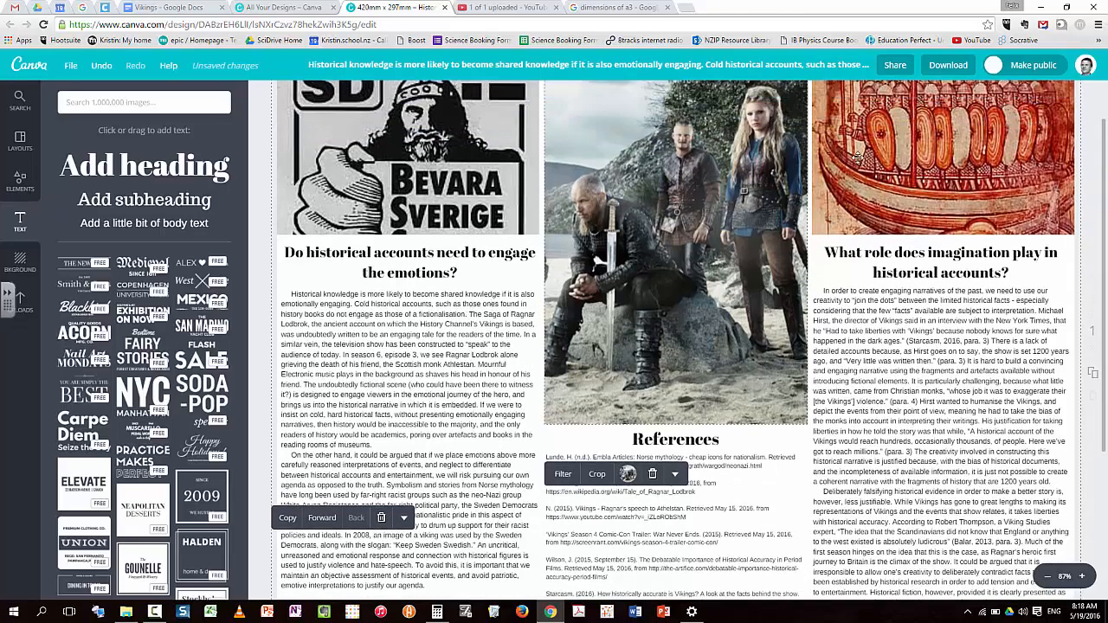
- Request a download of the poster as a PDF for print and retry saving the design
click(941, 65)
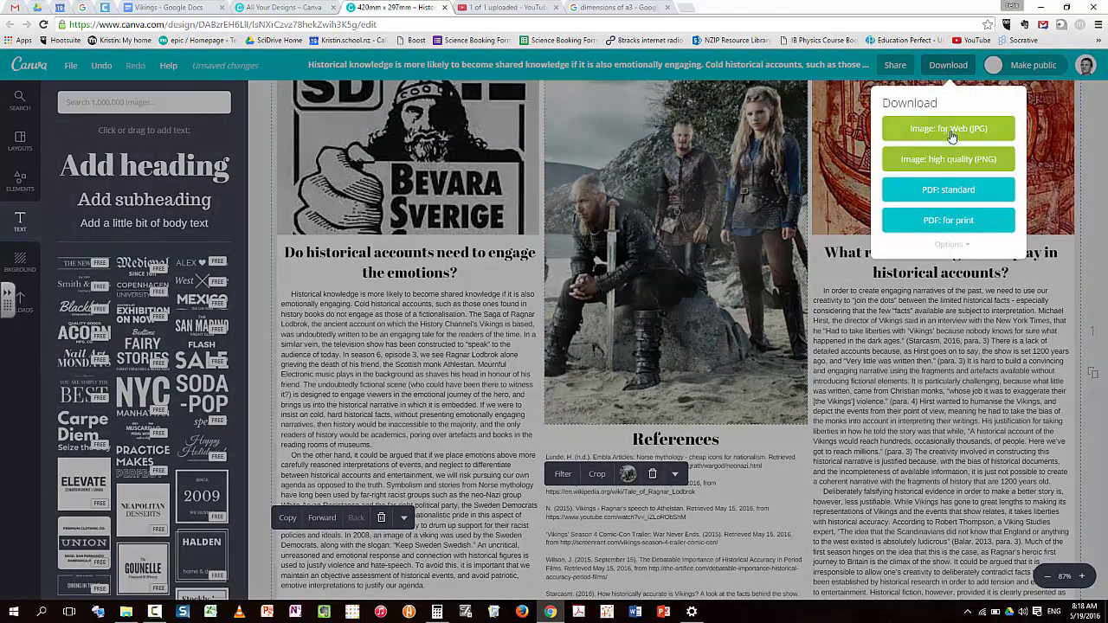
click(948, 224)
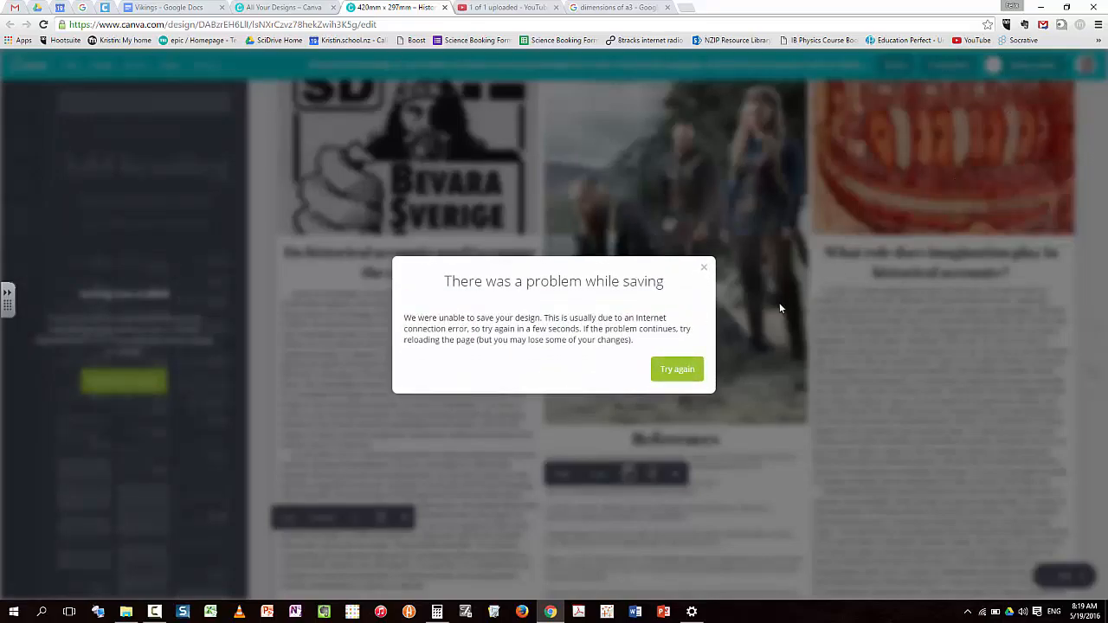
click(680, 371)
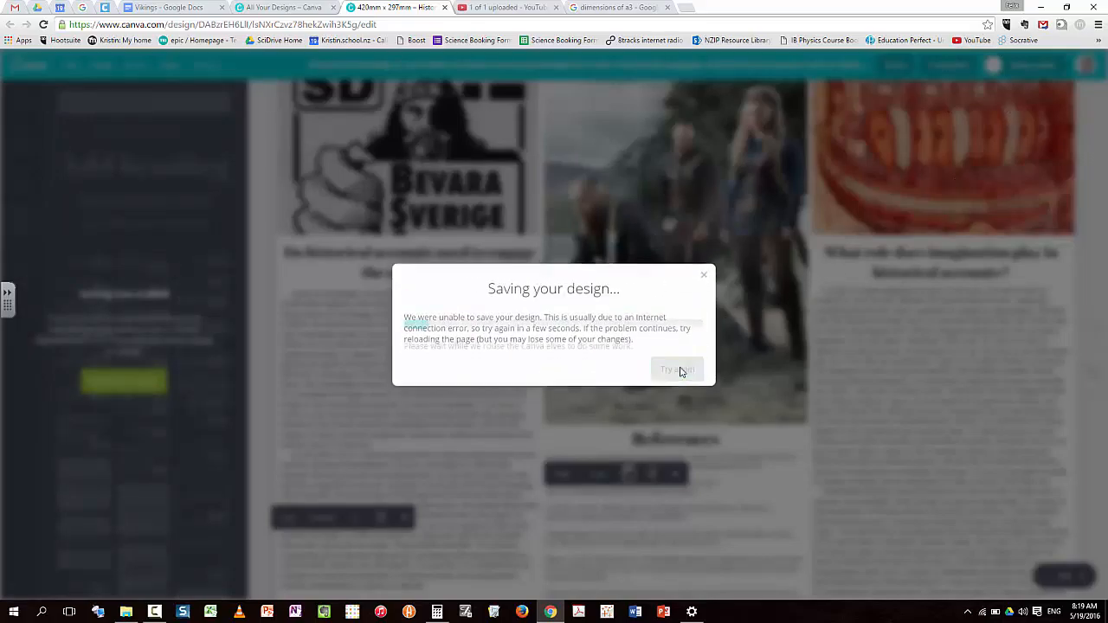